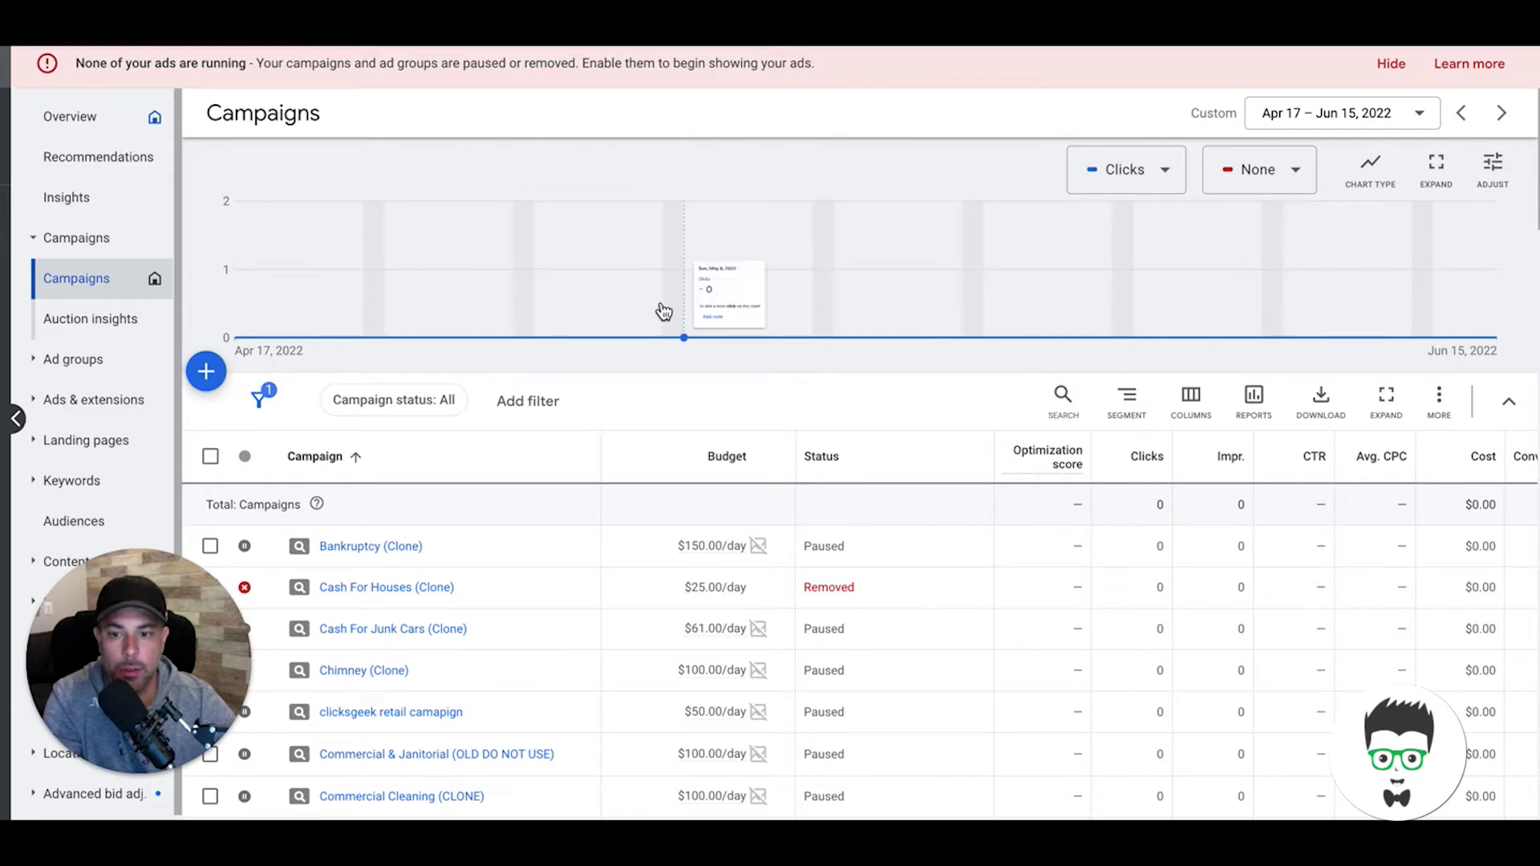
Open the Commercial Cleaning (CLONE) campaign's ad groups
{"action": "scroll", "coordinate": [642, 360], "scroll_direction": "down", "scroll_amount": 3}
{"action": "scroll", "coordinate": [643, 361], "scroll_direction": "down", "scroll_amount": 3}
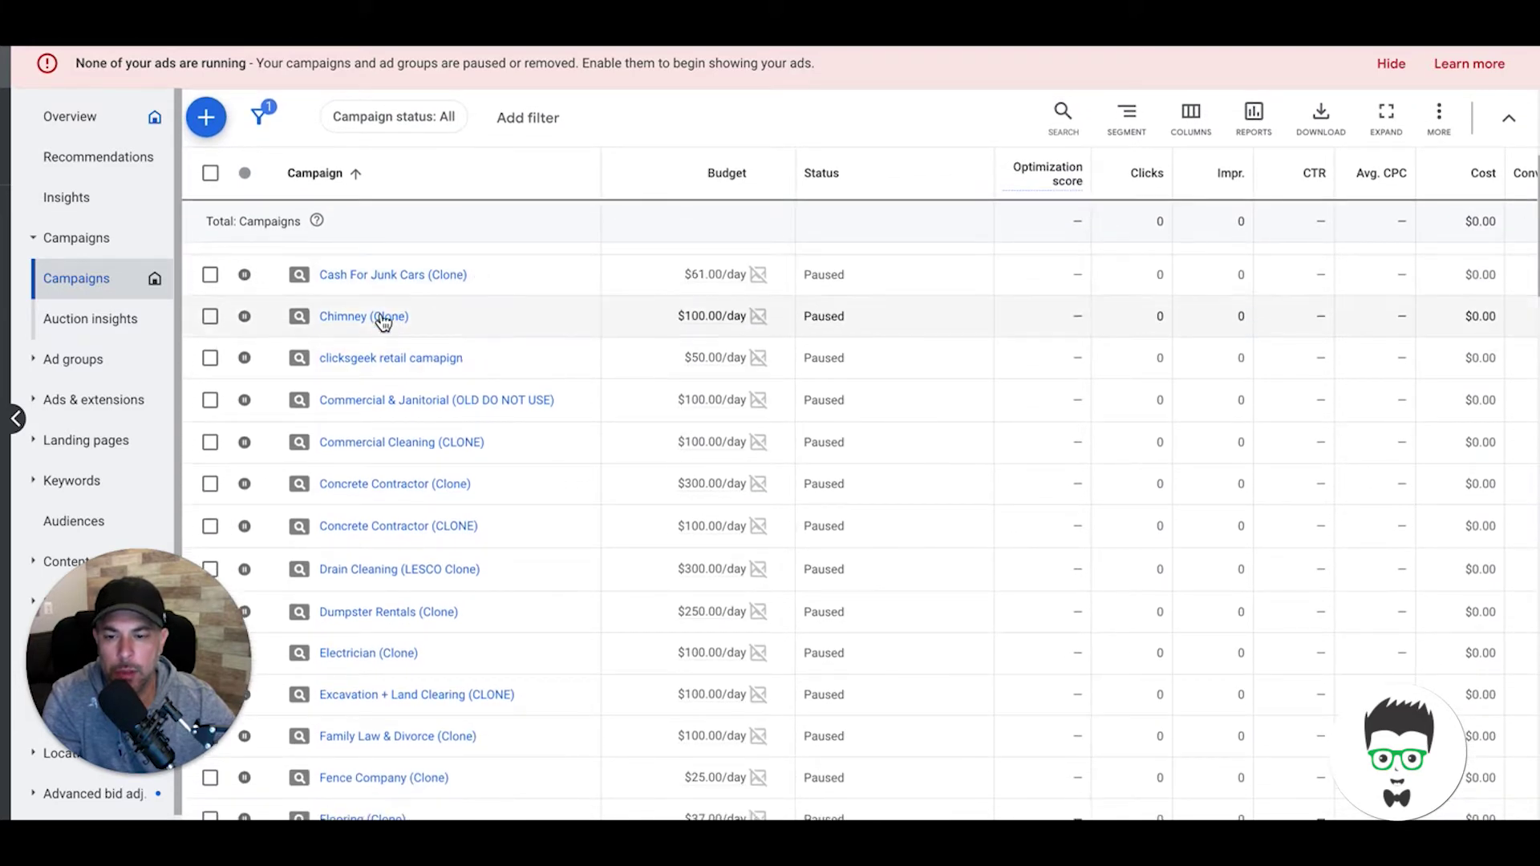
{"action": "left_click", "coordinate": [419, 445]}
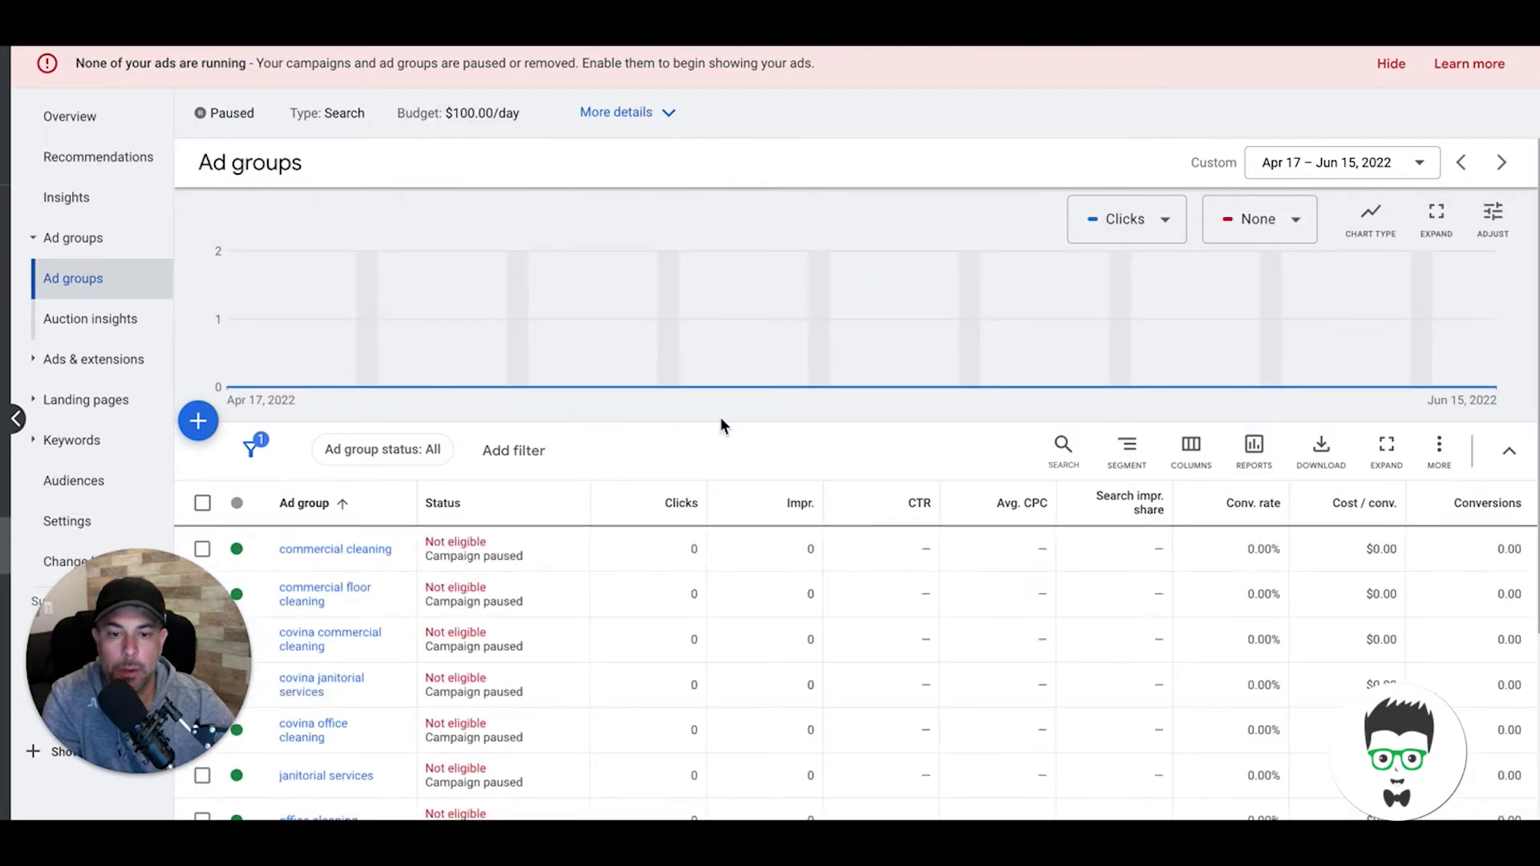
Widen the Ad group and Keyword columns so names fit, then switch to the ad group's ads
{"action": "scroll", "coordinate": [721, 417], "scroll_direction": "down", "scroll_amount": 1}
{"action": "scroll", "coordinate": [720, 417], "scroll_direction": "down", "scroll_amount": 2}
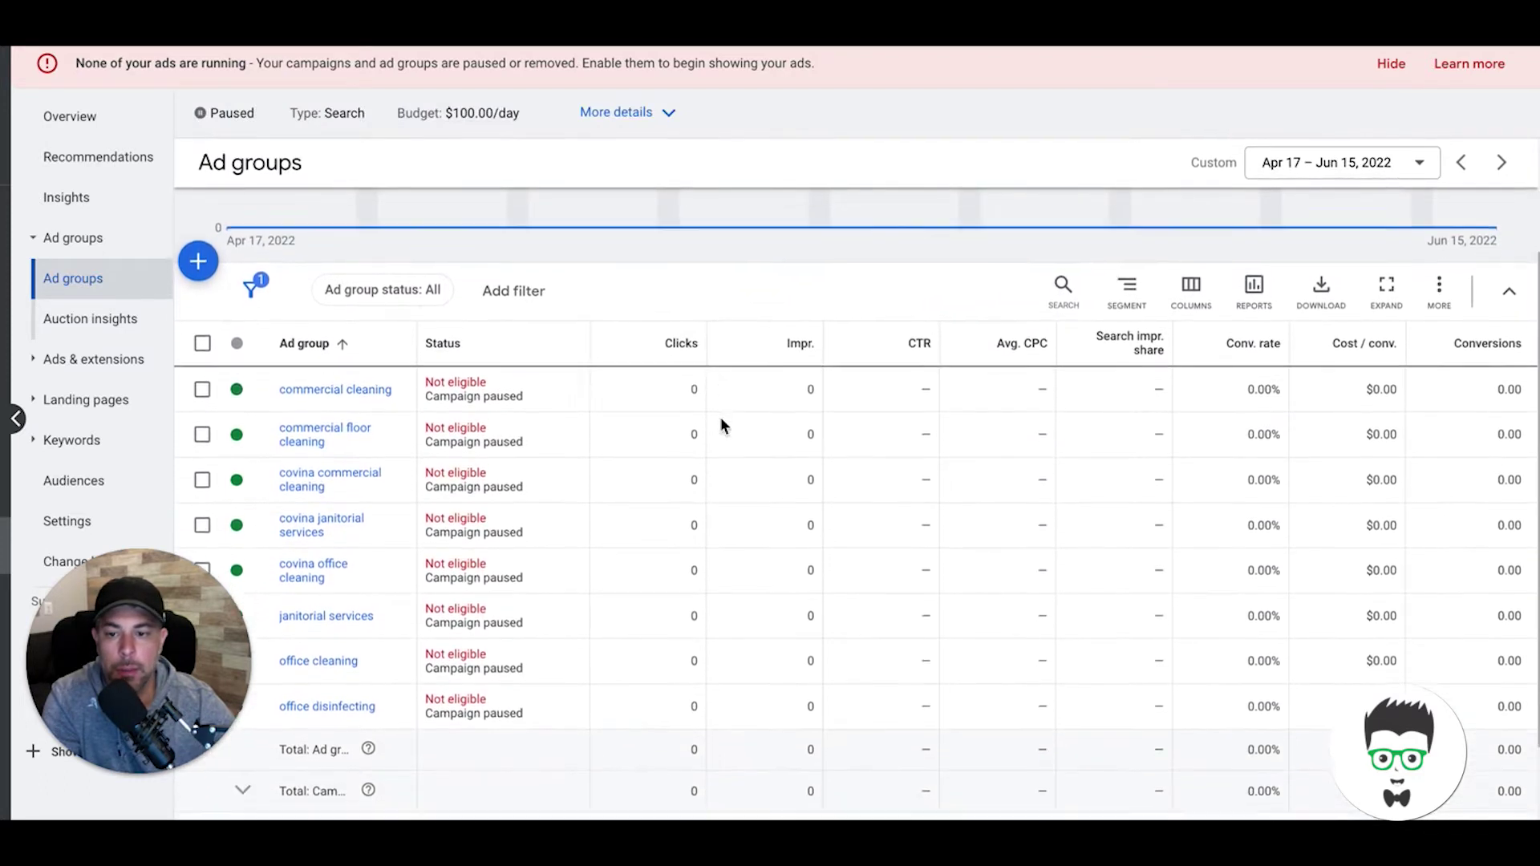
{"action": "left_click_drag", "start_coordinate": [423, 335], "coordinate": [529, 337]}
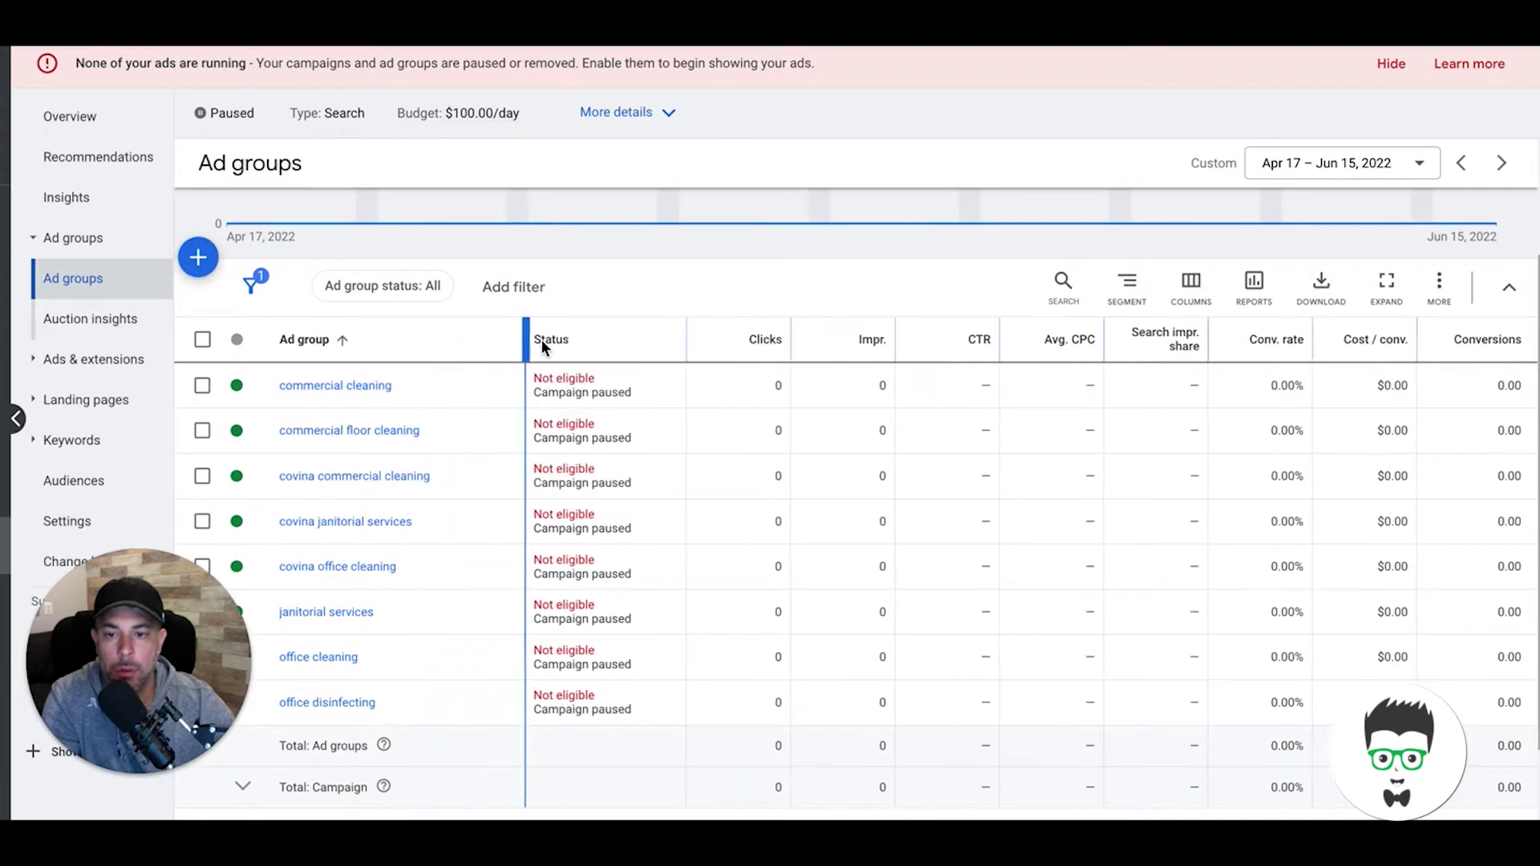
{"action": "mouse_move", "coordinate": [546, 343]}
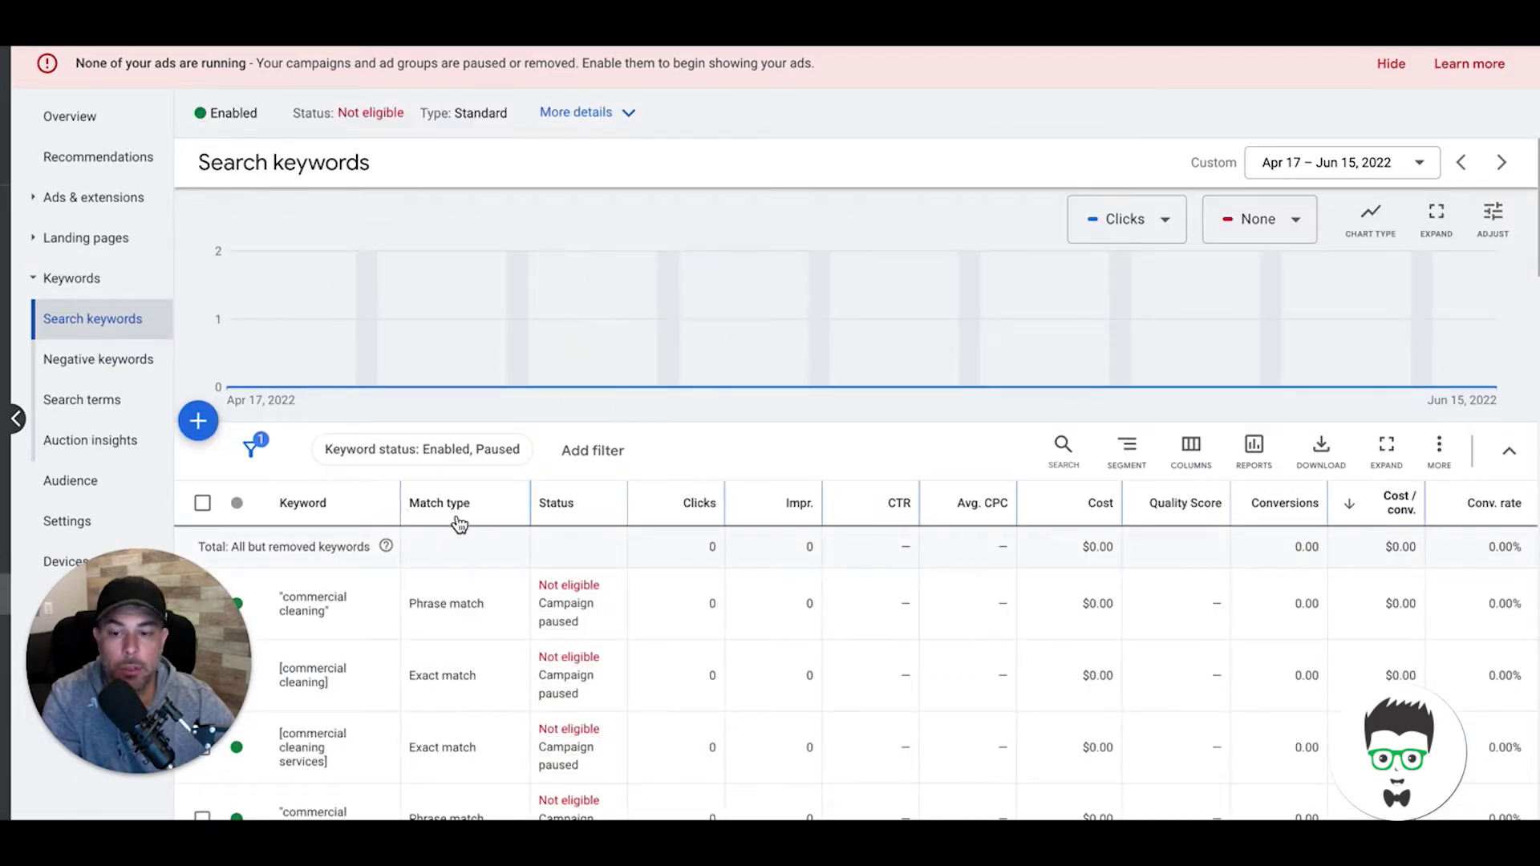
{"action": "left_click_drag", "start_coordinate": [402, 503], "coordinate": [555, 530]}
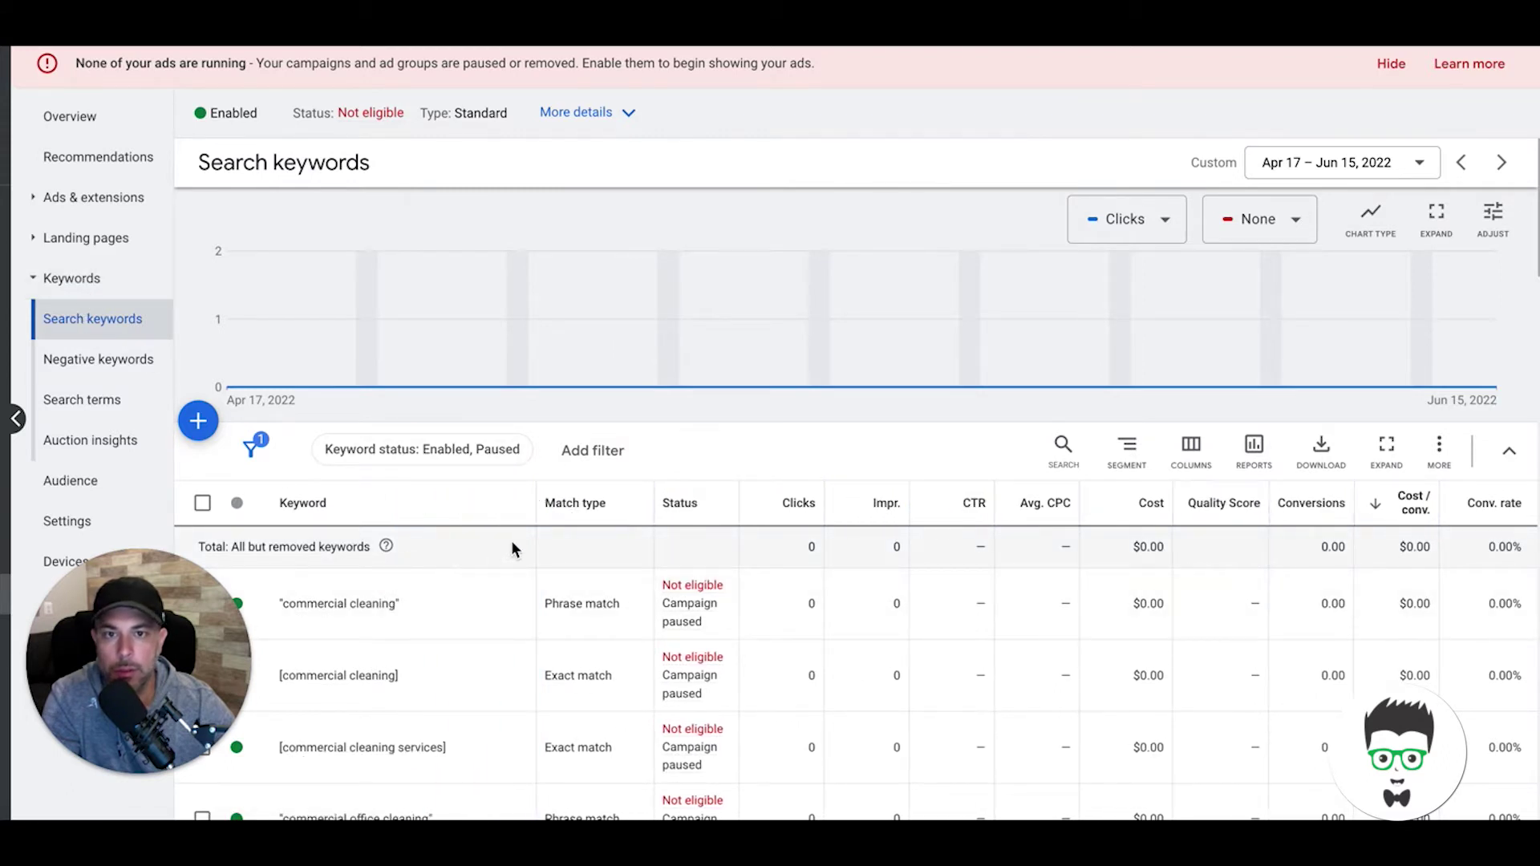
{"action": "left_click", "coordinate": [89, 198]}
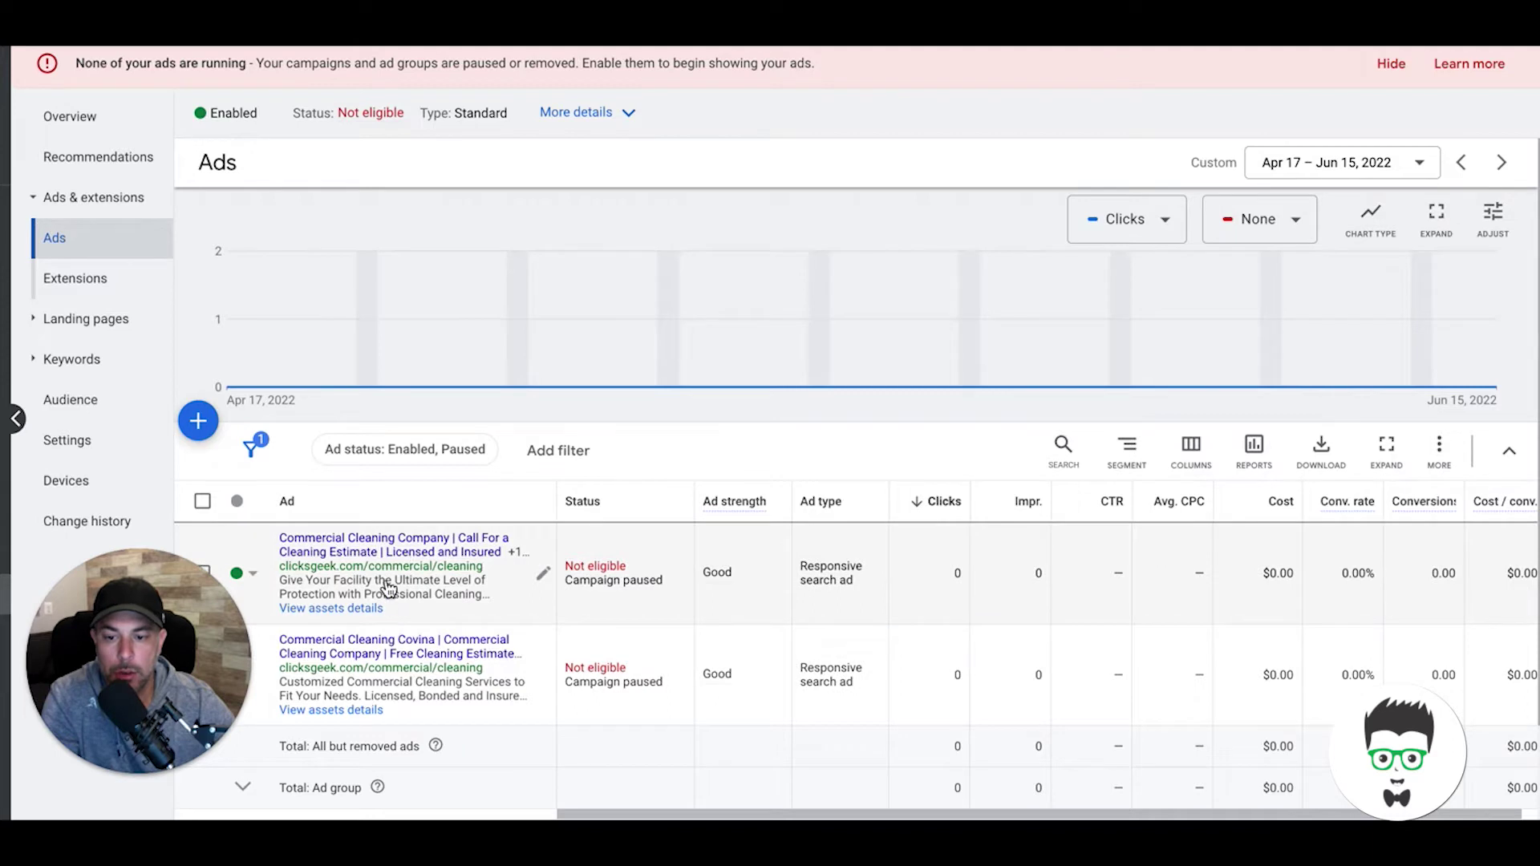
Edit the first responsive search ad in the commercial cleaning Ads list
{"action": "left_click", "coordinate": [545, 576]}
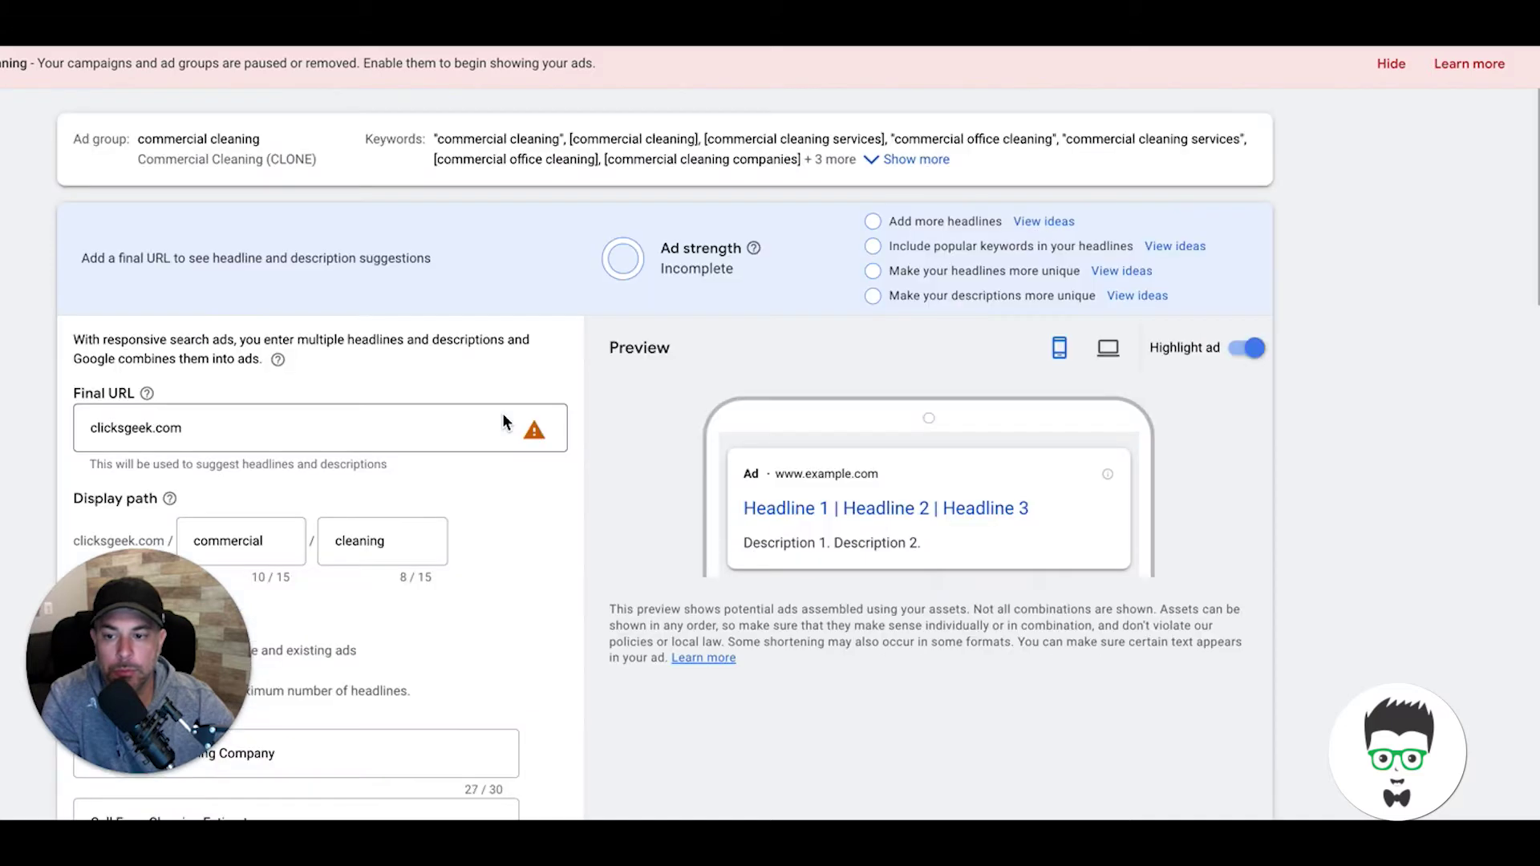
Scroll the ad editor to review the final URL, display path and all 15 headlines
{"action": "scroll", "coordinate": [502, 412], "scroll_direction": "down", "scroll_amount": 1}
{"action": "left_click_drag", "start_coordinate": [124, 605], "coordinate": [1344, 149]}
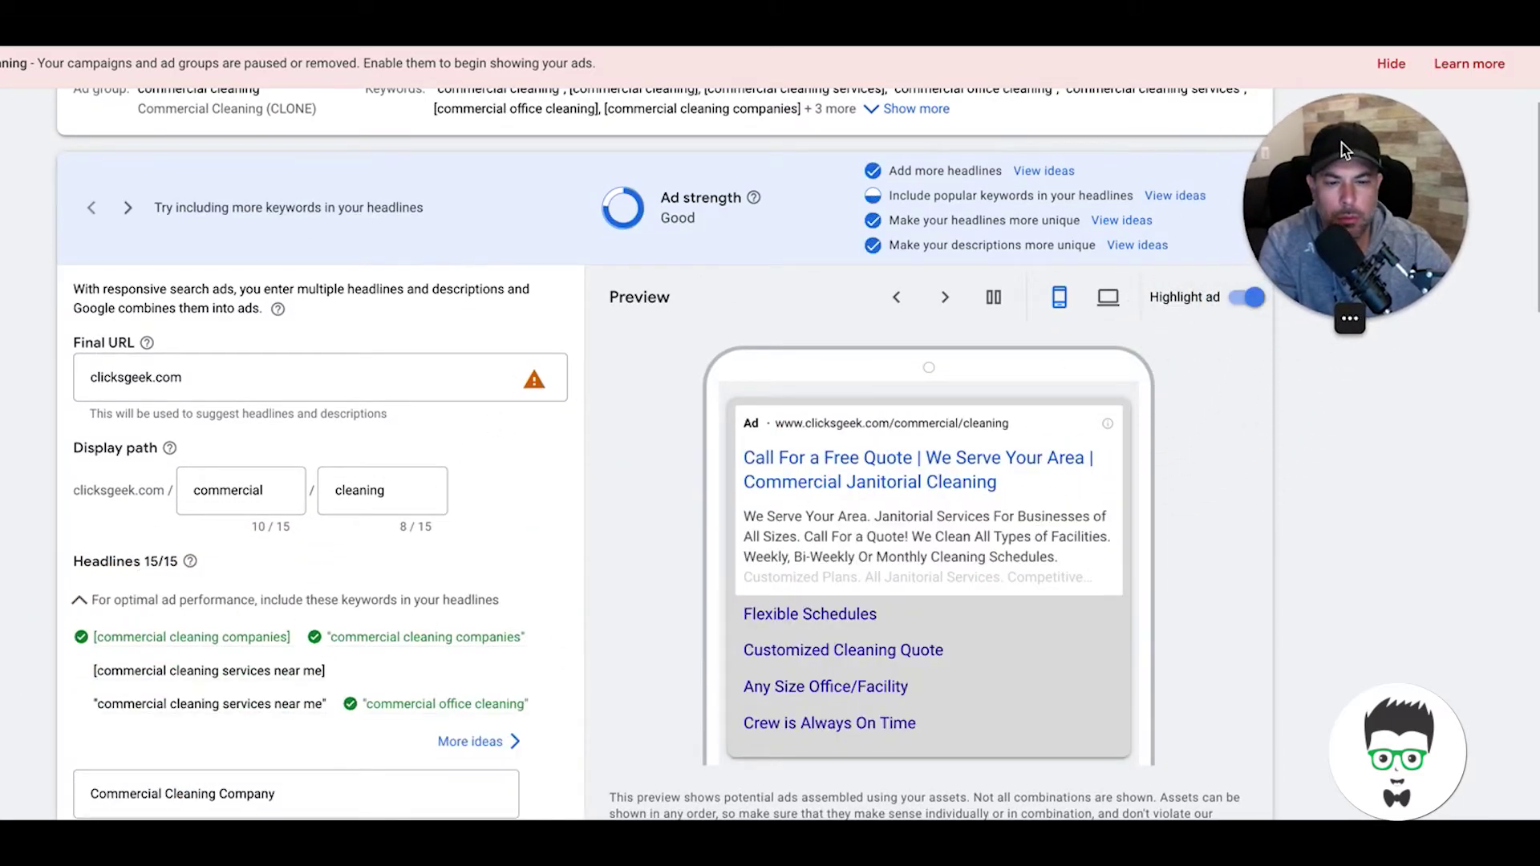
{"action": "scroll", "coordinate": [468, 486], "scroll_direction": "down", "scroll_amount": 1}
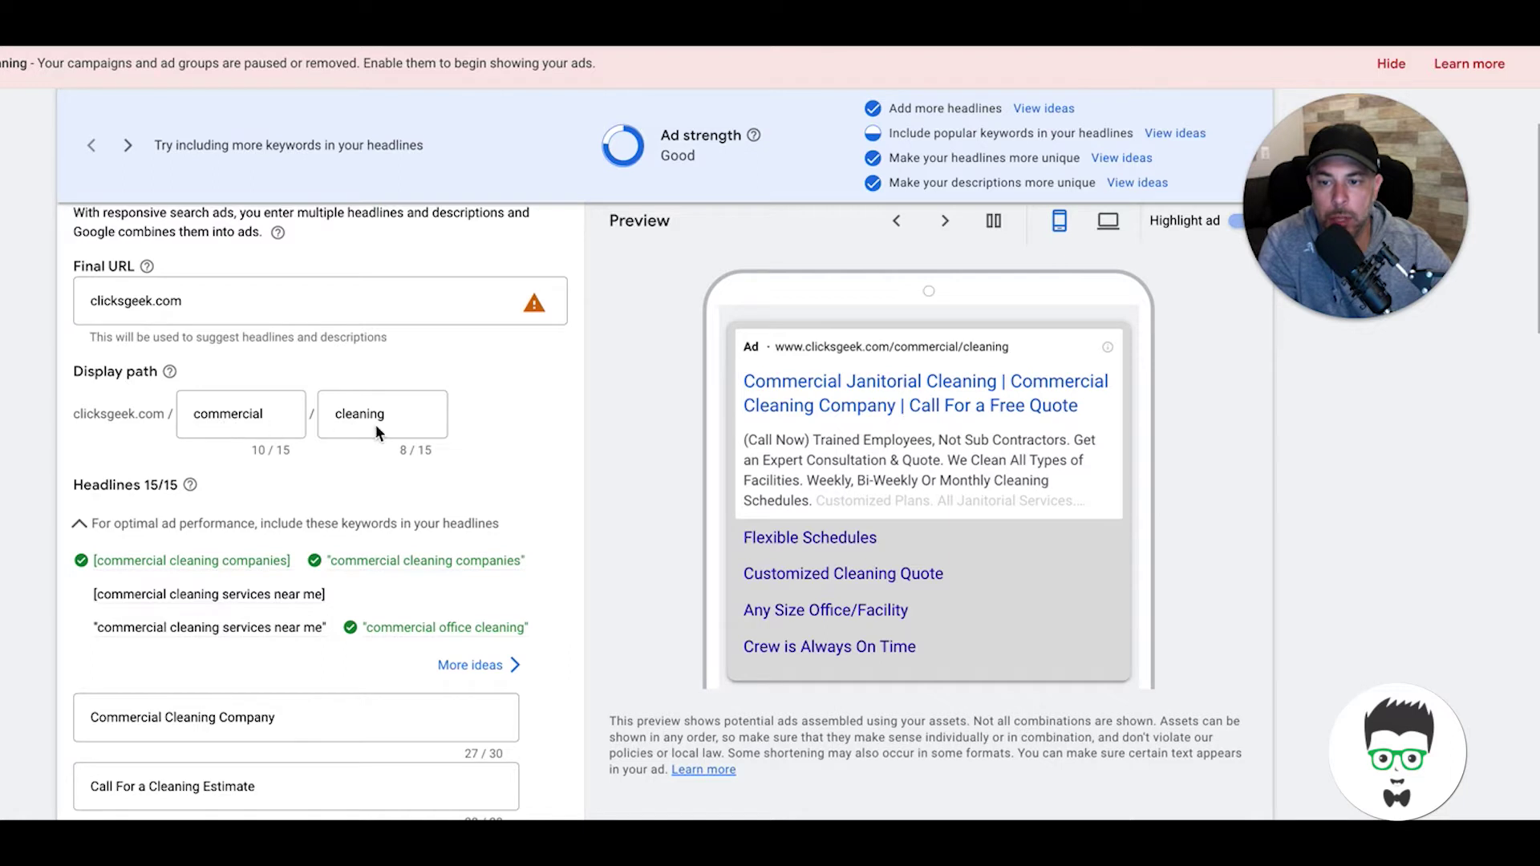
{"action": "scroll", "coordinate": [426, 479], "scroll_direction": "down", "scroll_amount": 1}
{"action": "scroll", "coordinate": [427, 479], "scroll_direction": "down", "scroll_amount": 2}
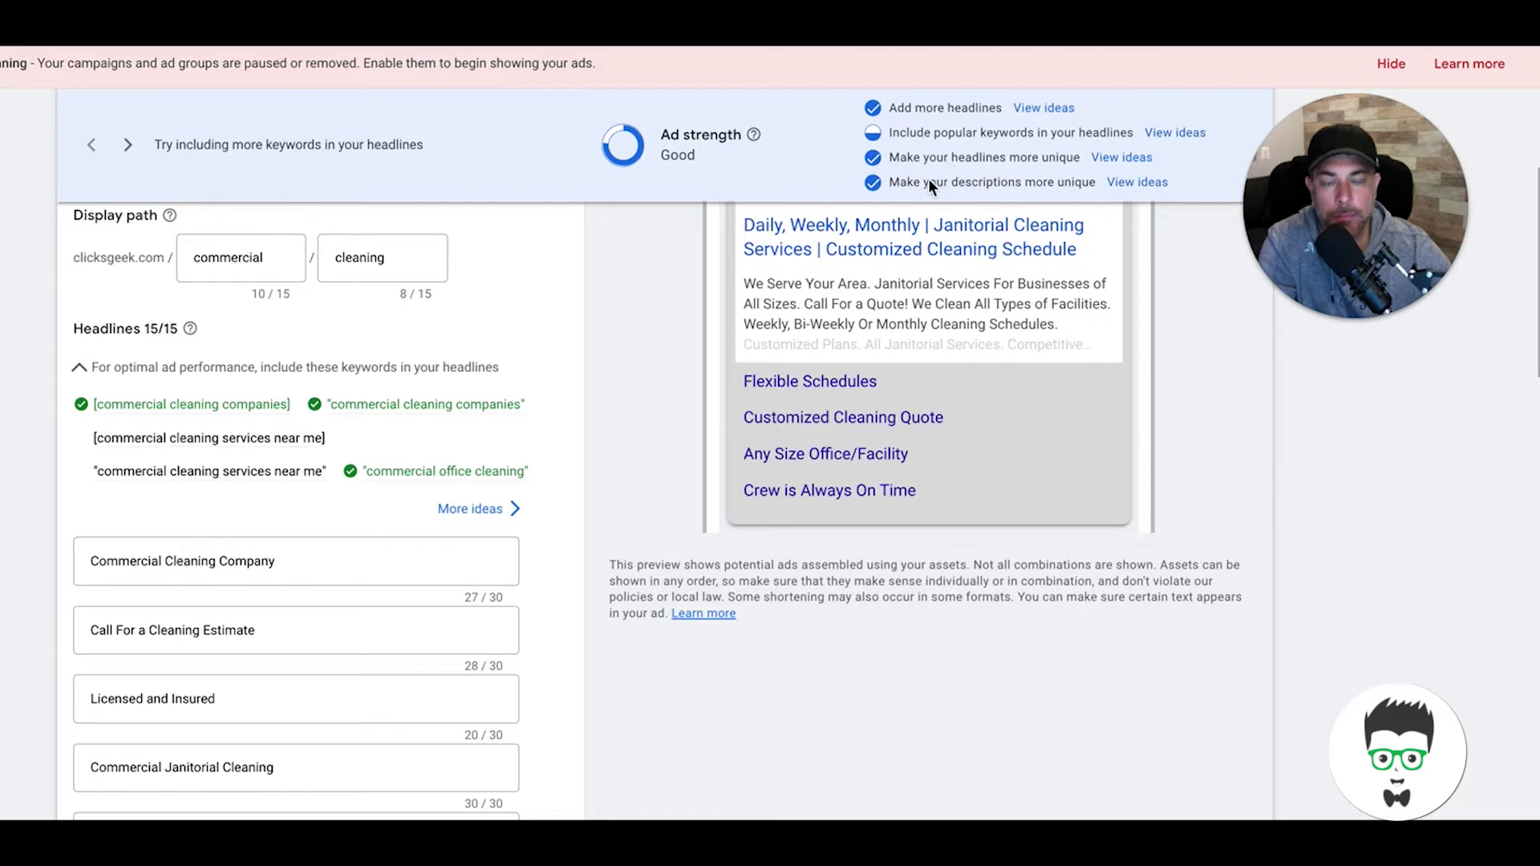
{"action": "scroll", "coordinate": [540, 419], "scroll_direction": "down", "scroll_amount": 3}
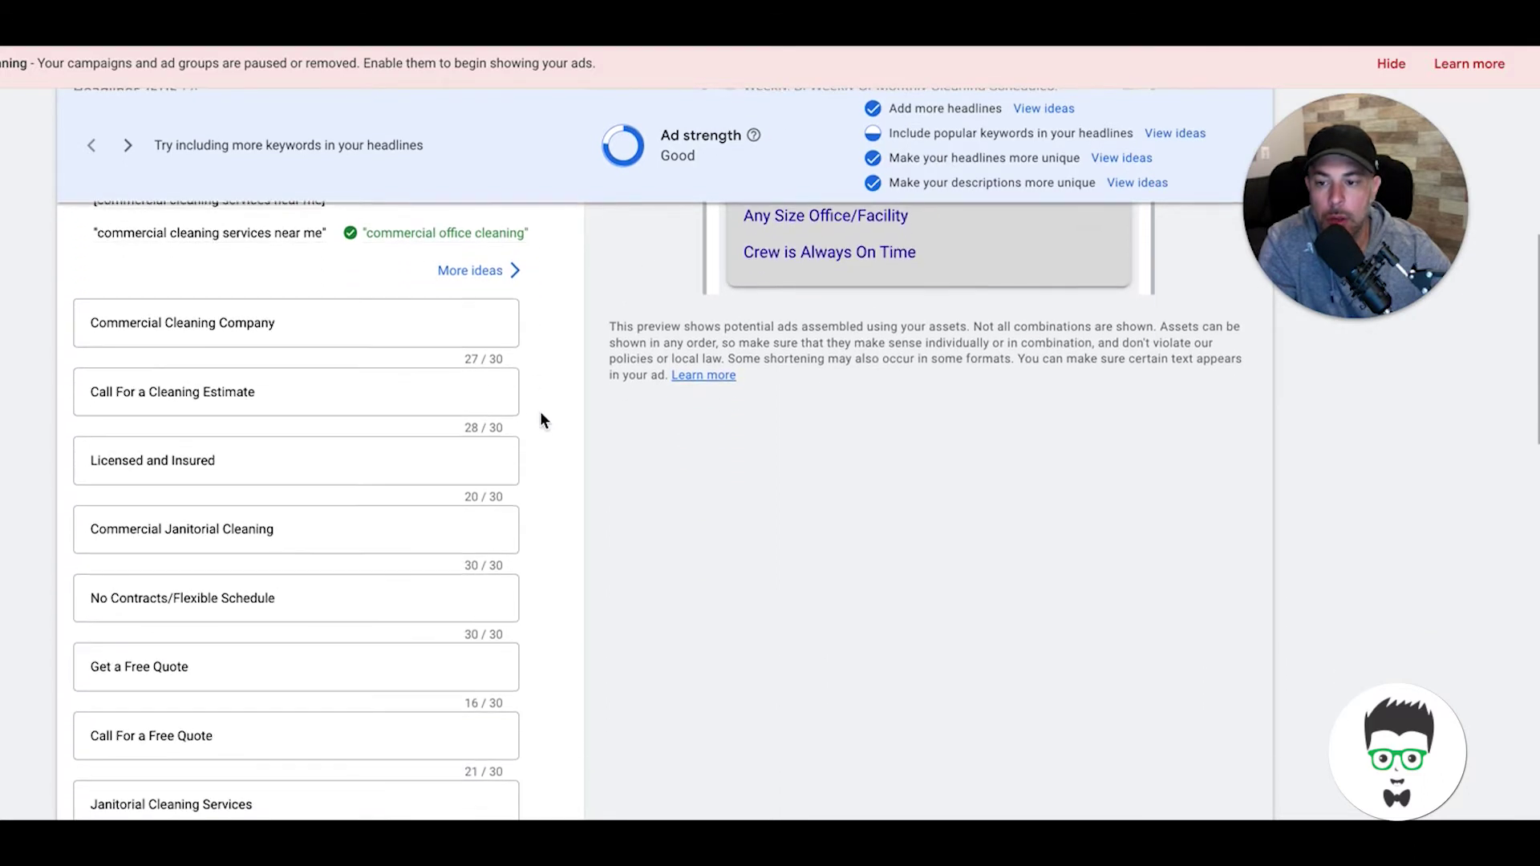
{"action": "scroll", "coordinate": [541, 419], "scroll_direction": "down", "scroll_amount": 1}
{"action": "scroll", "coordinate": [540, 417], "scroll_direction": "down", "scroll_amount": 2}
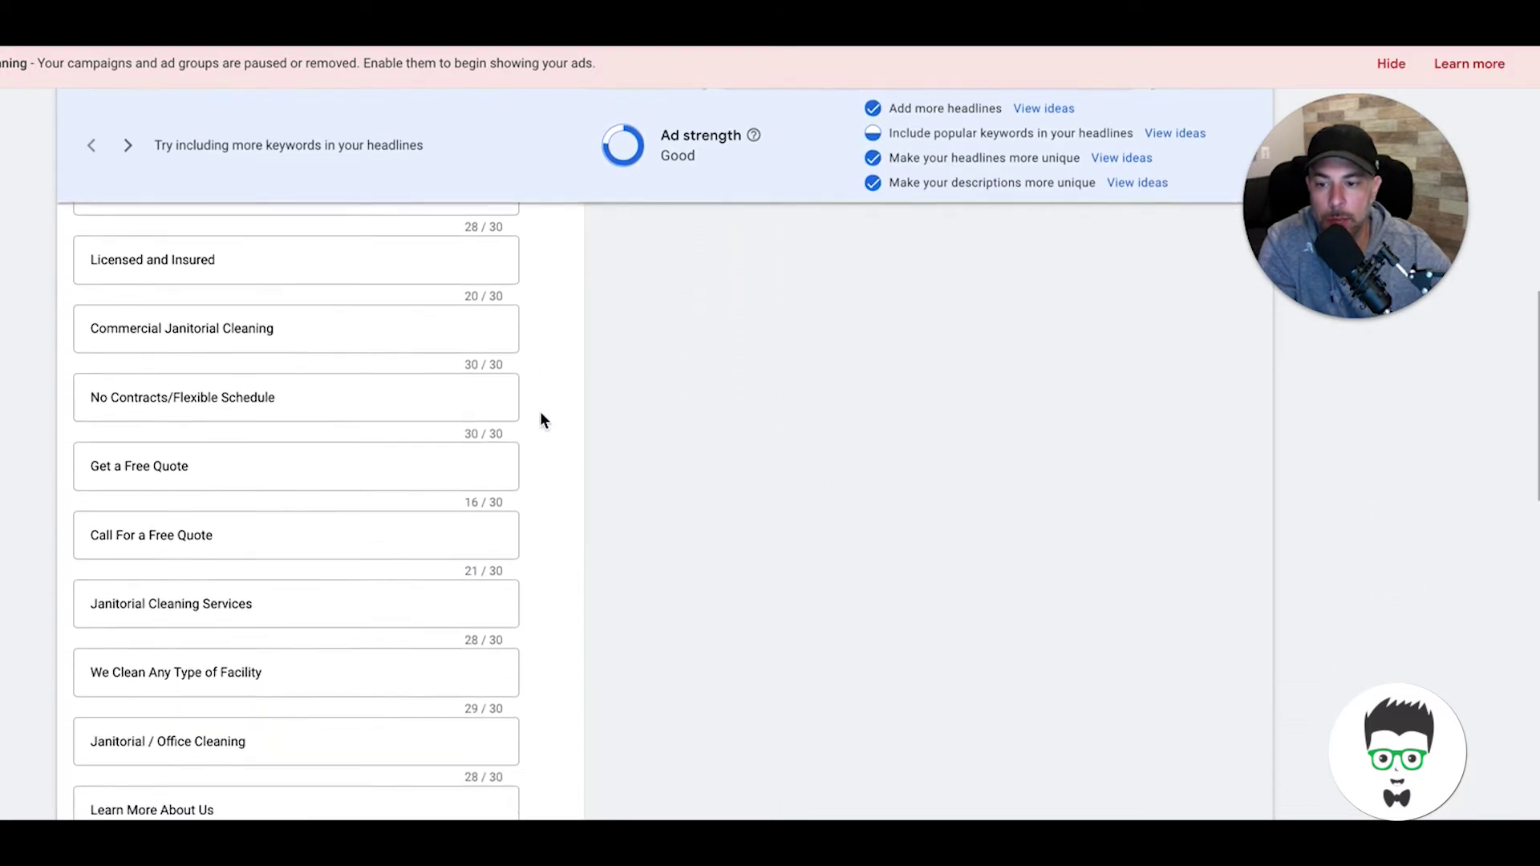
{"action": "scroll", "coordinate": [275, 573], "scroll_direction": "down", "scroll_amount": 2}
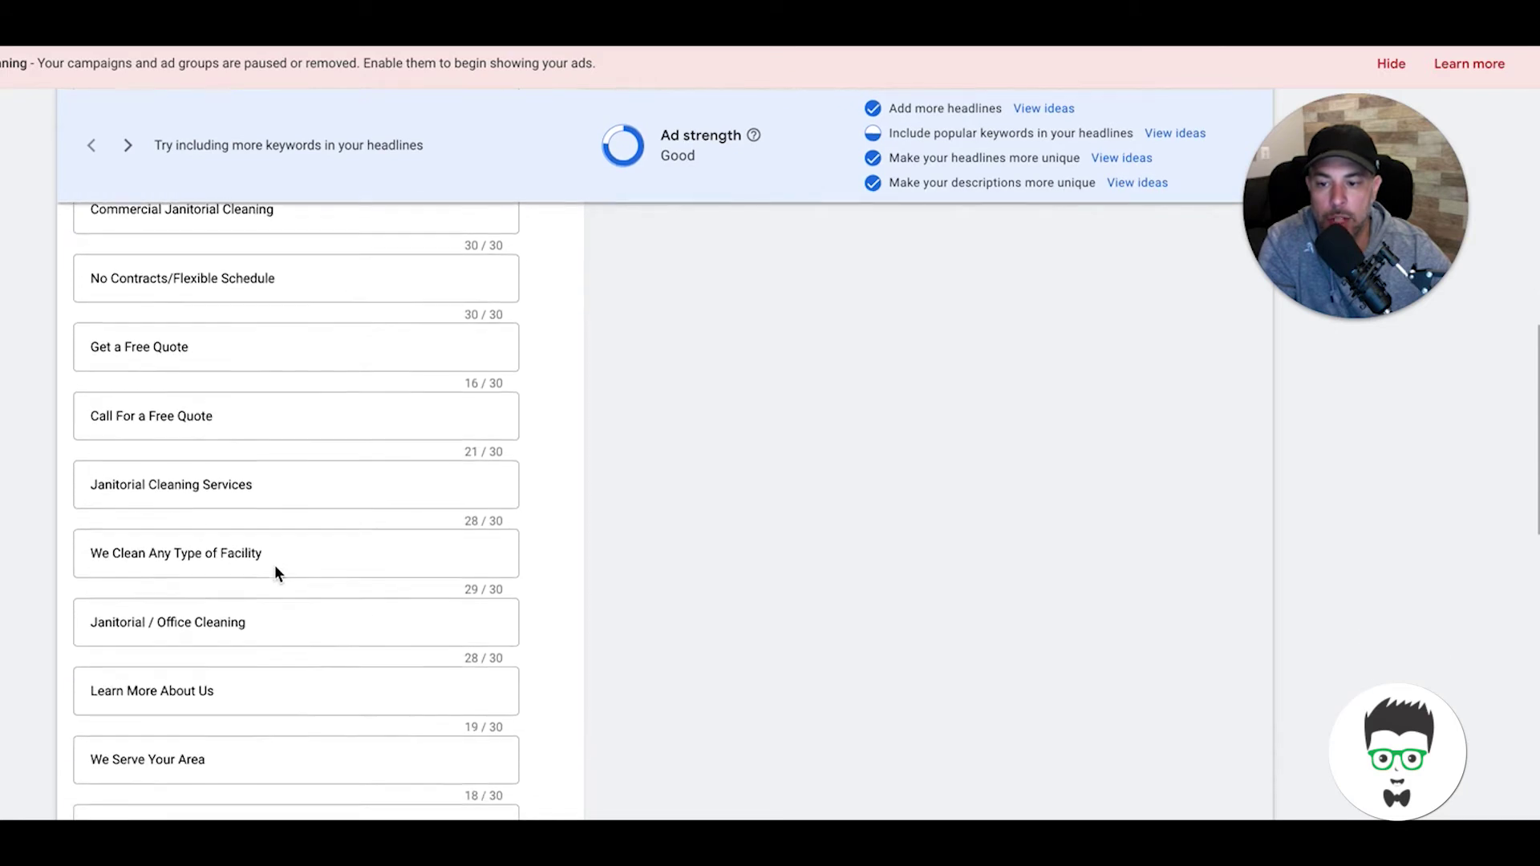
{"action": "scroll", "coordinate": [230, 382], "scroll_direction": "down", "scroll_amount": 3}
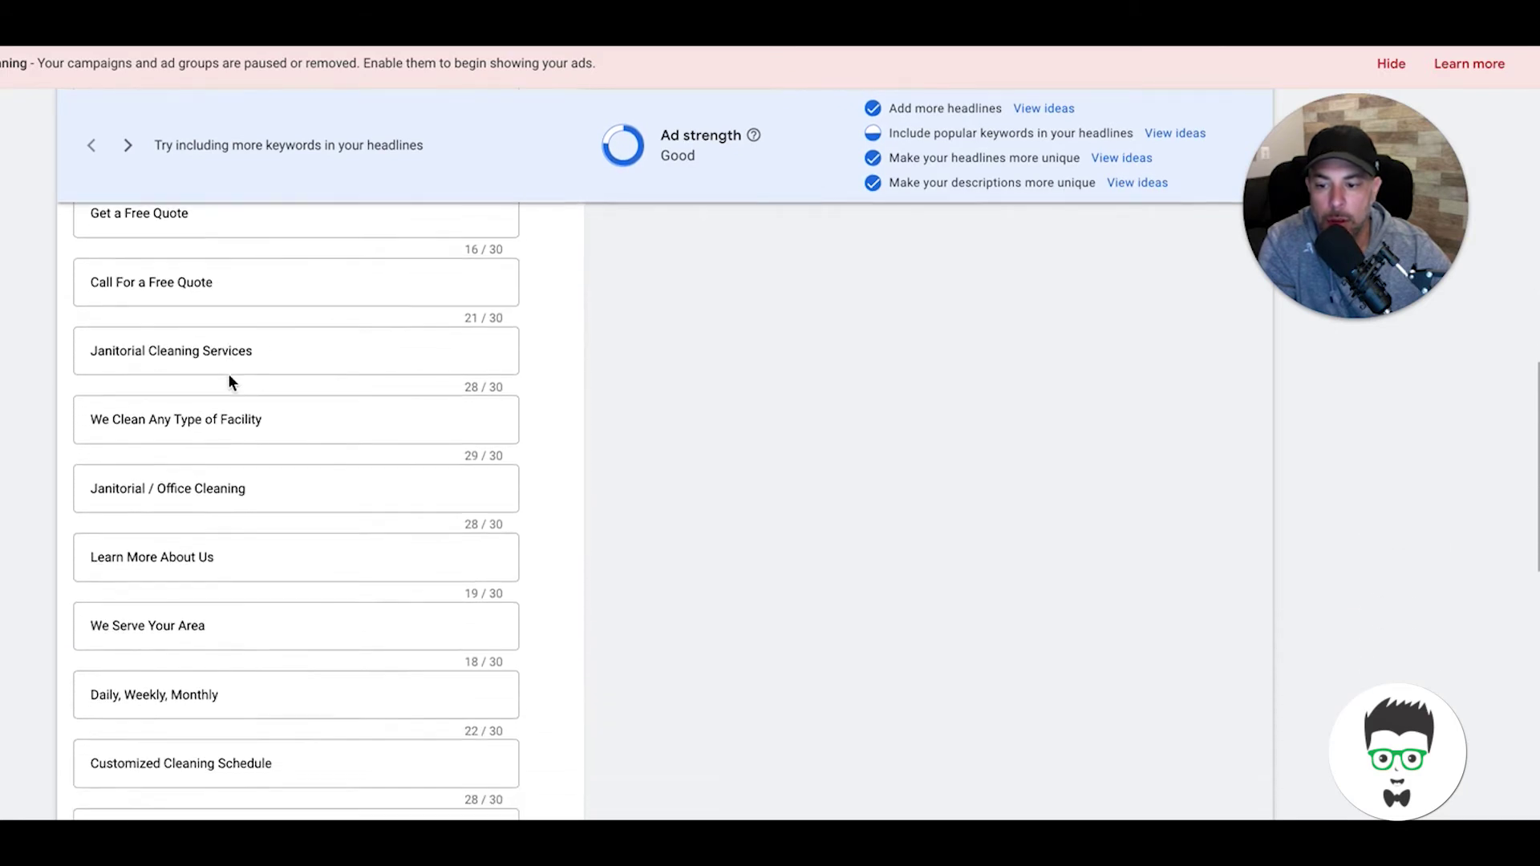
{"action": "scroll", "coordinate": [230, 382], "scroll_direction": "down", "scroll_amount": 1}
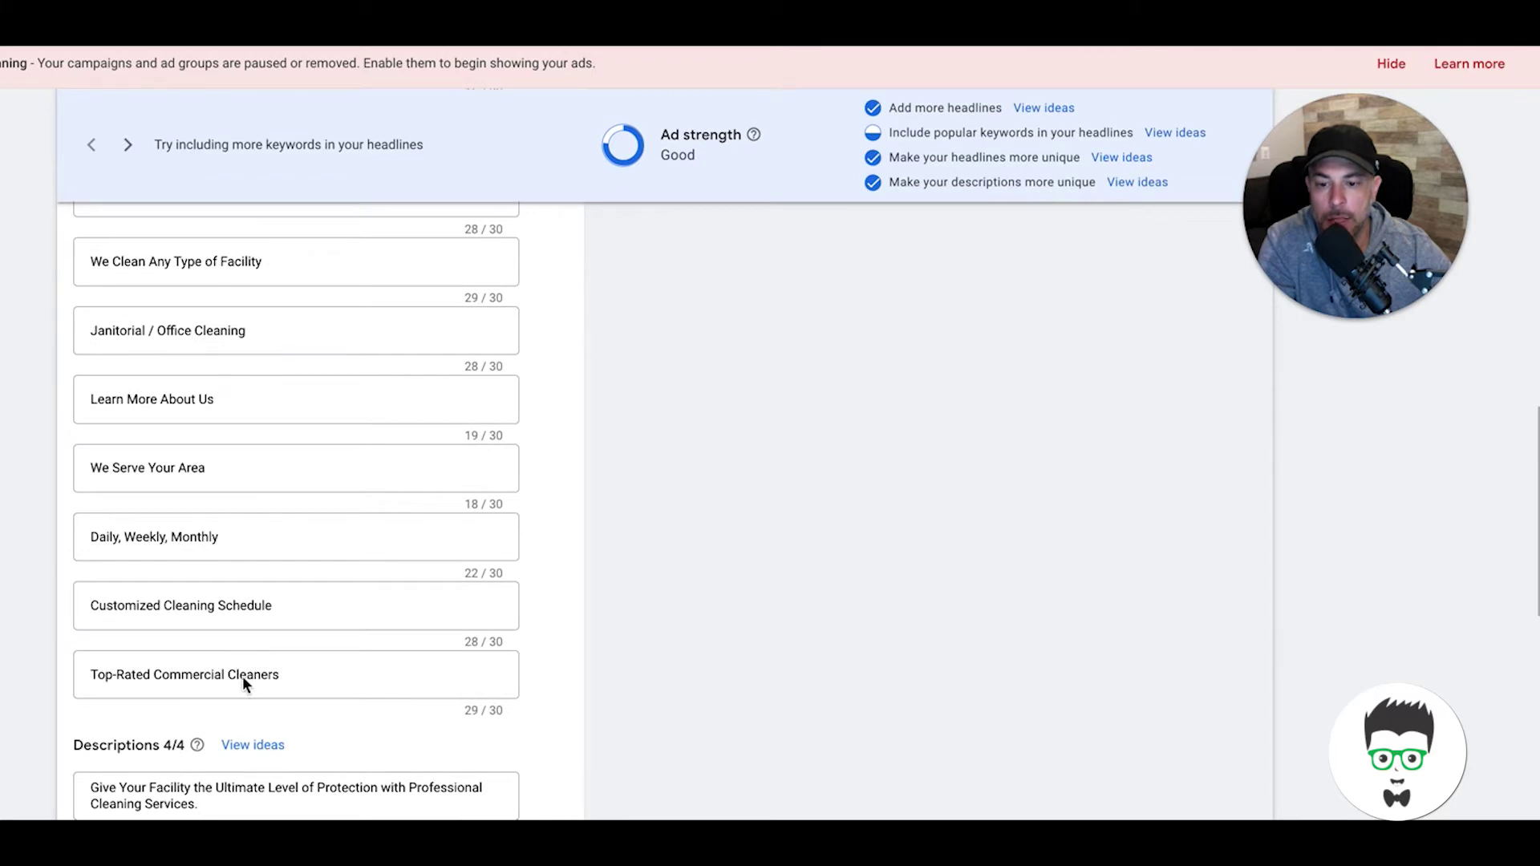
{"action": "scroll", "coordinate": [320, 542], "scroll_direction": "down", "scroll_amount": 4}
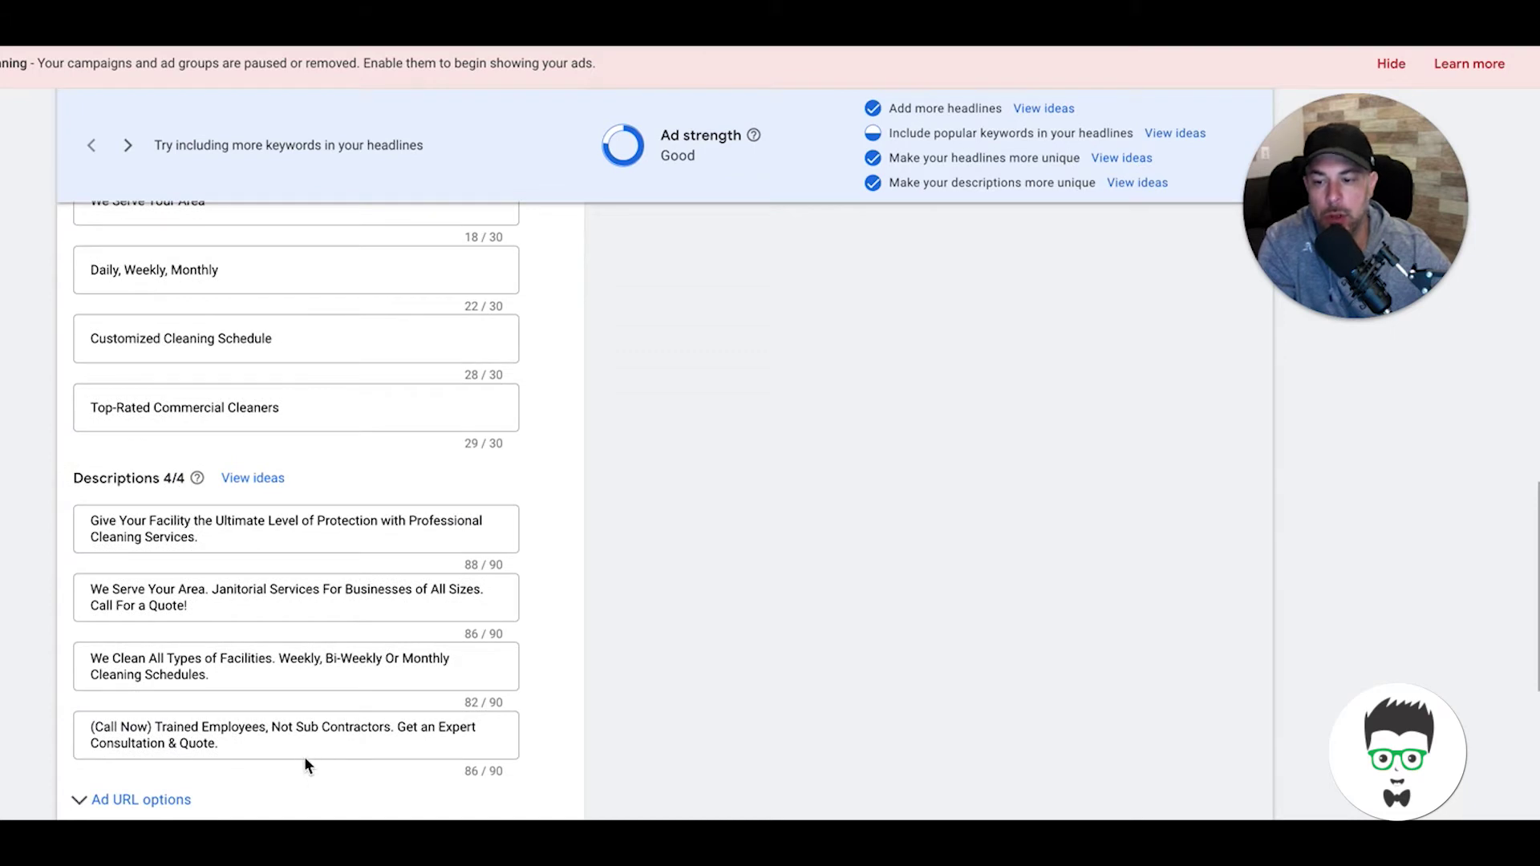
{"action": "scroll", "coordinate": [305, 506], "scroll_direction": "up", "scroll_amount": 6}
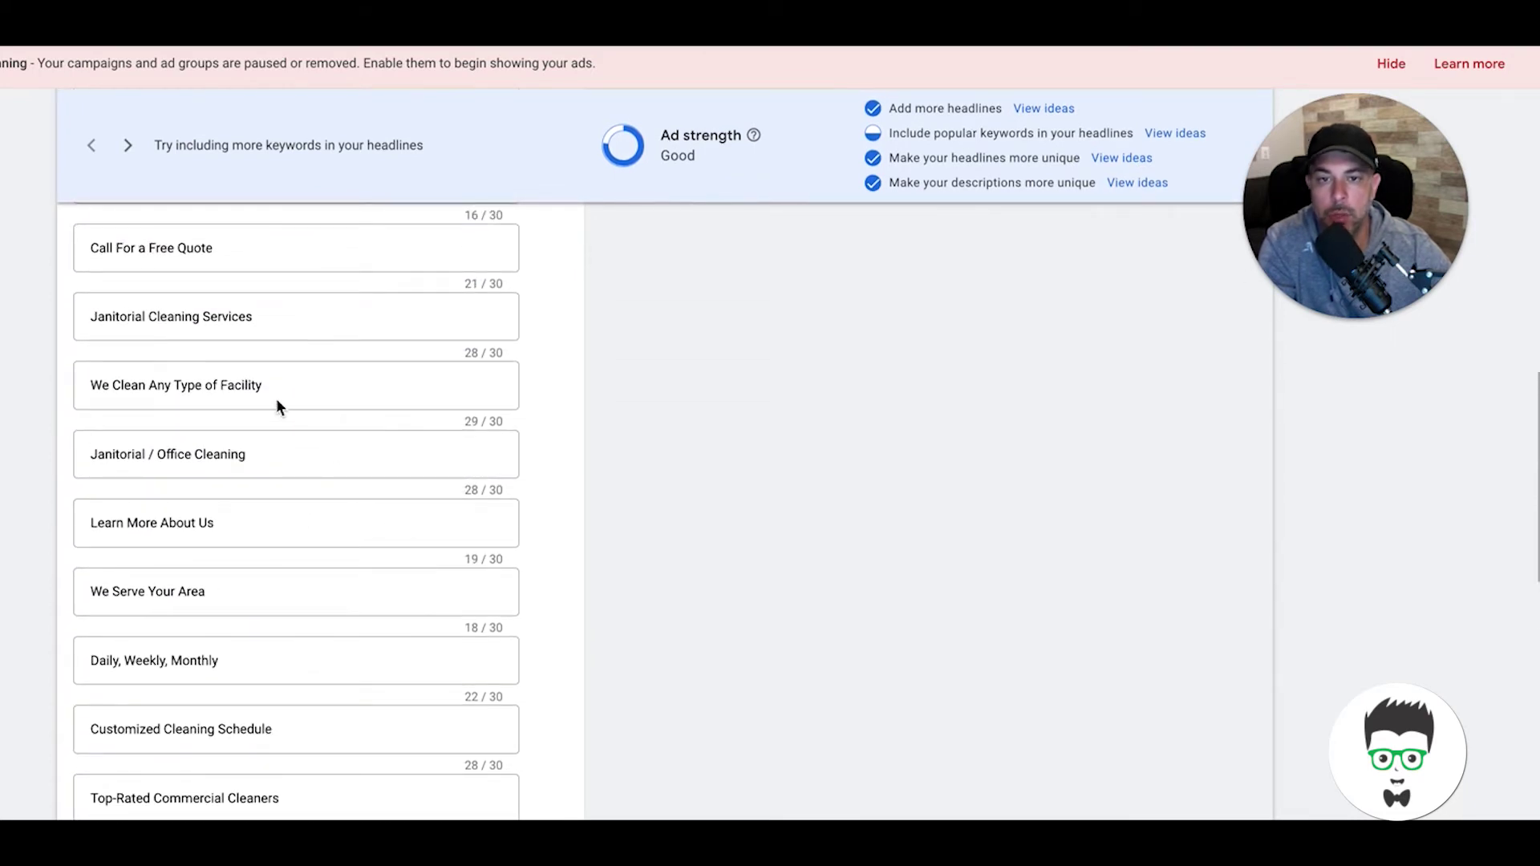
{"action": "scroll", "coordinate": [276, 405], "scroll_direction": "up", "scroll_amount": 3}
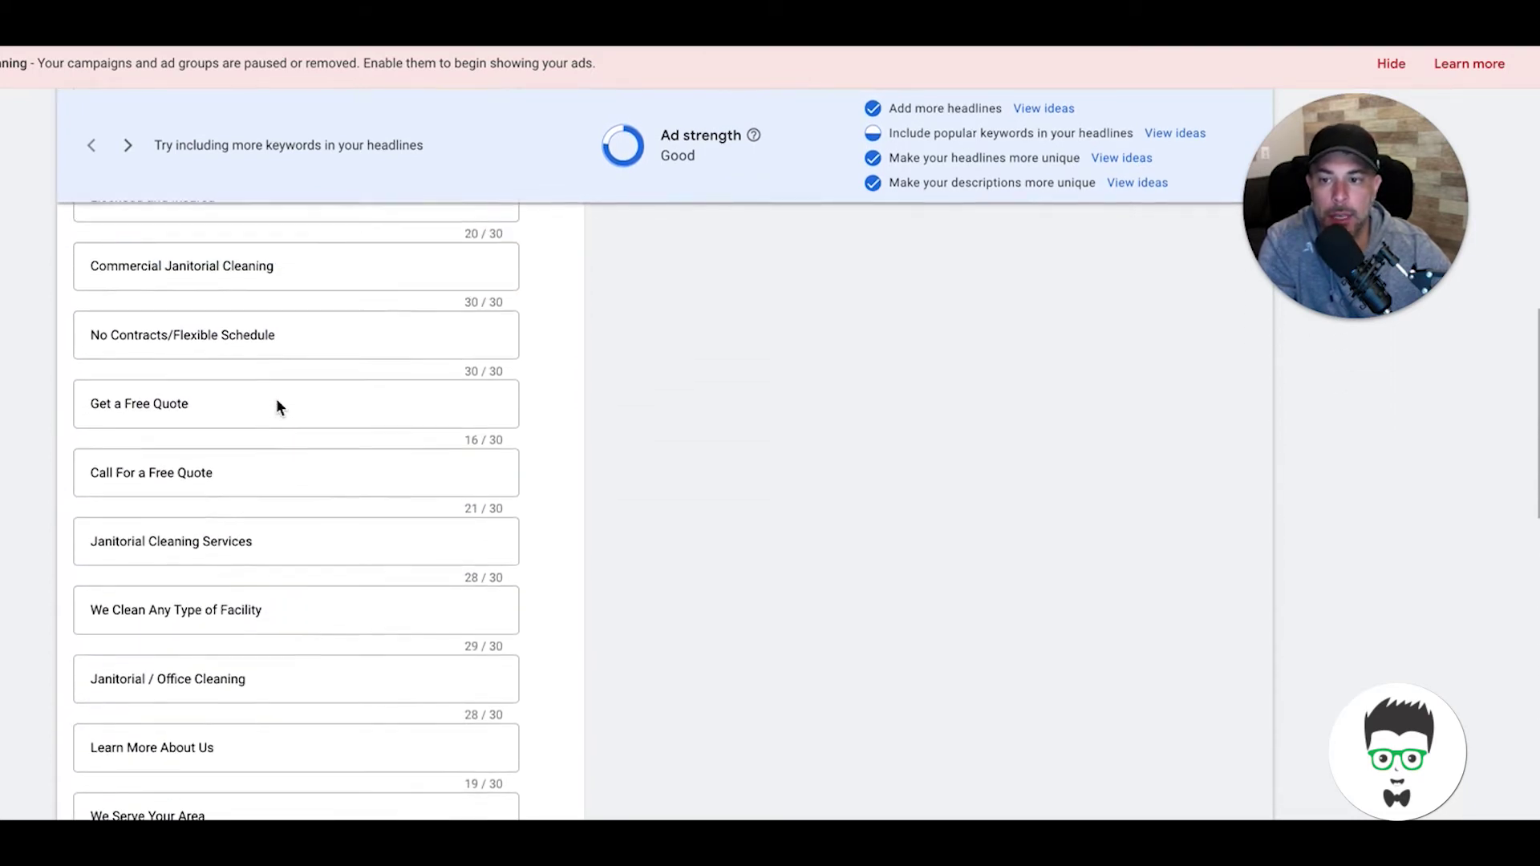
{"action": "scroll", "coordinate": [277, 401], "scroll_direction": "up", "scroll_amount": 4}
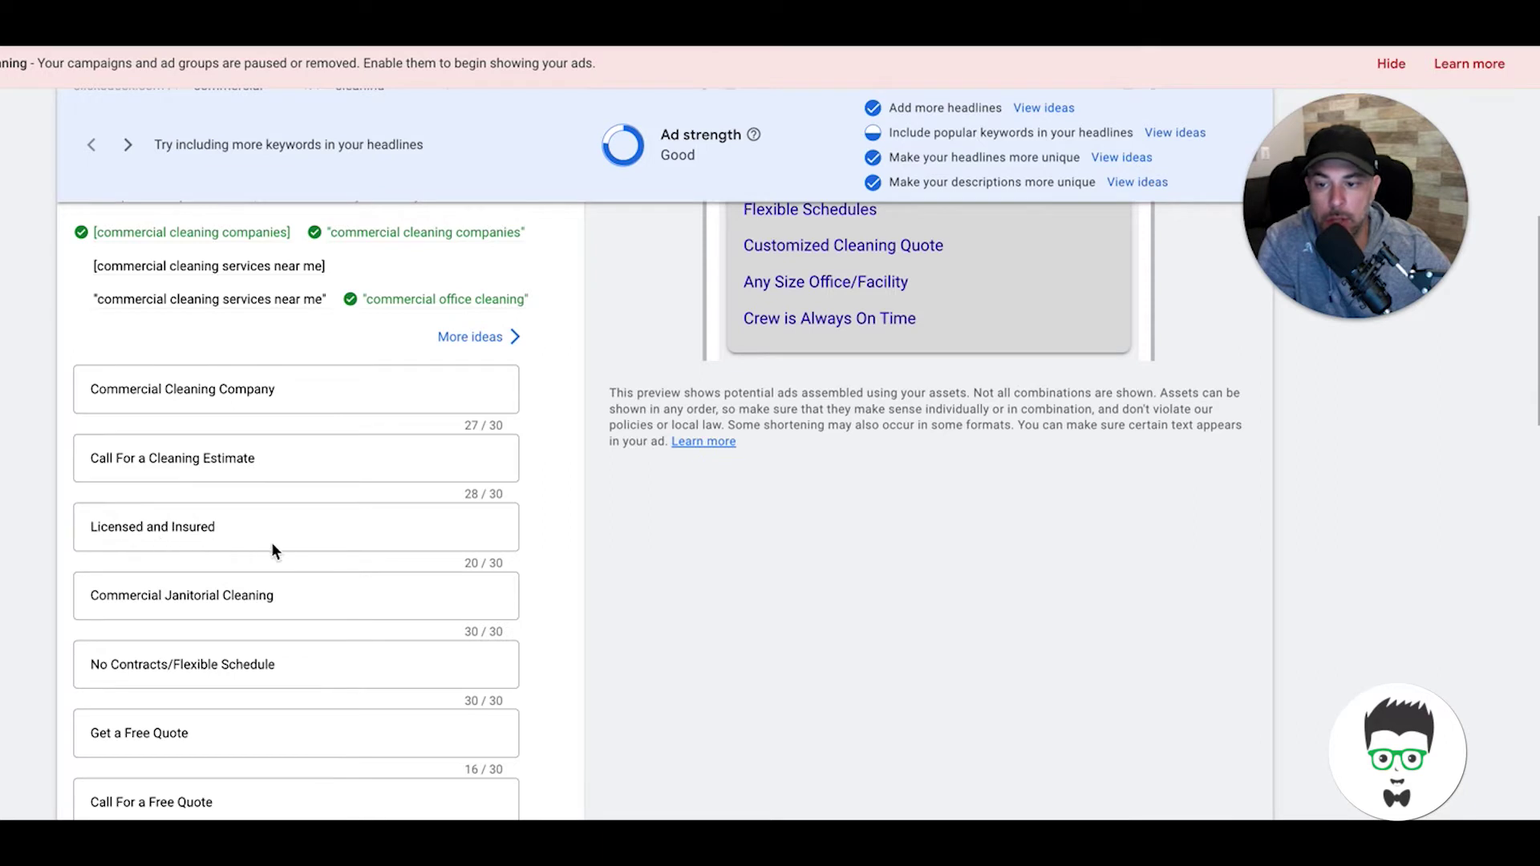
{"action": "scroll", "coordinate": [445, 533], "scroll_direction": "down", "scroll_amount": 3}
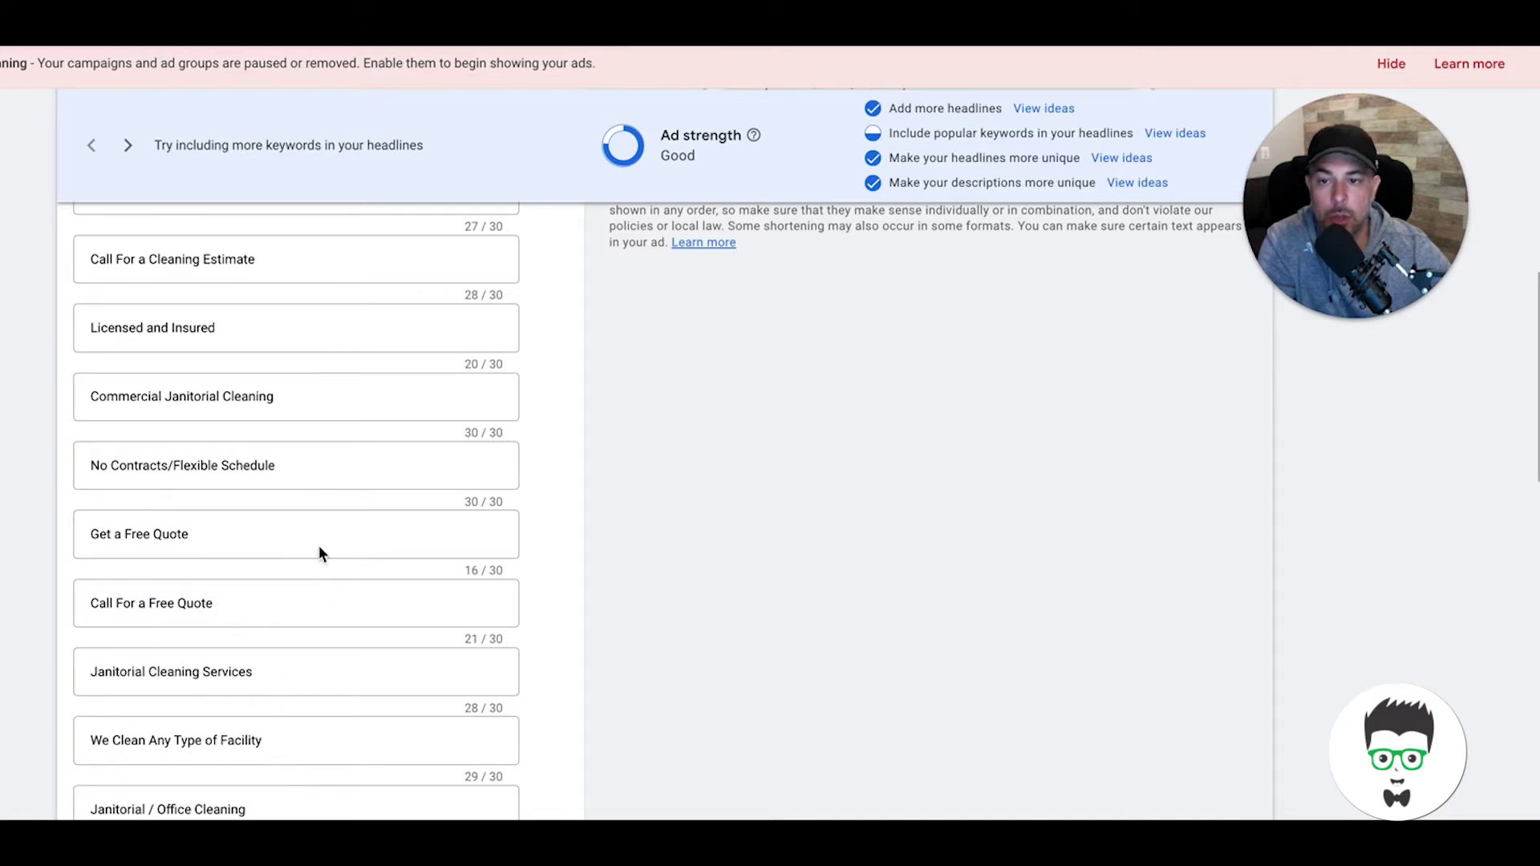
{"action": "scroll", "coordinate": [319, 545], "scroll_direction": "down", "scroll_amount": 2}
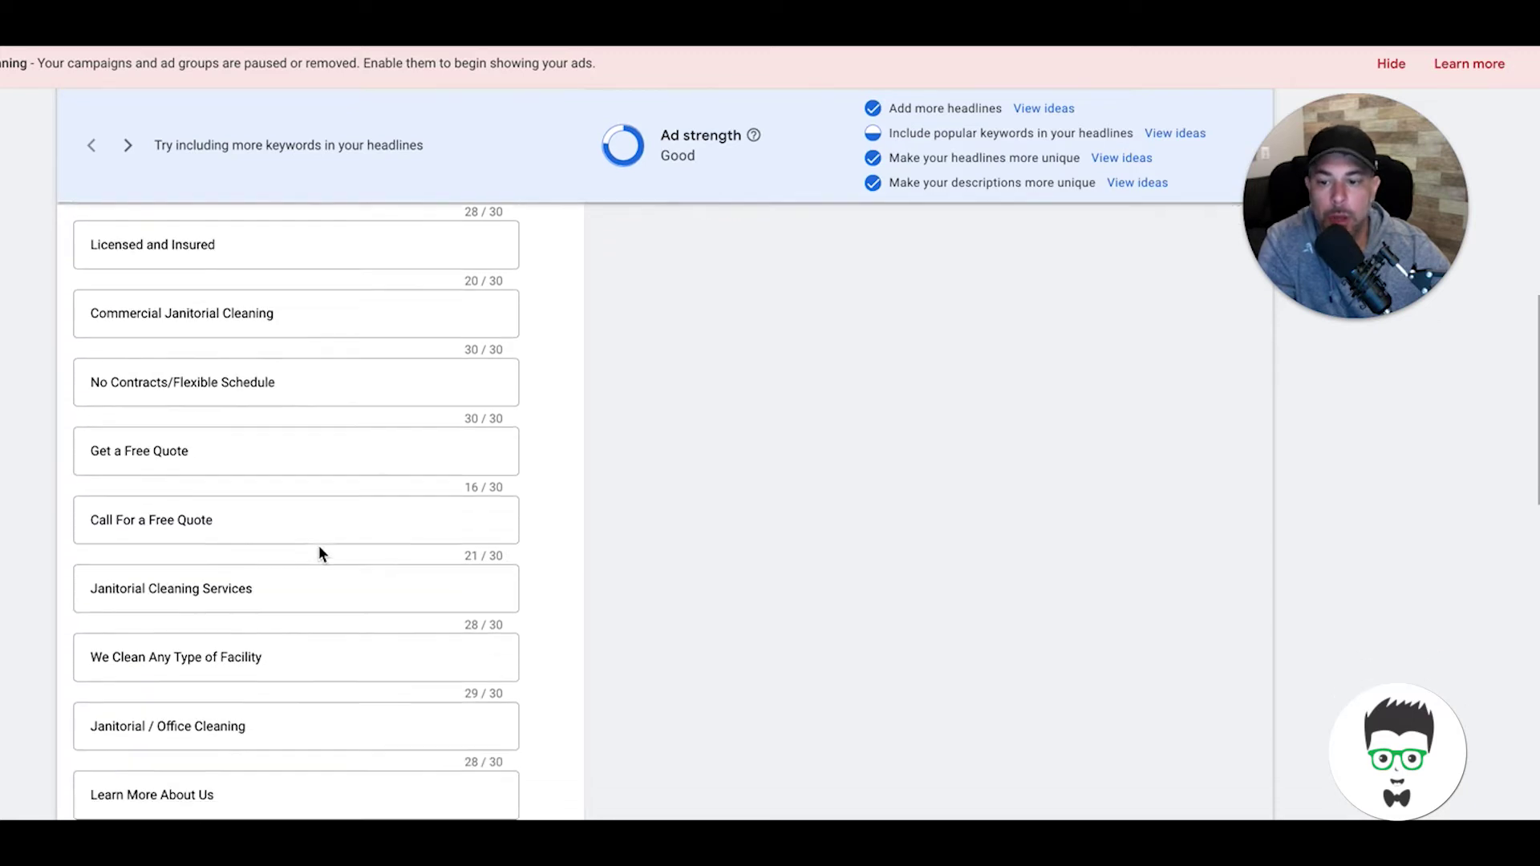
{"action": "scroll", "coordinate": [319, 546], "scroll_direction": "up", "scroll_amount": 4}
{"action": "scroll", "coordinate": [319, 546], "scroll_direction": "up", "scroll_amount": 2}
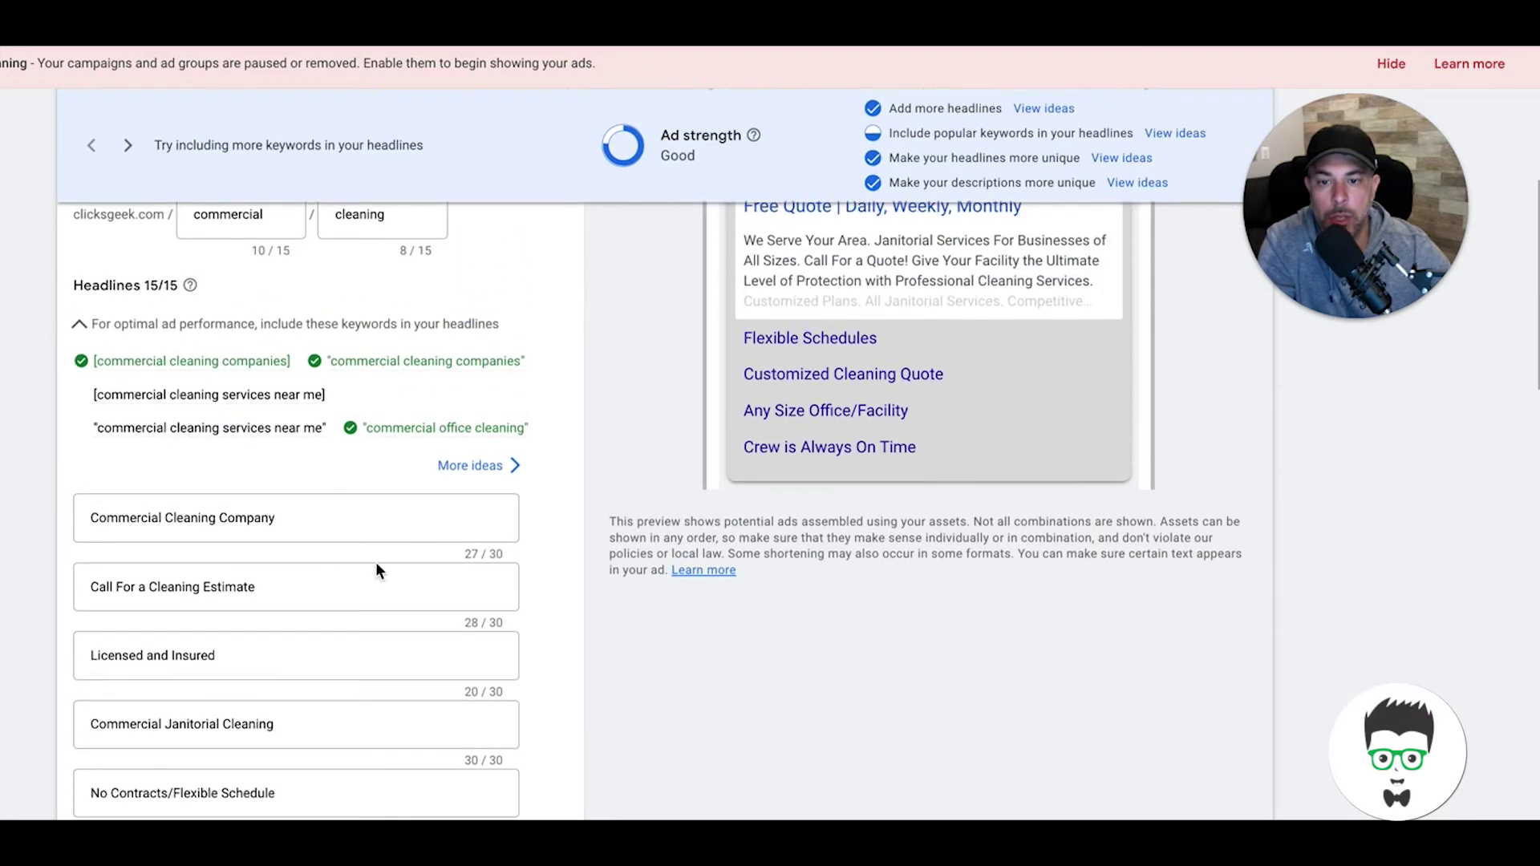
{"action": "scroll", "coordinate": [452, 539], "scroll_direction": "up", "scroll_amount": 2}
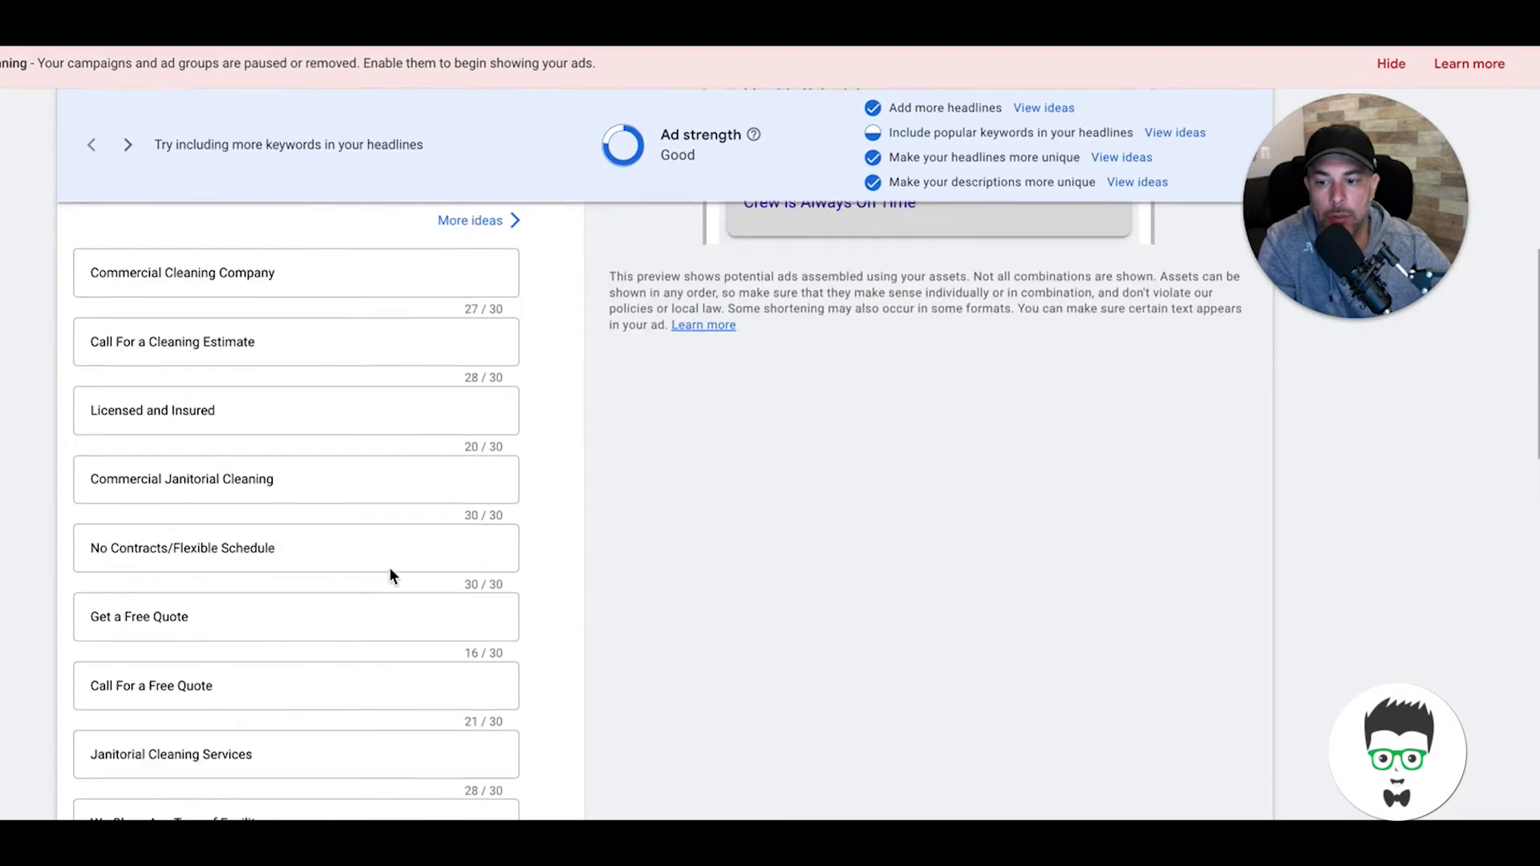
{"action": "scroll", "coordinate": [391, 575], "scroll_direction": "down", "scroll_amount": 1}
{"action": "scroll", "coordinate": [354, 434], "scroll_direction": "up", "scroll_amount": 8}
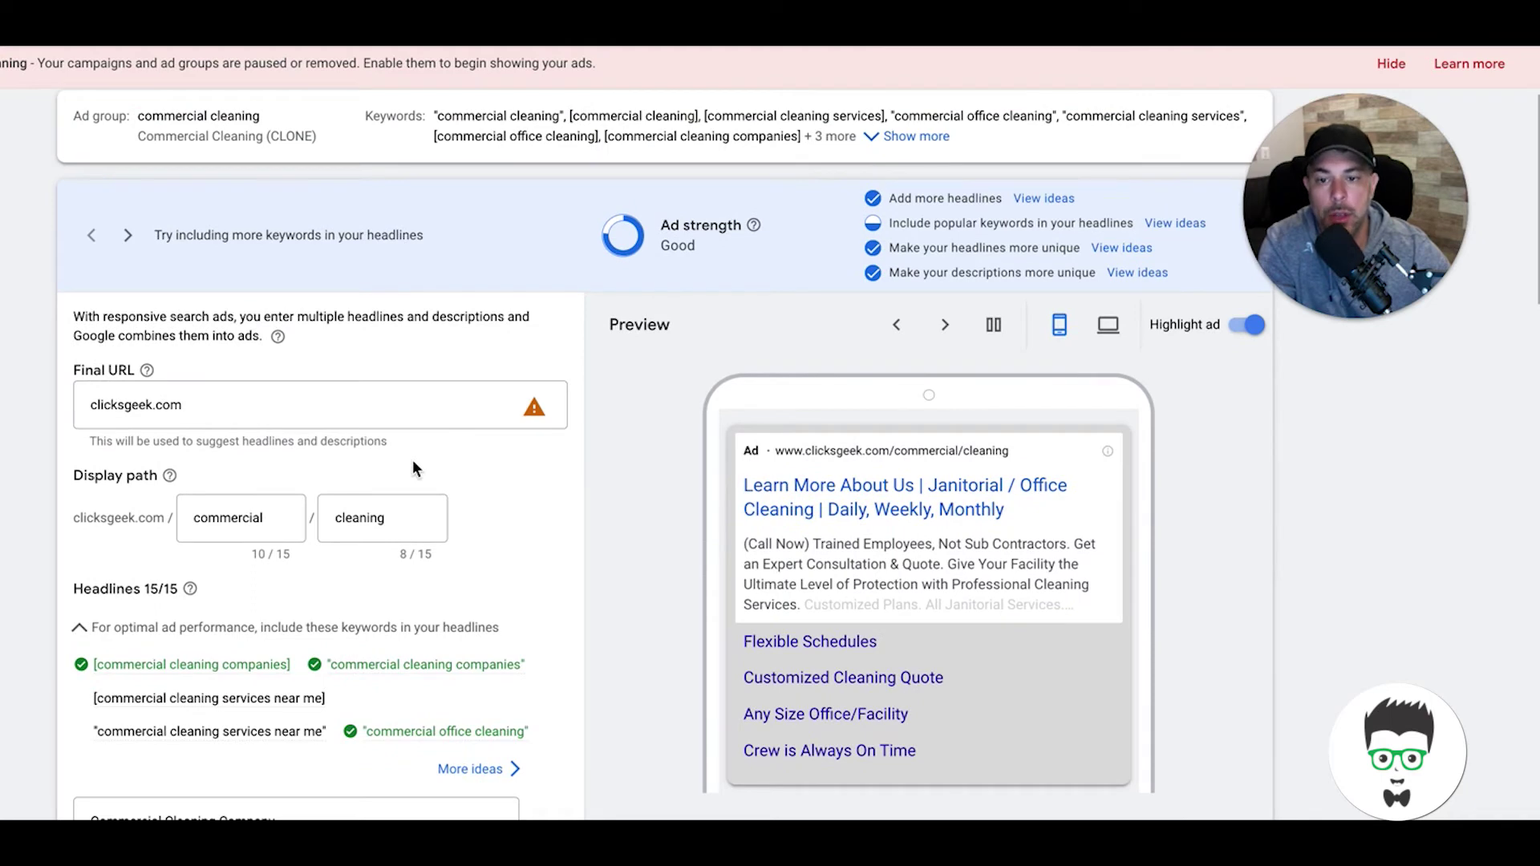
{"action": "scroll", "coordinate": [412, 466], "scroll_direction": "down", "scroll_amount": 4}
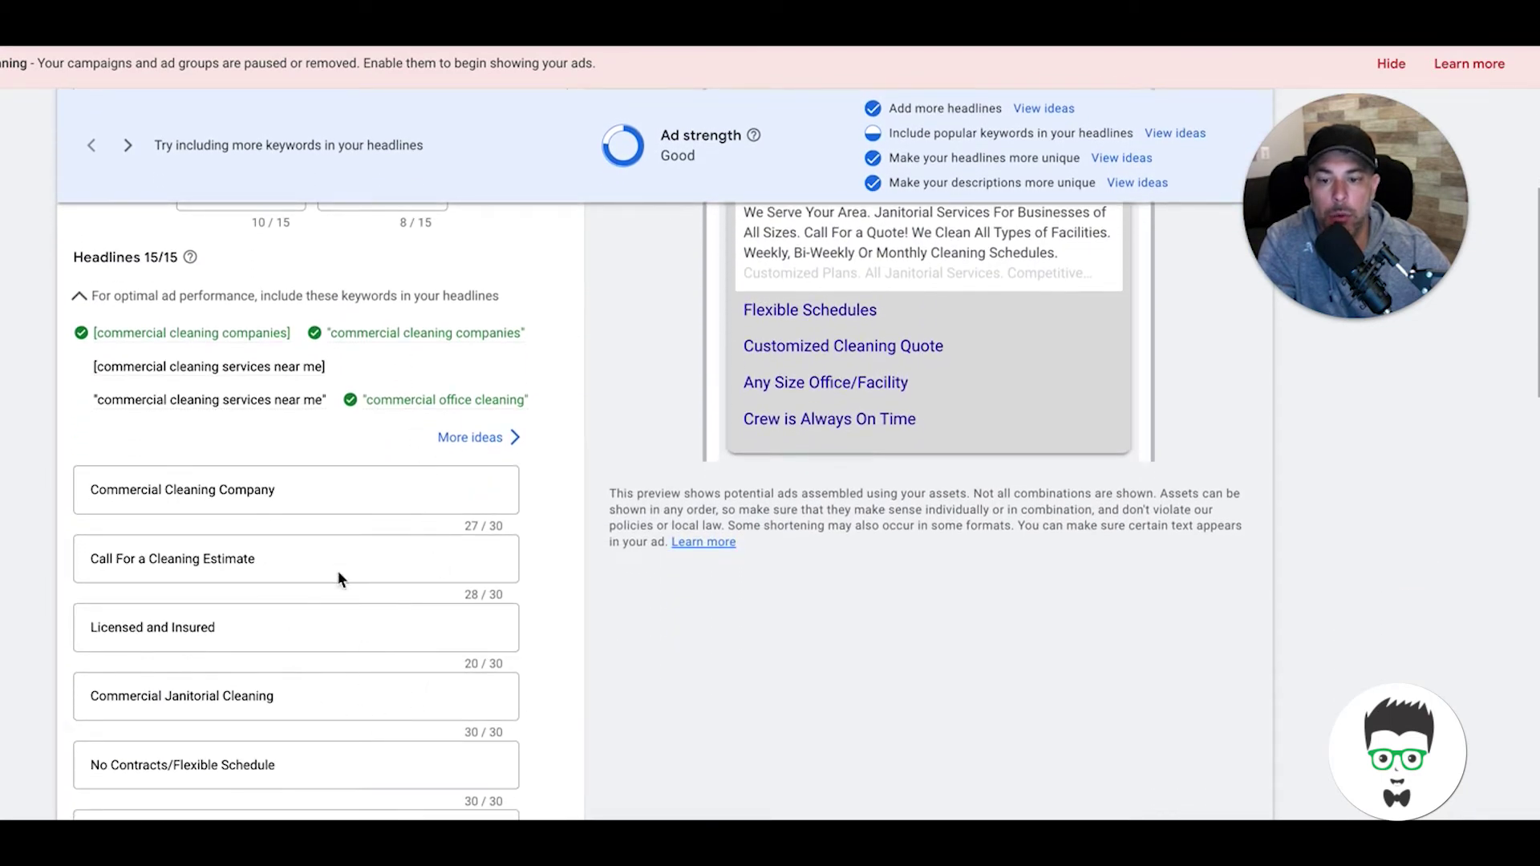
{"action": "scroll", "coordinate": [474, 556], "scroll_direction": "up", "scroll_amount": 3}
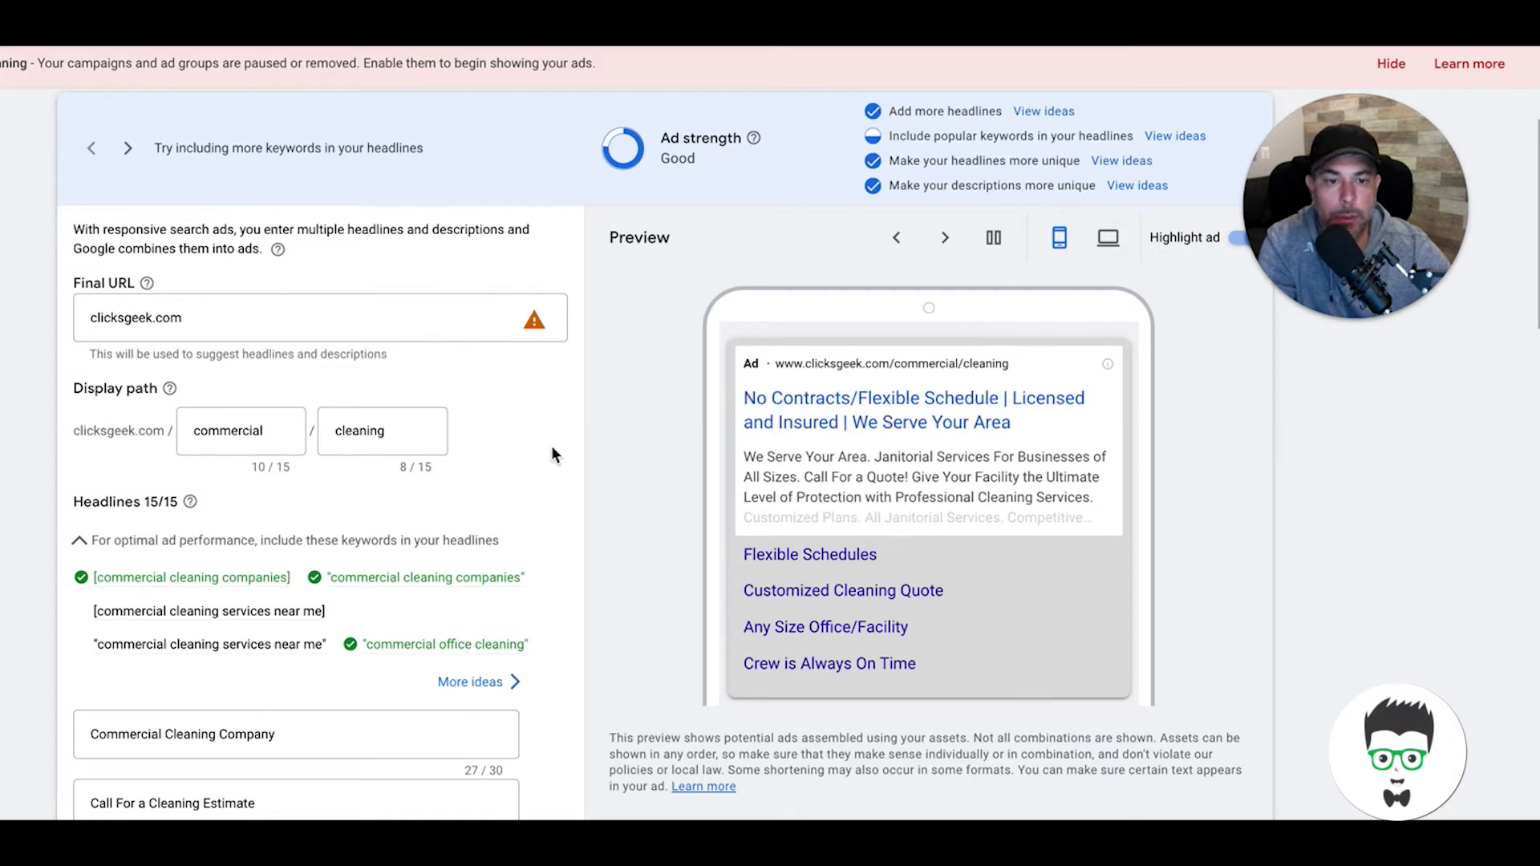
{"action": "scroll", "coordinate": [513, 464], "scroll_direction": "down", "scroll_amount": 3}
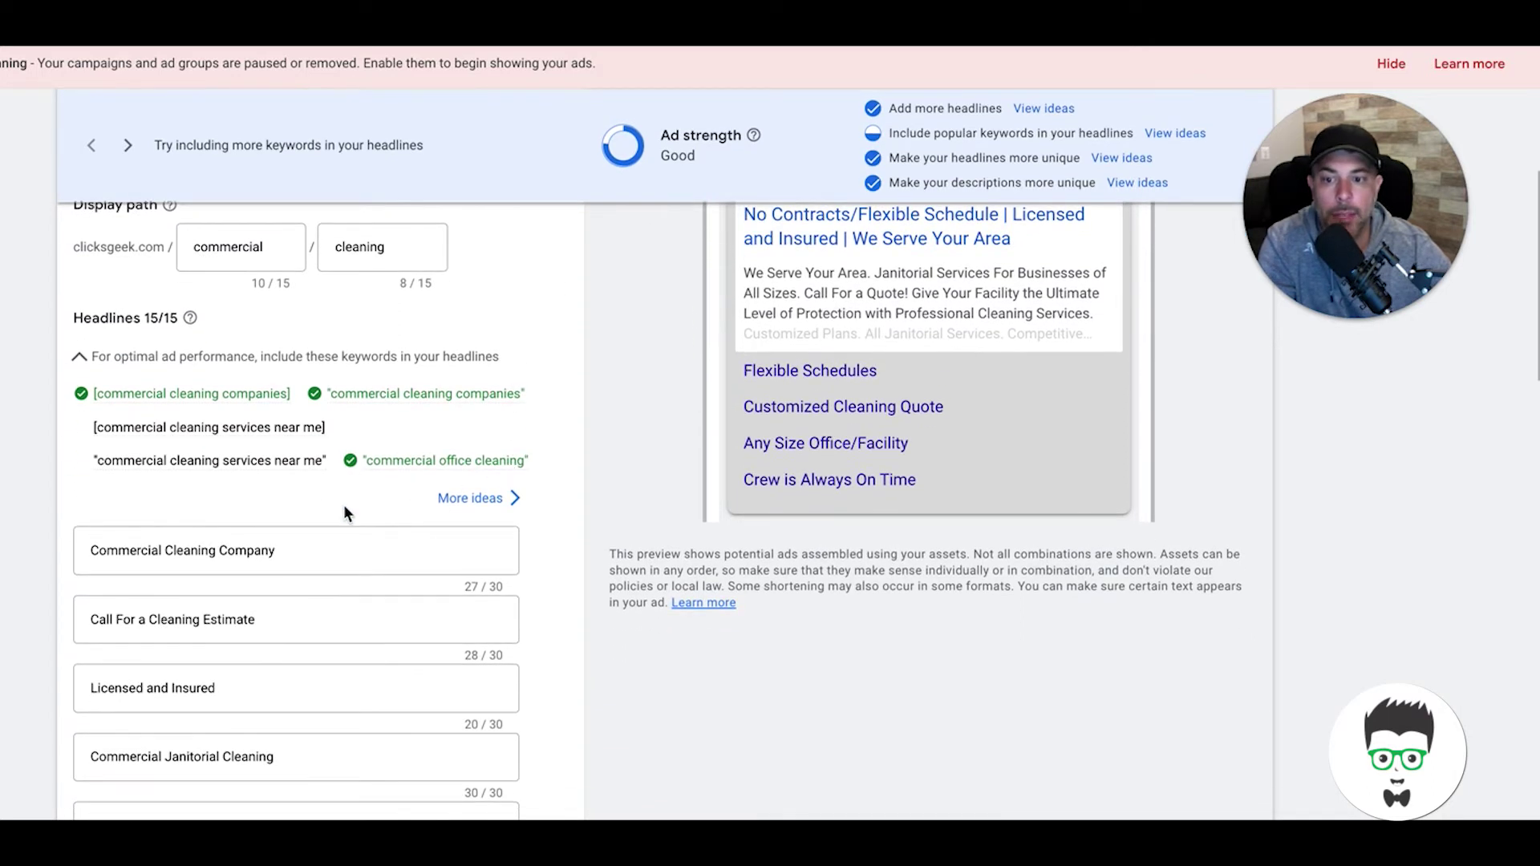
{"action": "scroll", "coordinate": [353, 536], "scroll_direction": "down", "scroll_amount": 3}
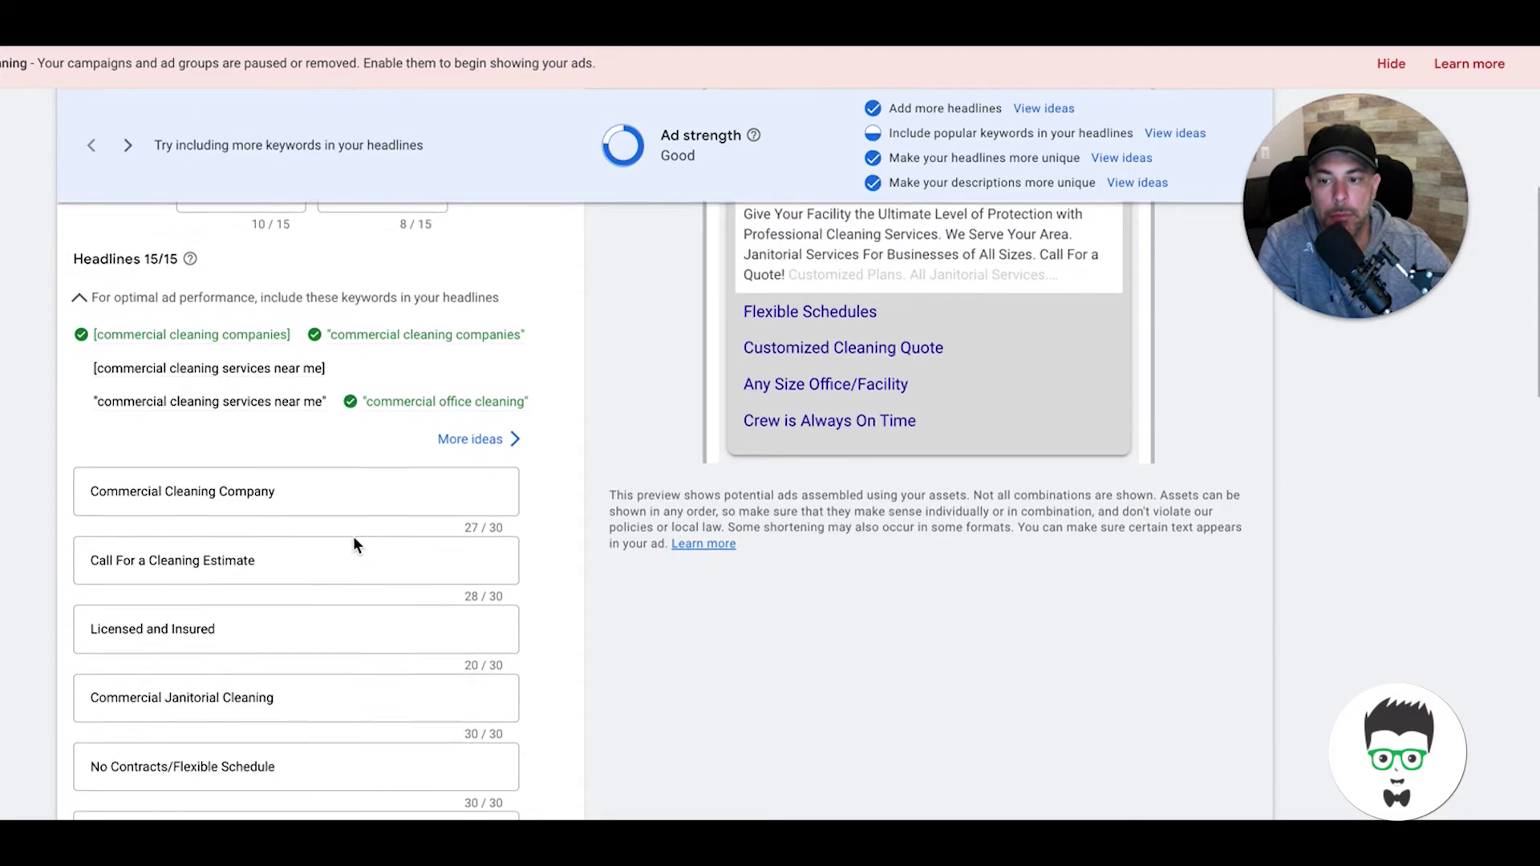
{"action": "scroll", "coordinate": [213, 702], "scroll_direction": "down", "scroll_amount": 12}
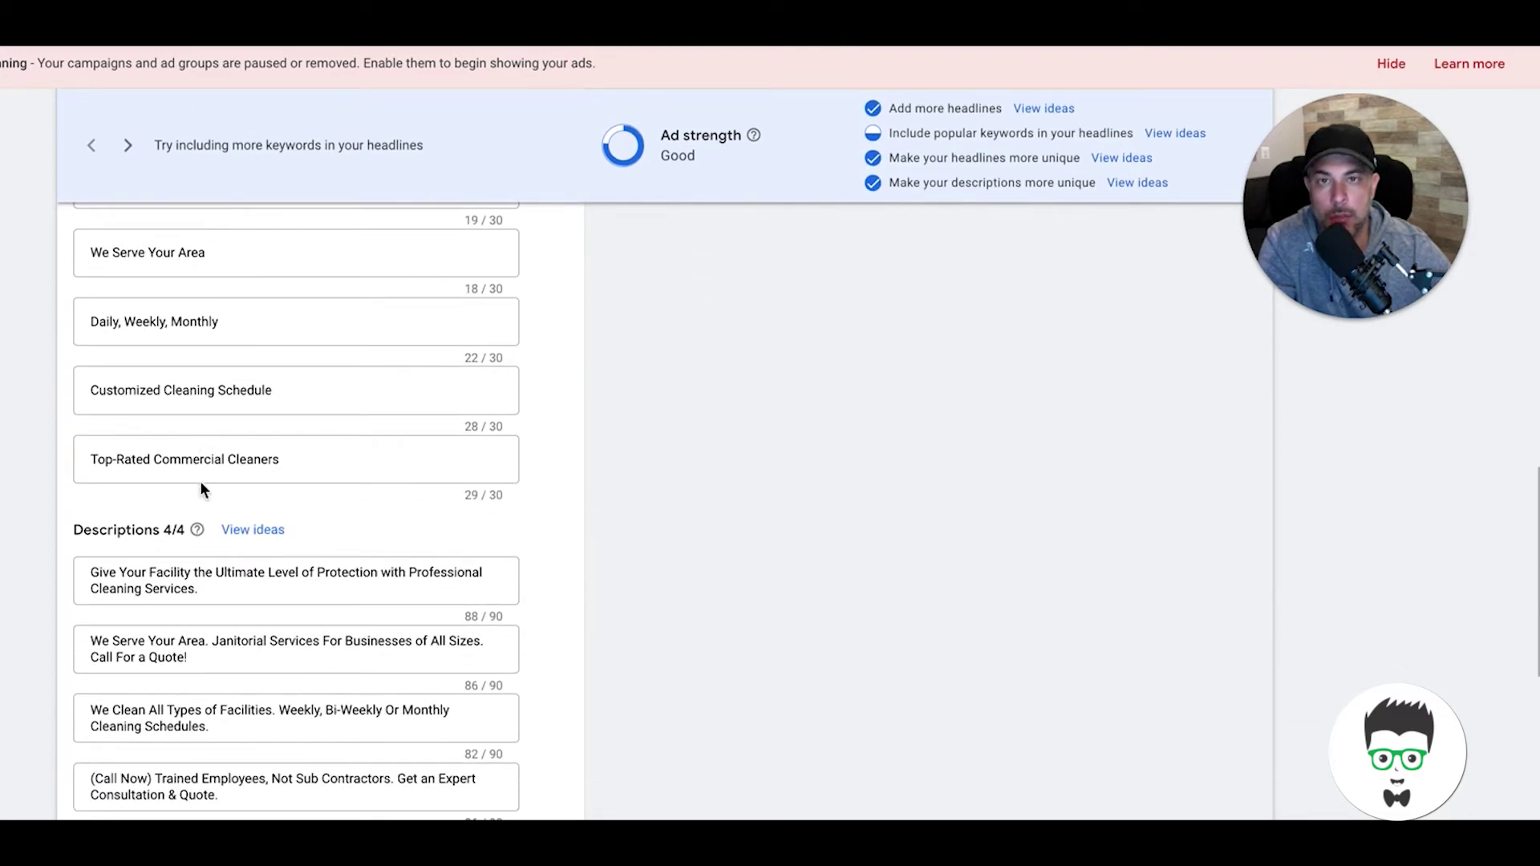
{"action": "scroll", "coordinate": [296, 592], "scroll_direction": "down", "scroll_amount": 2}
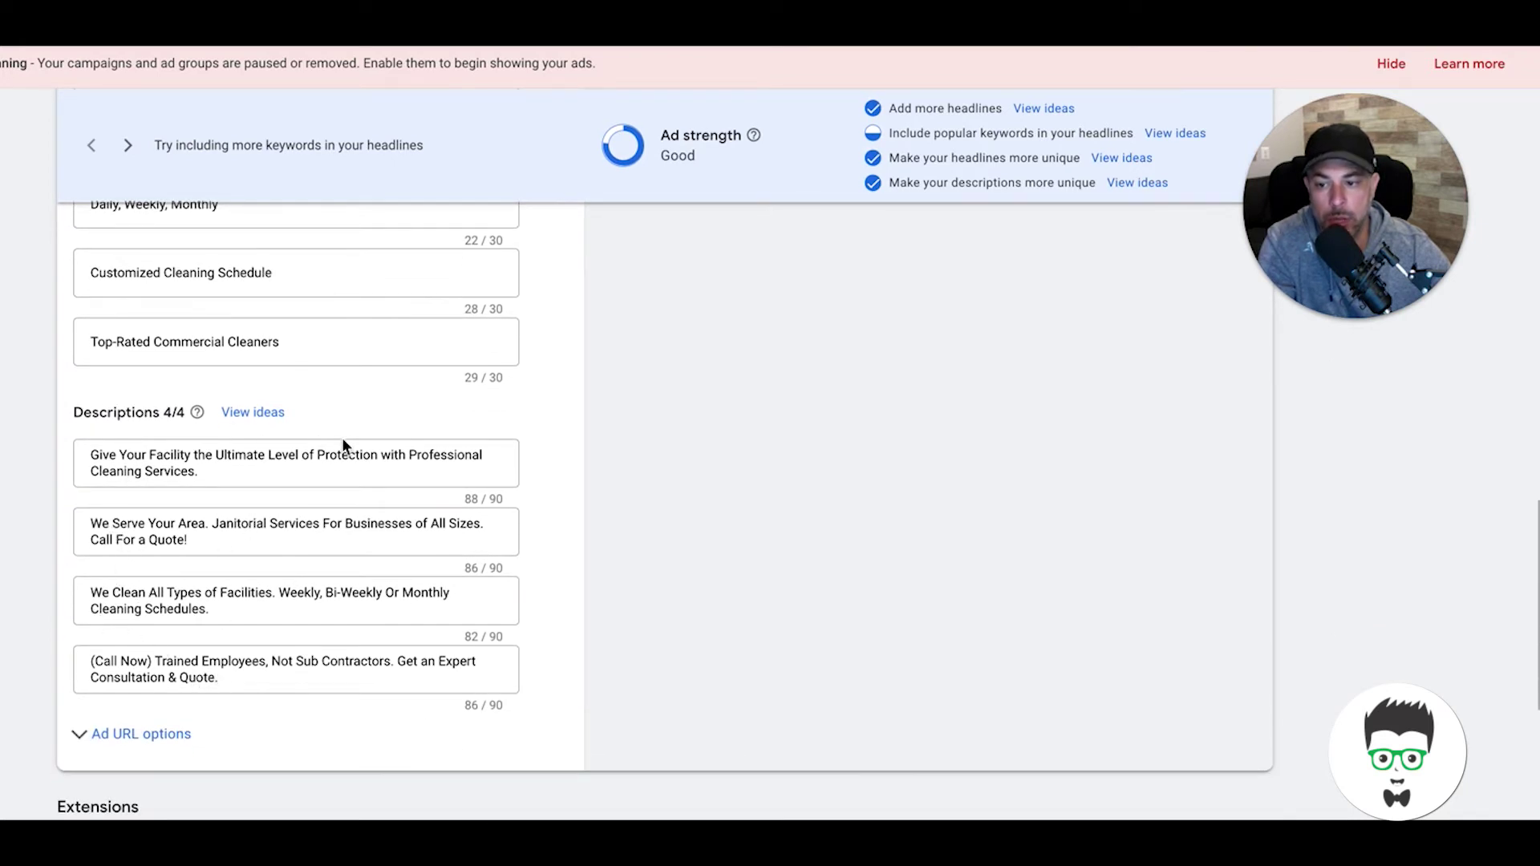
{"action": "scroll", "coordinate": [342, 446], "scroll_direction": "up", "scroll_amount": 5}
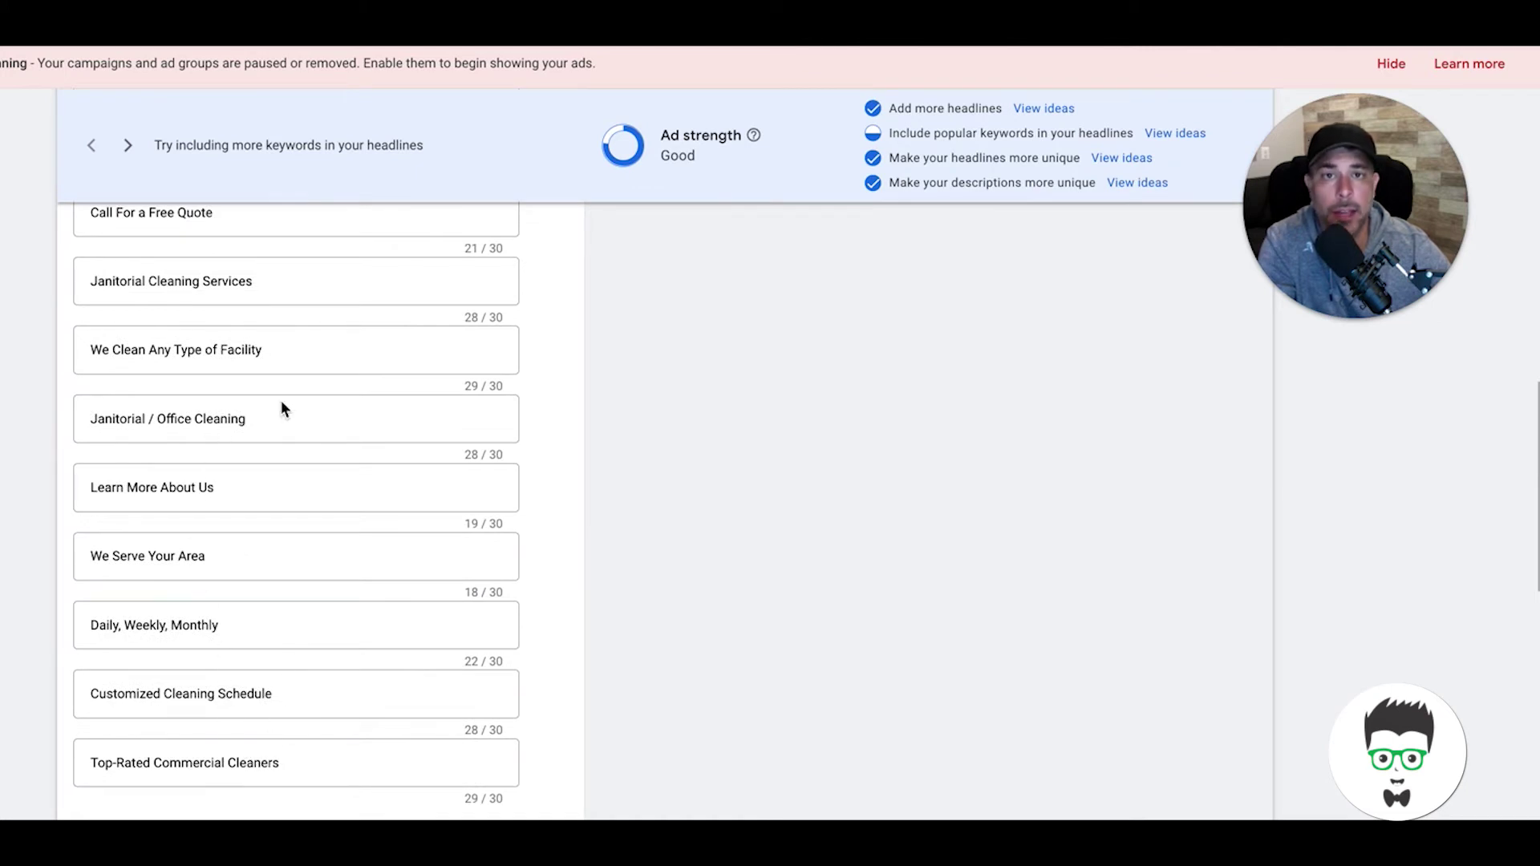
{"action": "scroll", "coordinate": [282, 405], "scroll_direction": "up", "scroll_amount": 7}
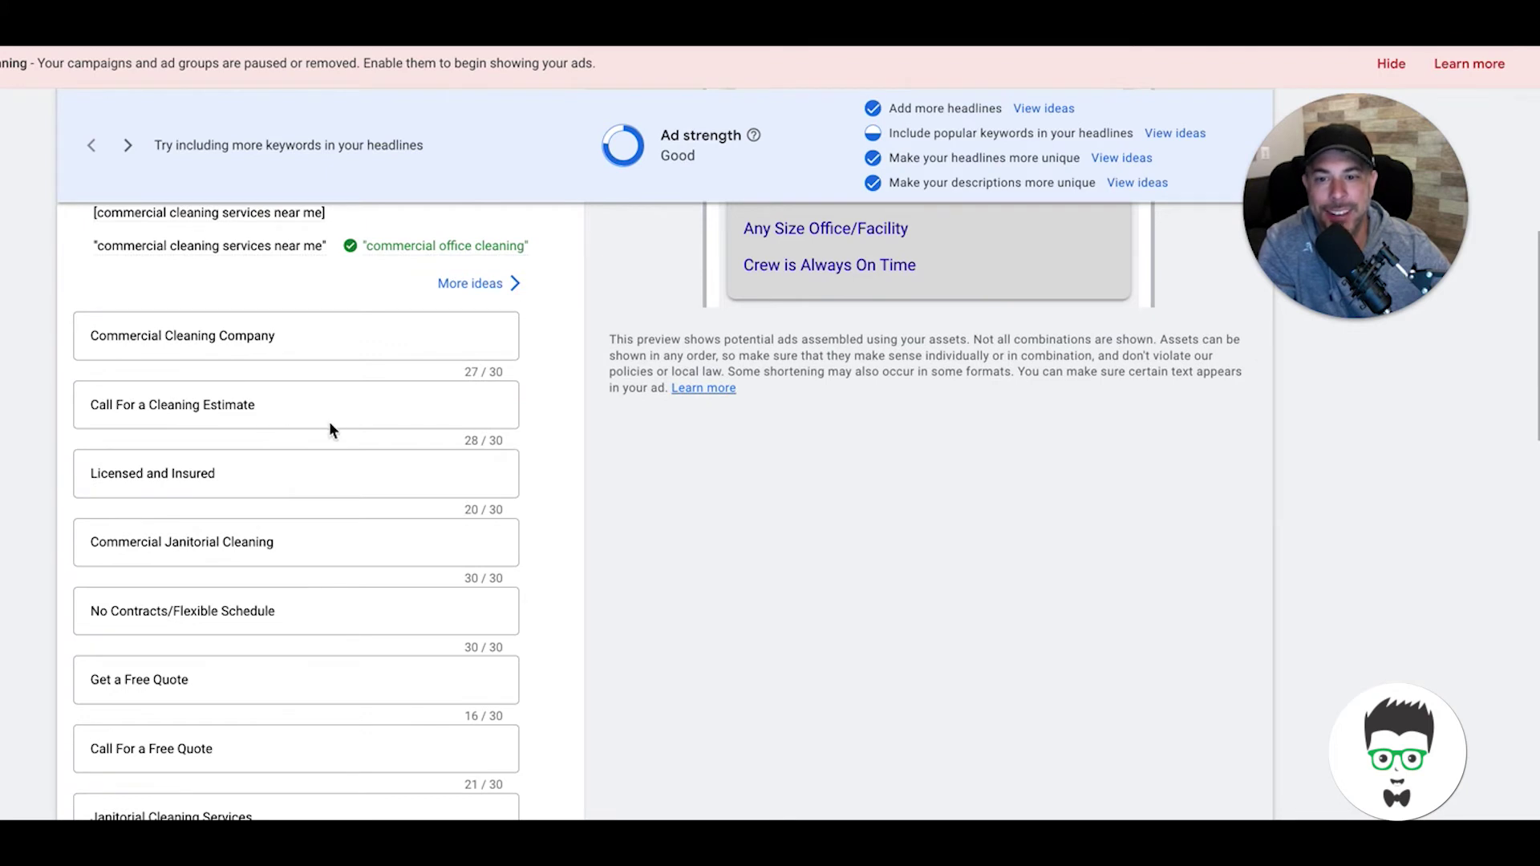
{"action": "scroll", "coordinate": [330, 429], "scroll_direction": "up", "scroll_amount": 3}
{"action": "scroll", "coordinate": [332, 431], "scroll_direction": "up", "scroll_amount": 1}
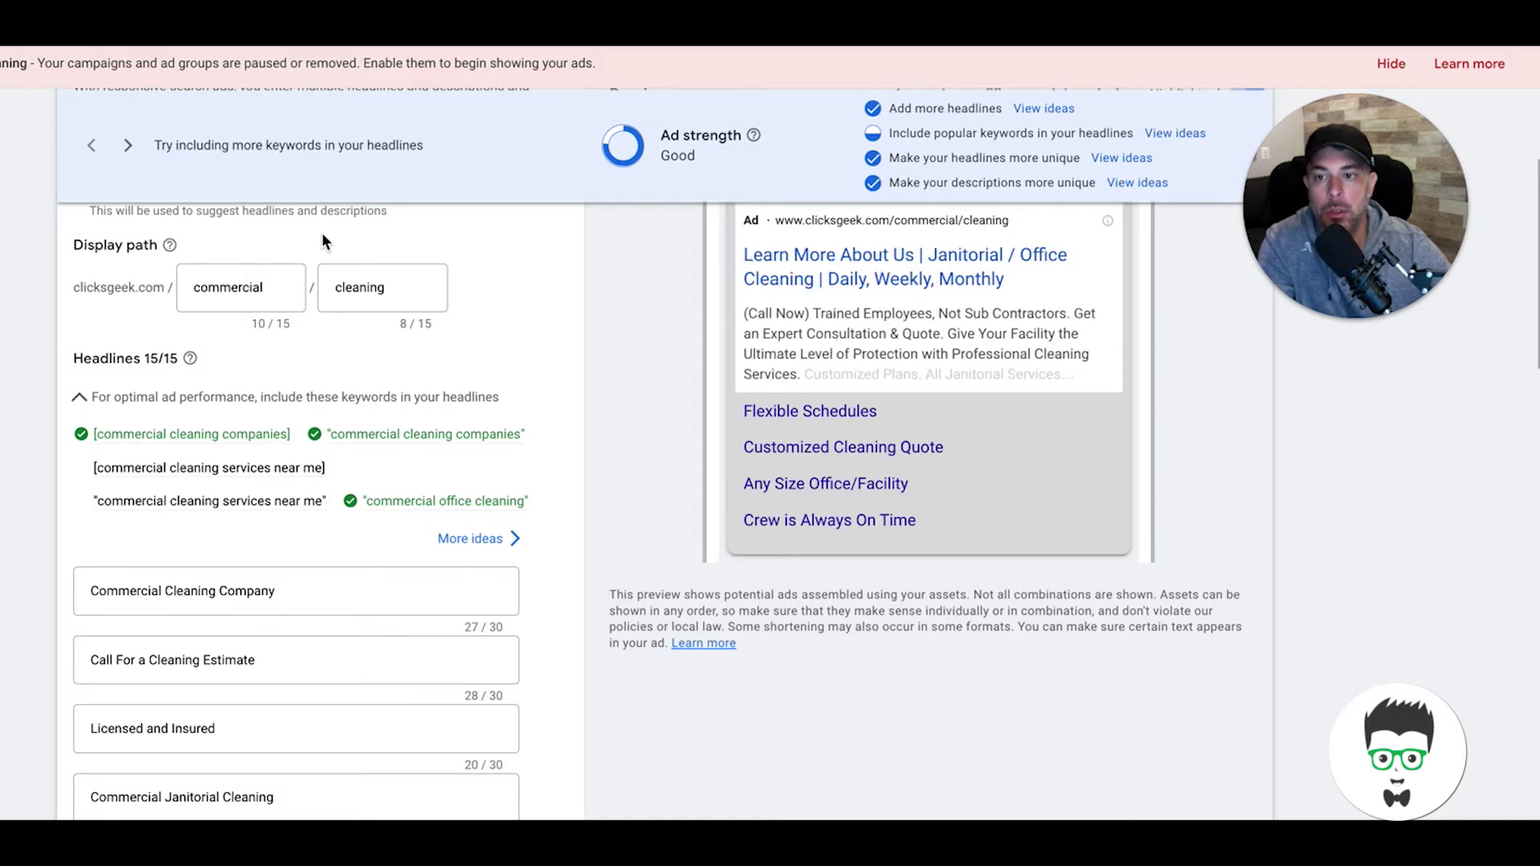
Review the ad's headlines and descriptions once more before leaving the editor for the Ads list
{"action": "scroll", "coordinate": [486, 327], "scroll_direction": "up", "scroll_amount": 3}
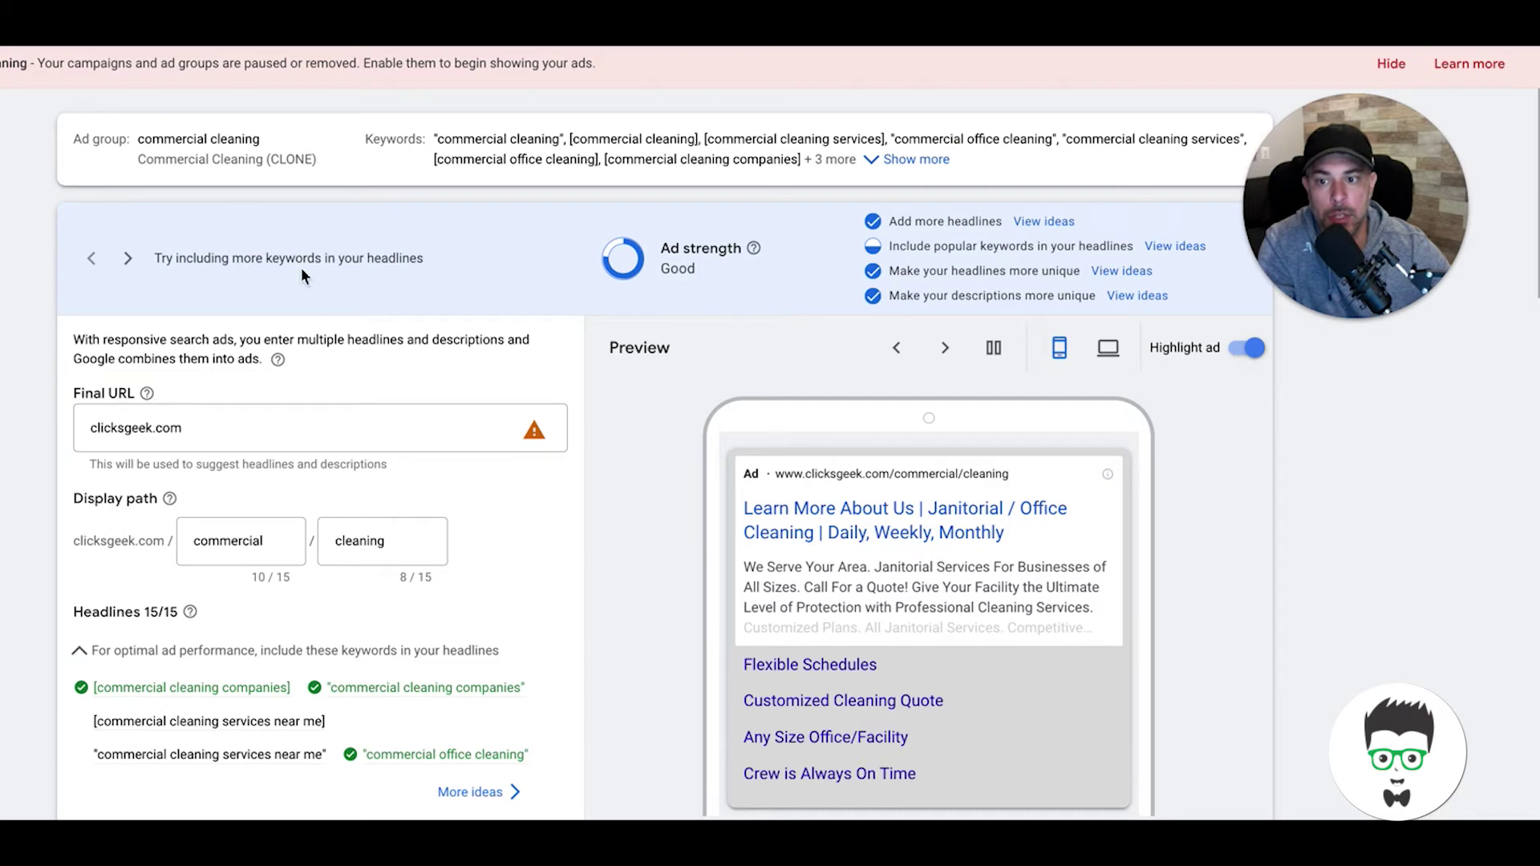
{"action": "scroll", "coordinate": [334, 440], "scroll_direction": "down", "scroll_amount": 5}
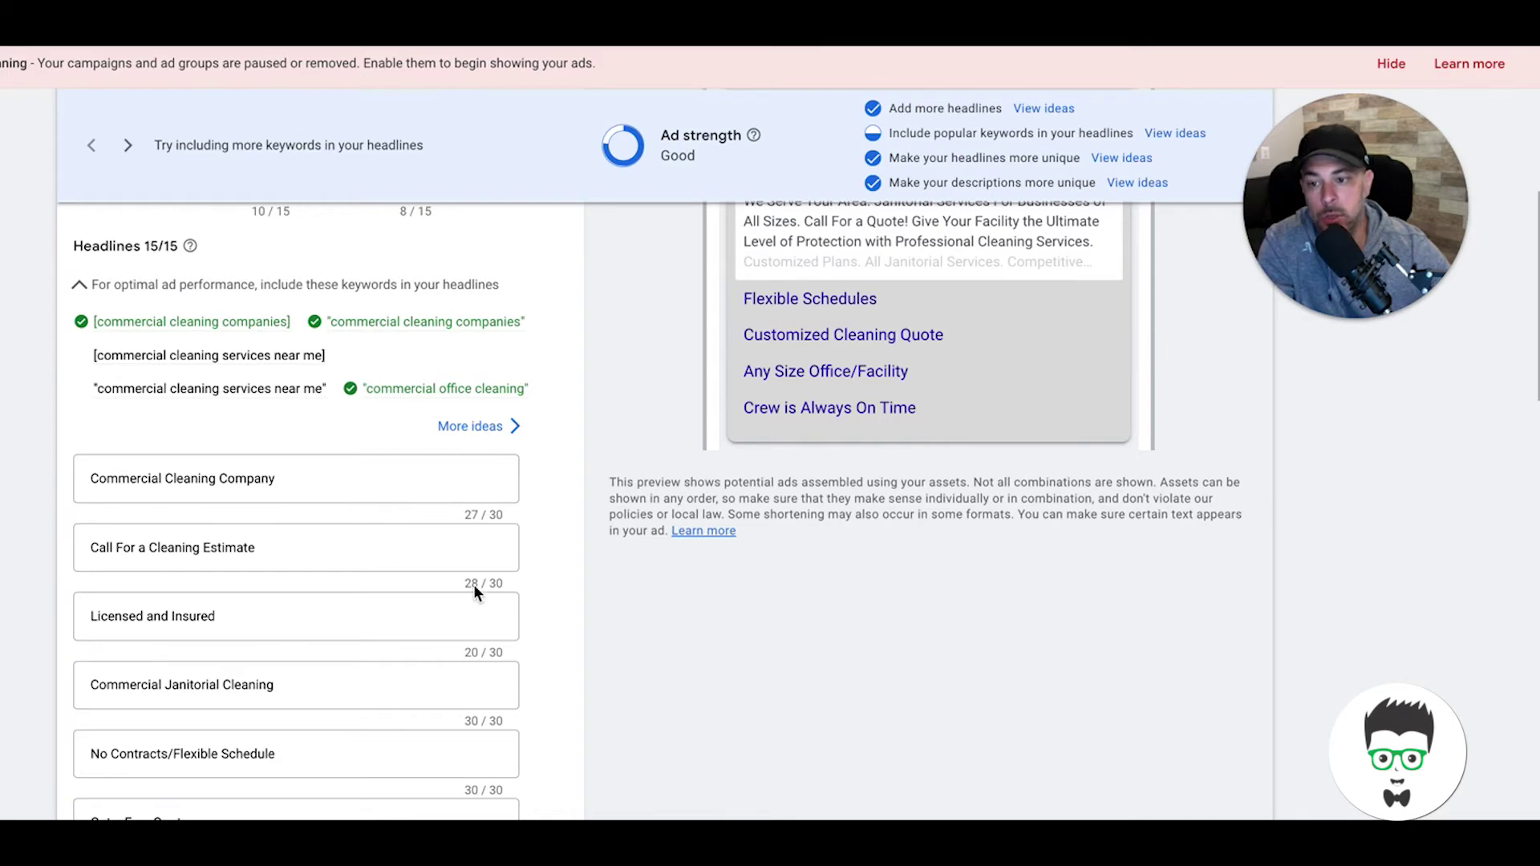
{"action": "scroll", "coordinate": [474, 589], "scroll_direction": "down", "scroll_amount": 6}
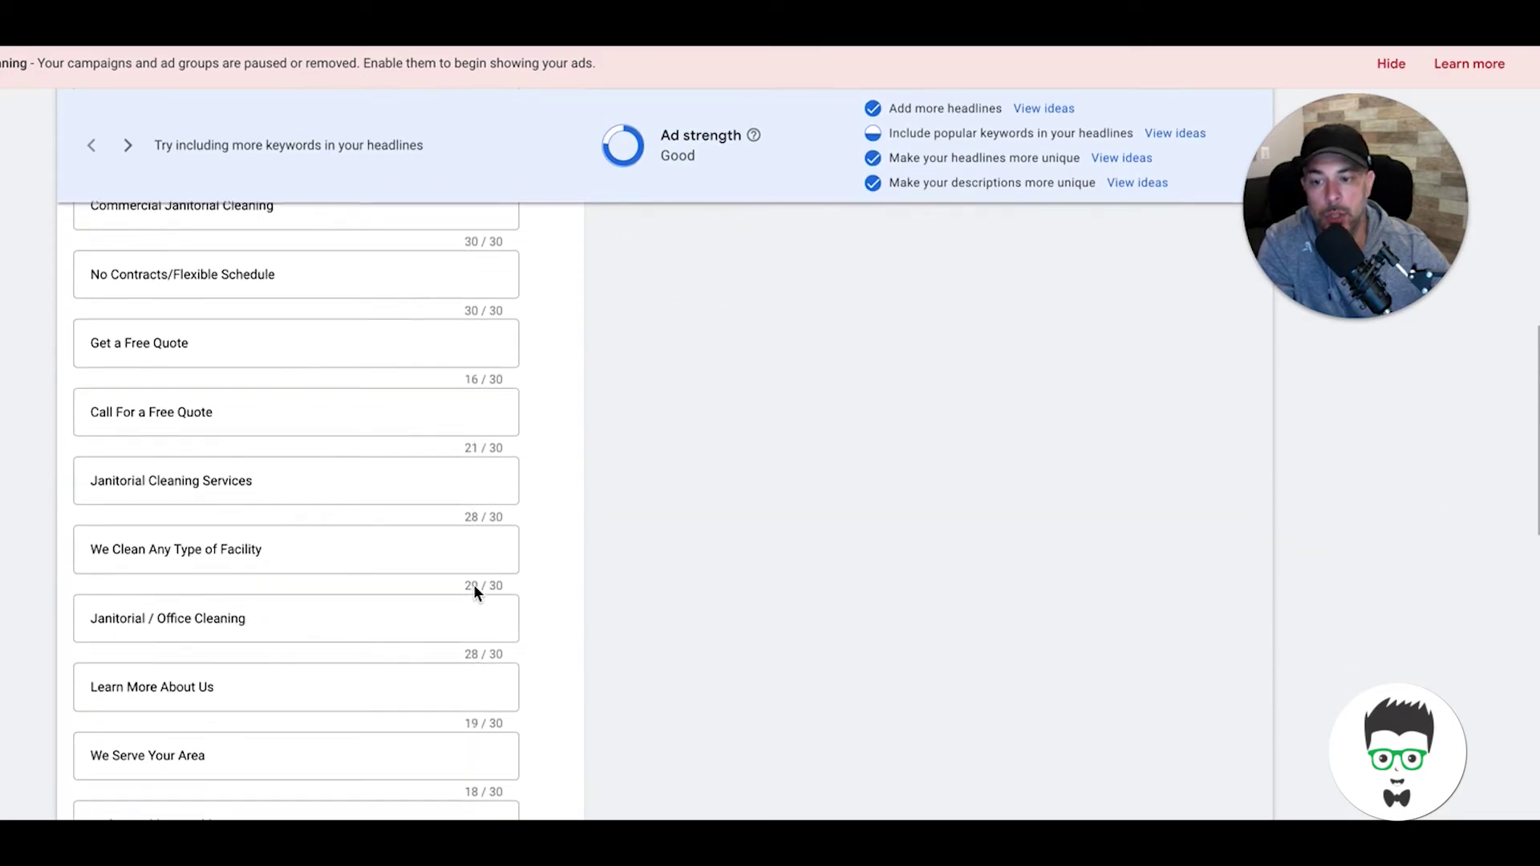
{"action": "scroll", "coordinate": [340, 474], "scroll_direction": "up", "scroll_amount": 10}
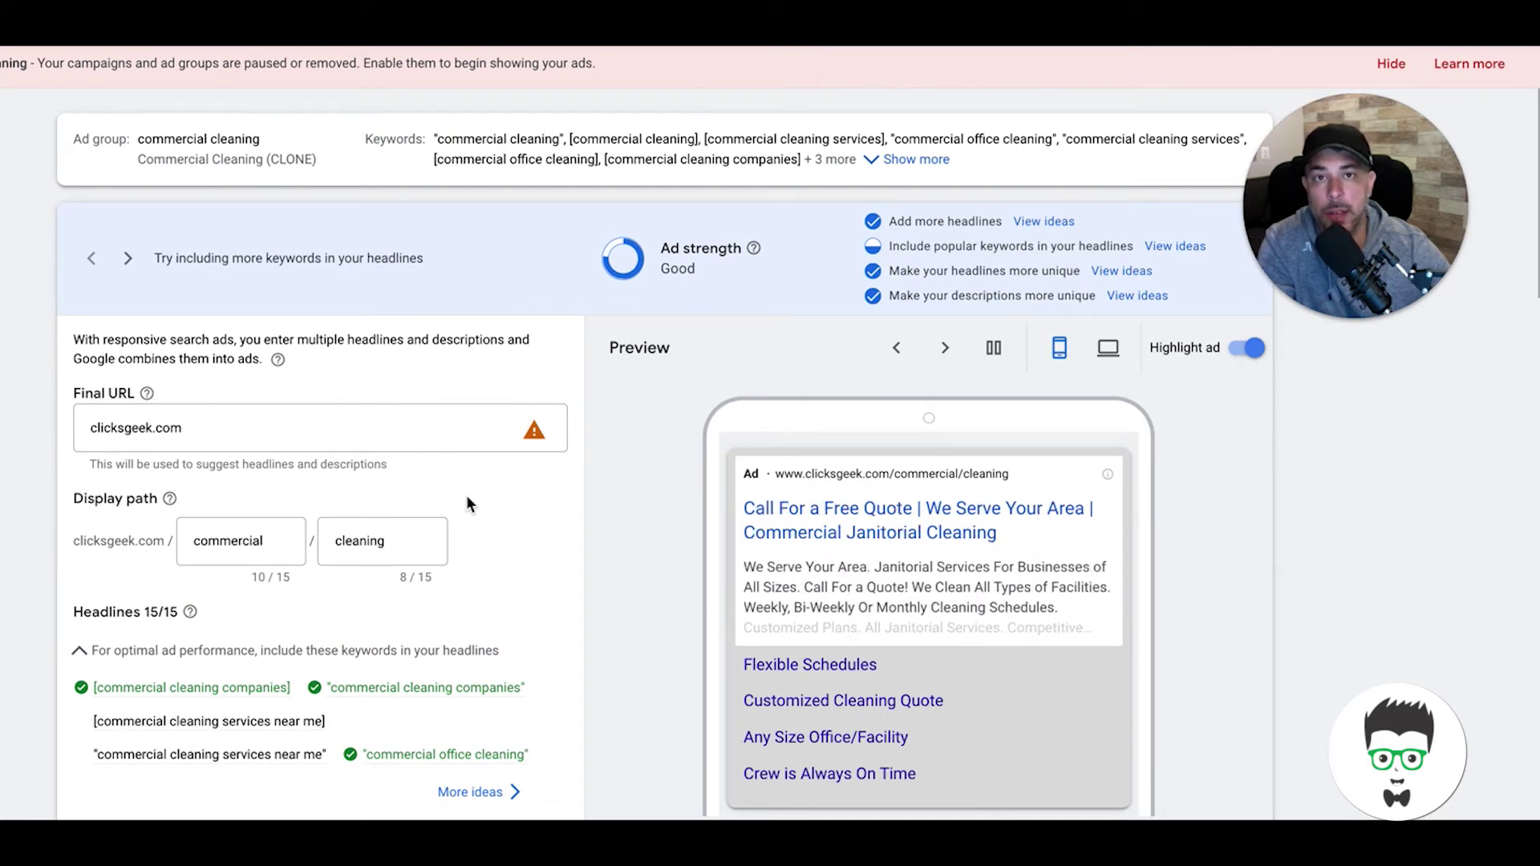
{"action": "scroll", "coordinate": [517, 575], "scroll_direction": "down", "scroll_amount": 5}
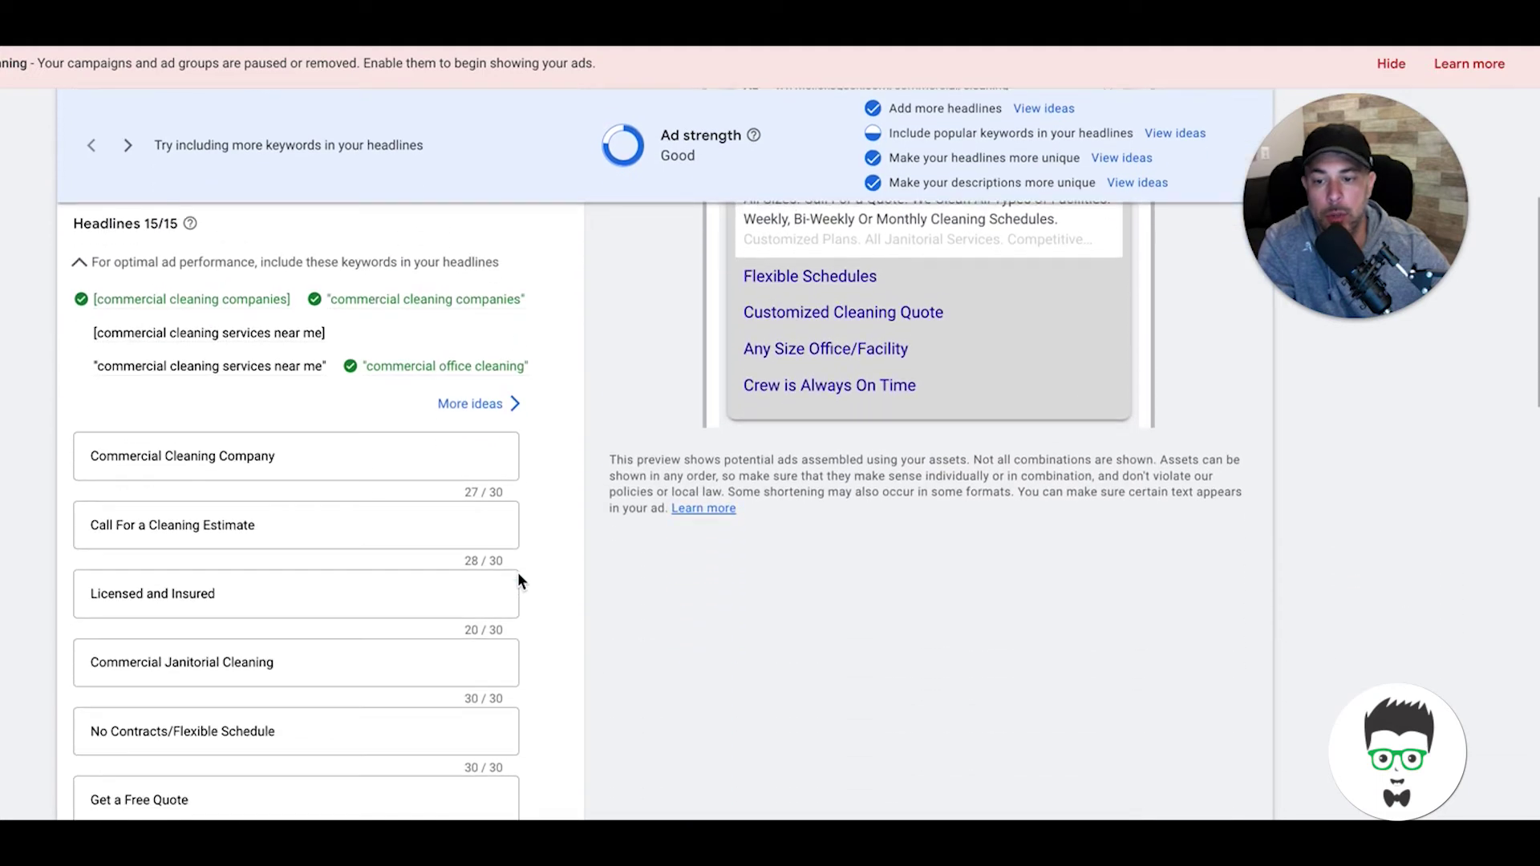
{"action": "scroll", "coordinate": [540, 522], "scroll_direction": "down", "scroll_amount": 2}
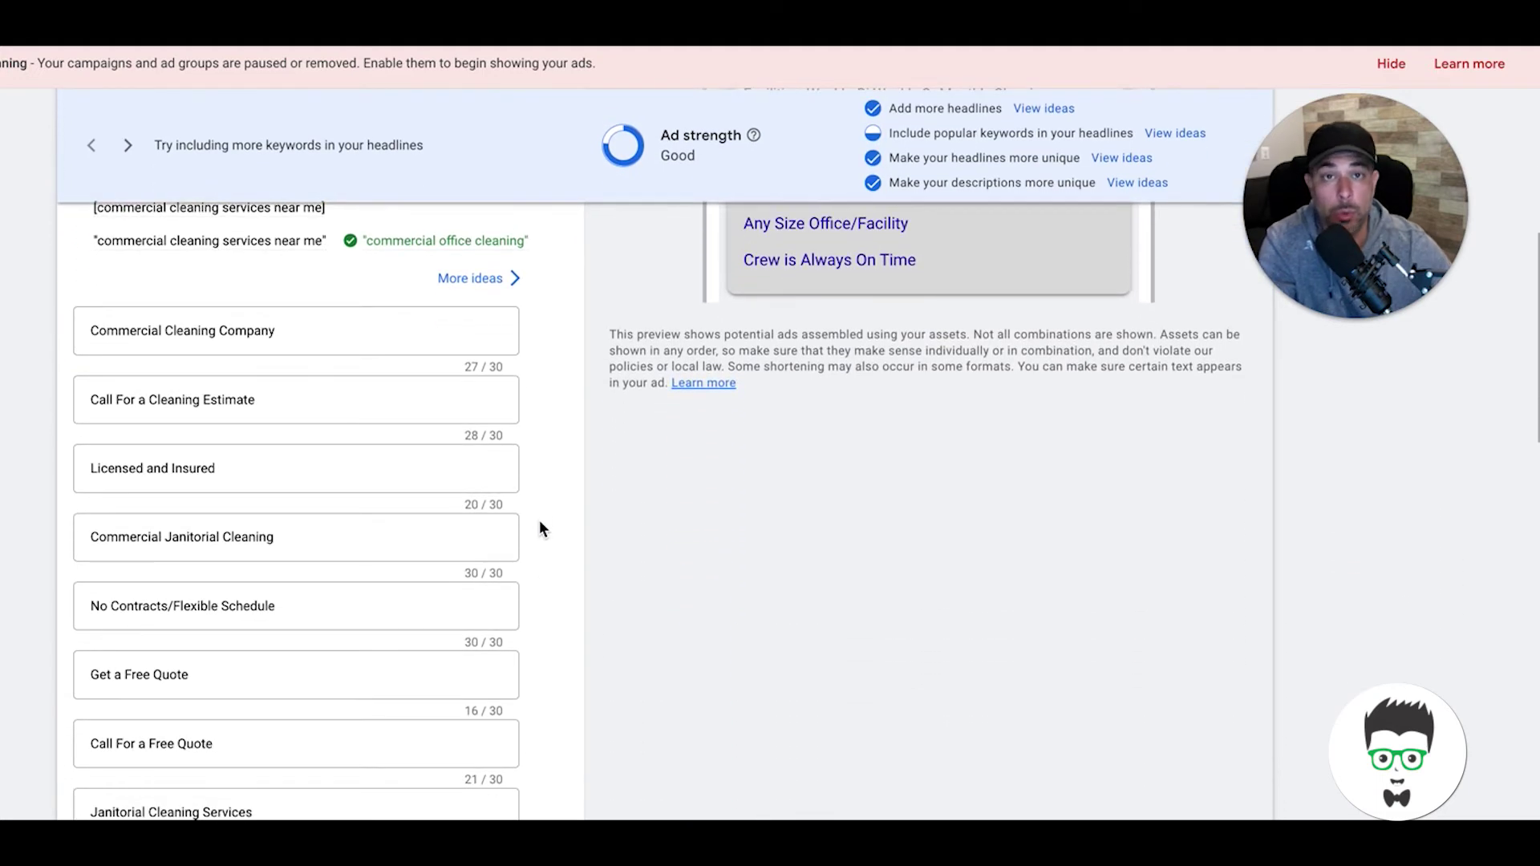
{"action": "scroll", "coordinate": [540, 522], "scroll_direction": "down", "scroll_amount": 1}
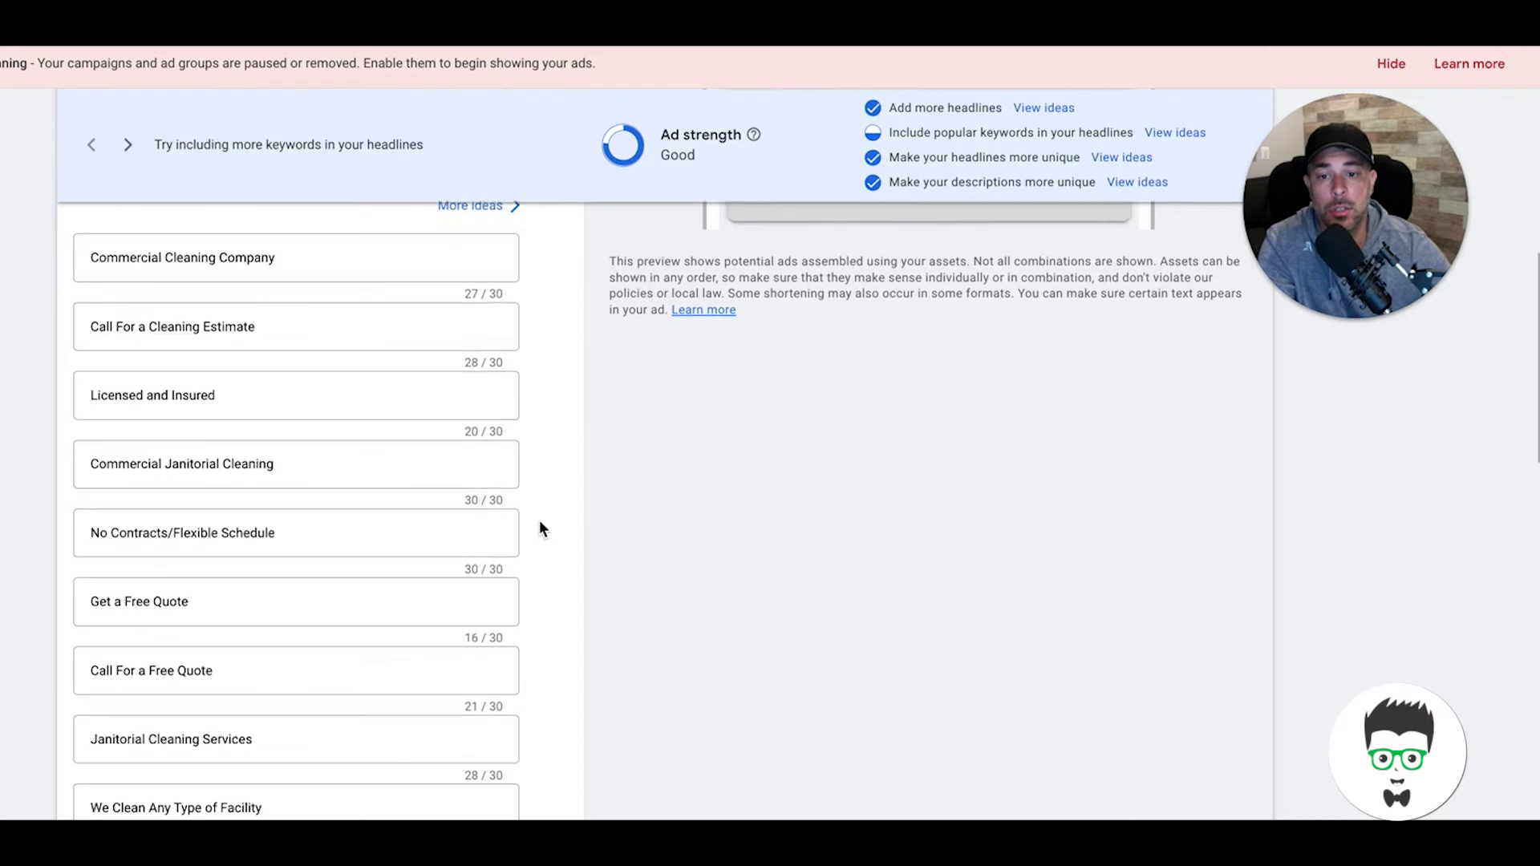
{"action": "scroll", "coordinate": [540, 522], "scroll_direction": "down", "scroll_amount": 3}
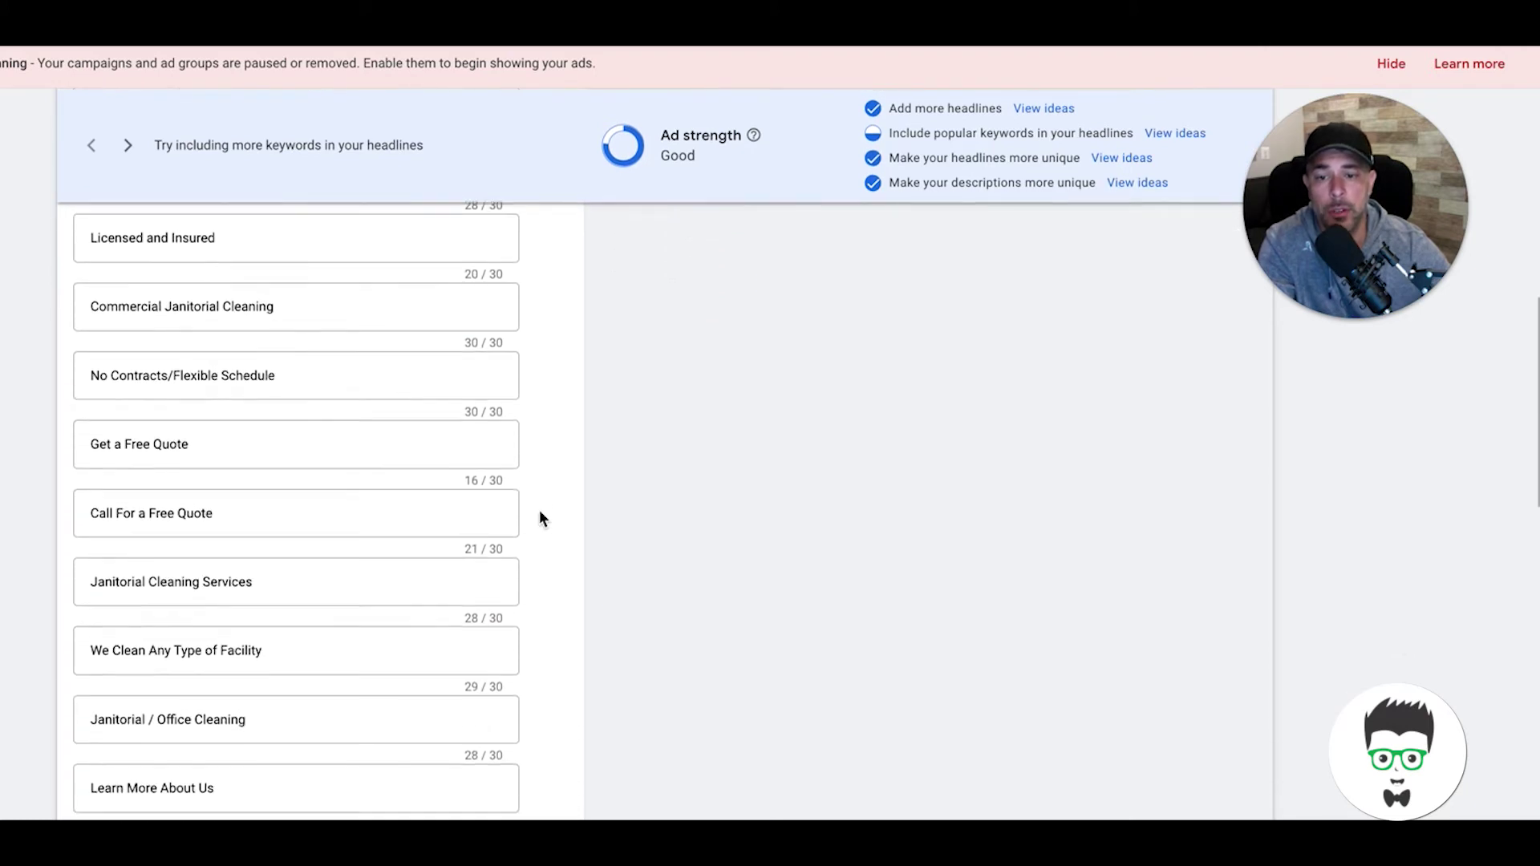
{"action": "scroll", "coordinate": [540, 518], "scroll_direction": "down", "scroll_amount": 3}
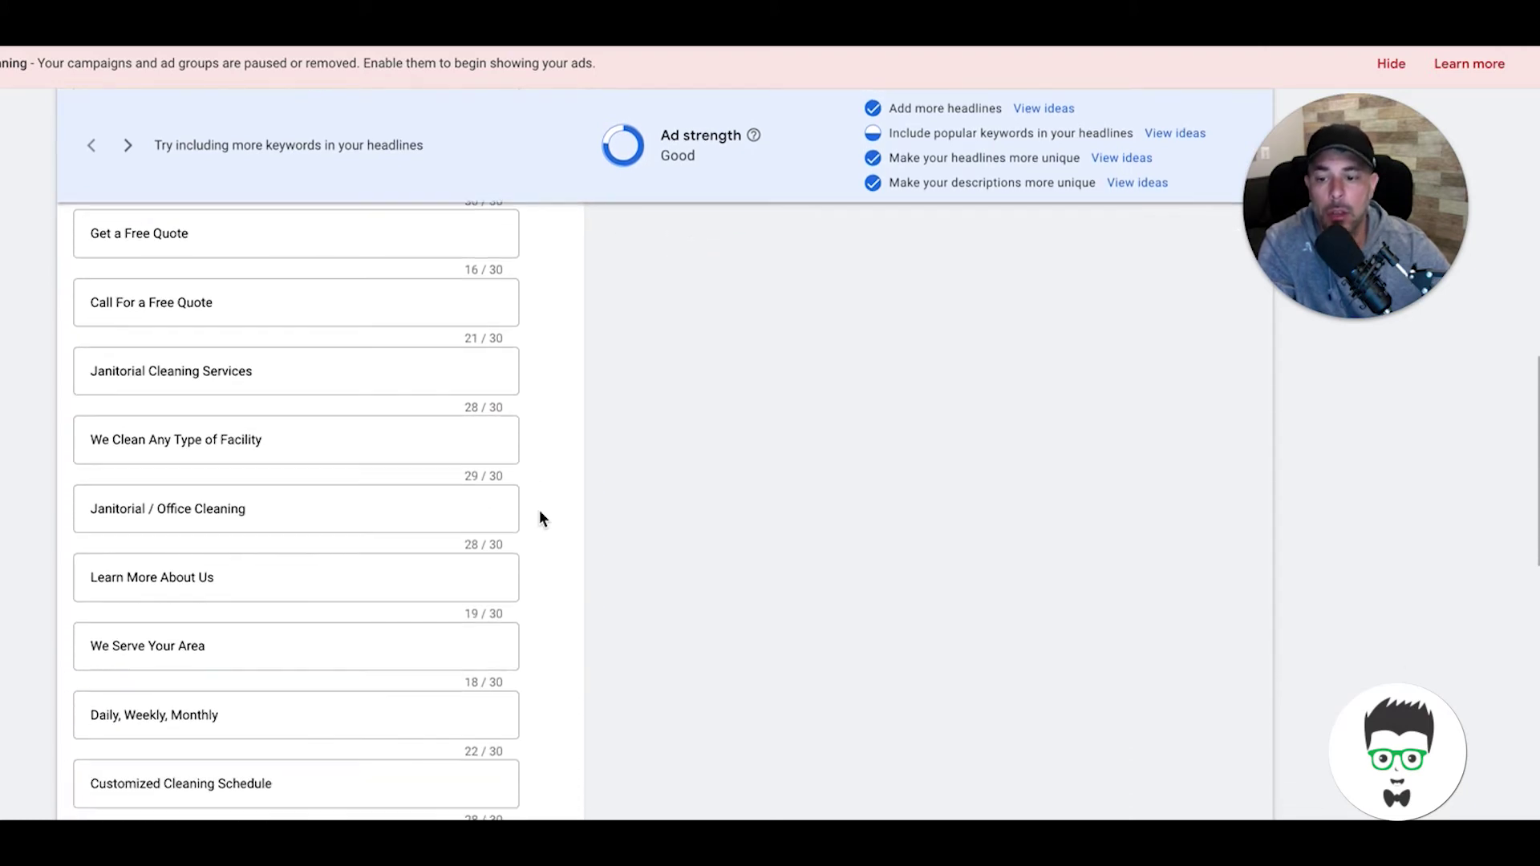
{"action": "scroll", "coordinate": [540, 519], "scroll_direction": "down", "scroll_amount": 1}
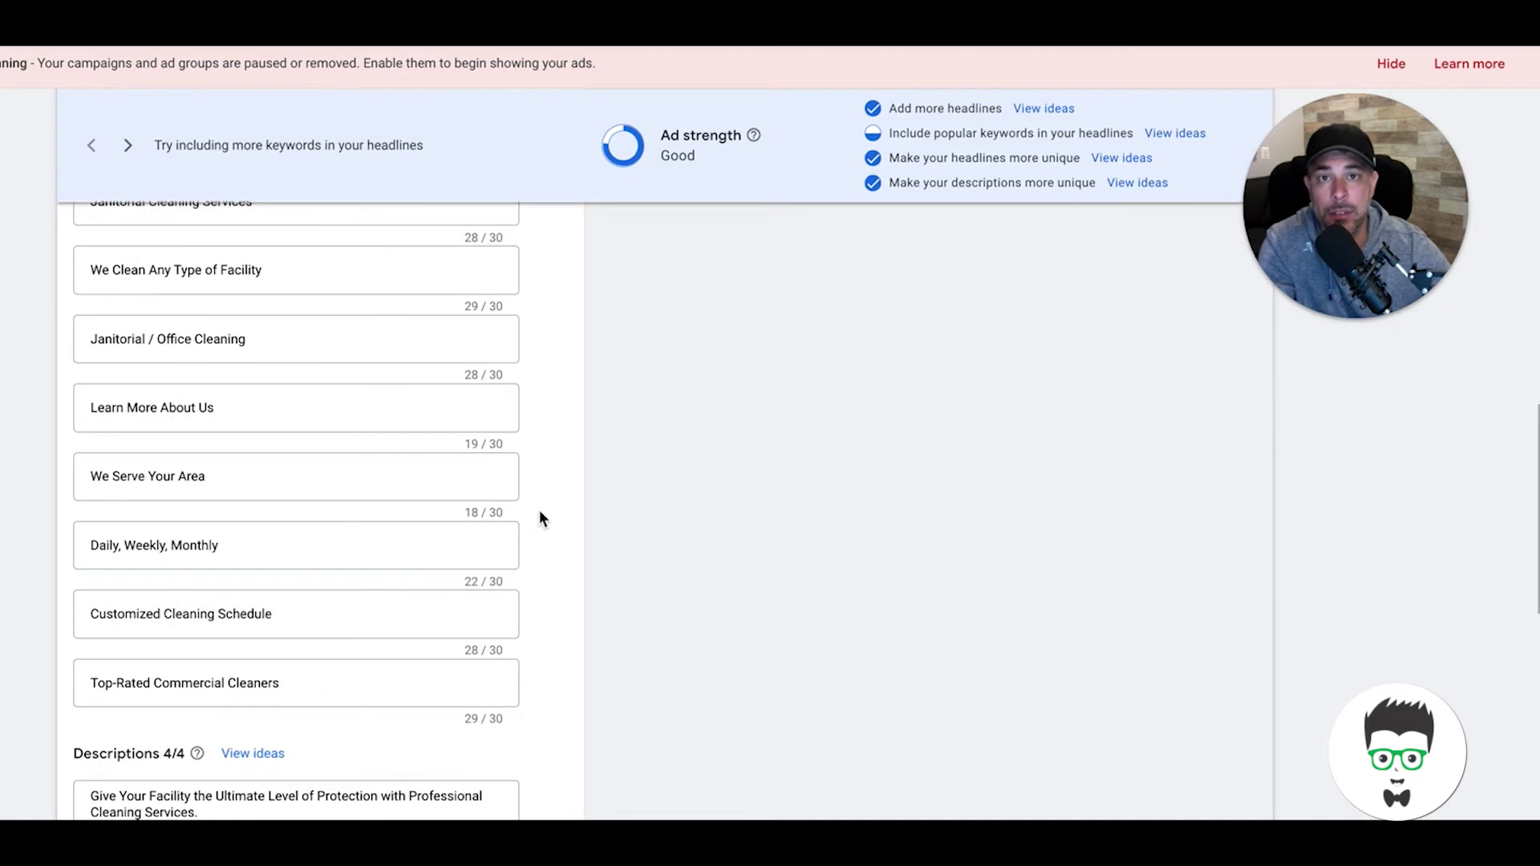
{"action": "scroll", "coordinate": [539, 515], "scroll_direction": "down", "scroll_amount": 1}
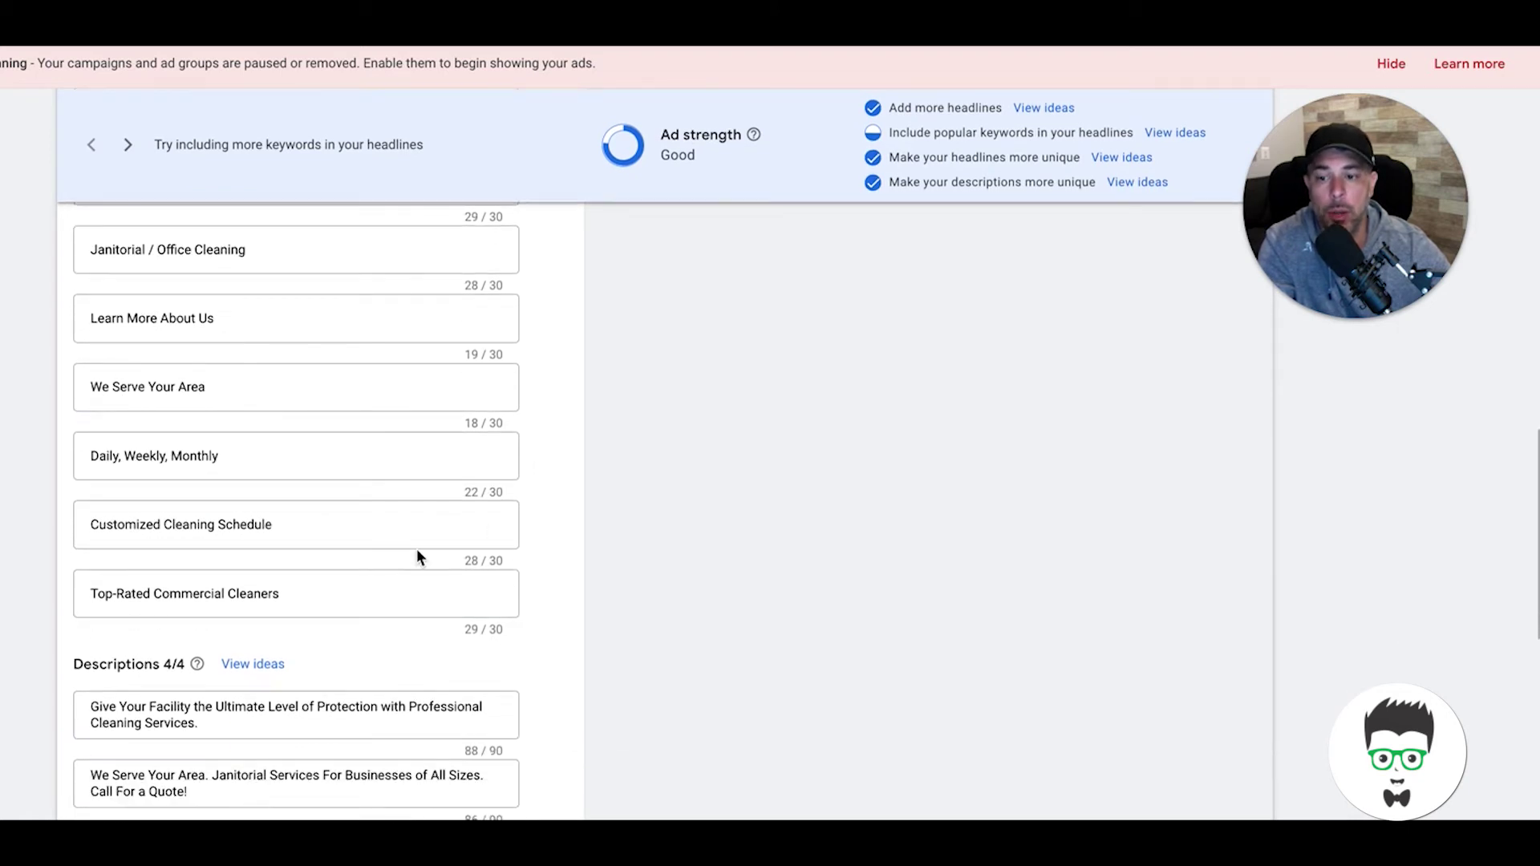
{"action": "scroll", "coordinate": [383, 607], "scroll_direction": "down", "scroll_amount": 2}
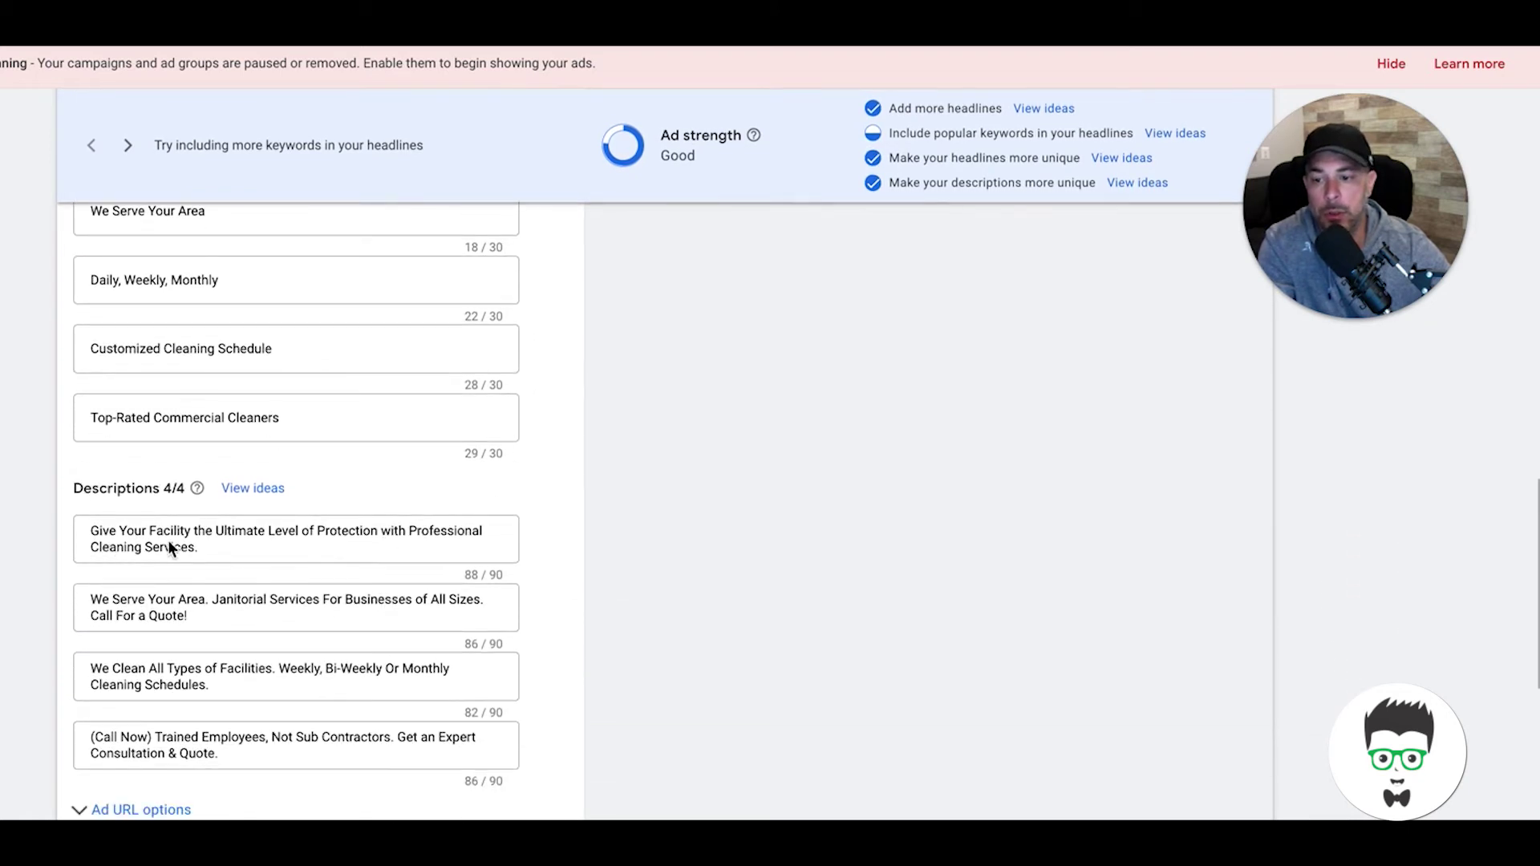
{"action": "scroll", "coordinate": [449, 478], "scroll_direction": "up", "scroll_amount": 15}
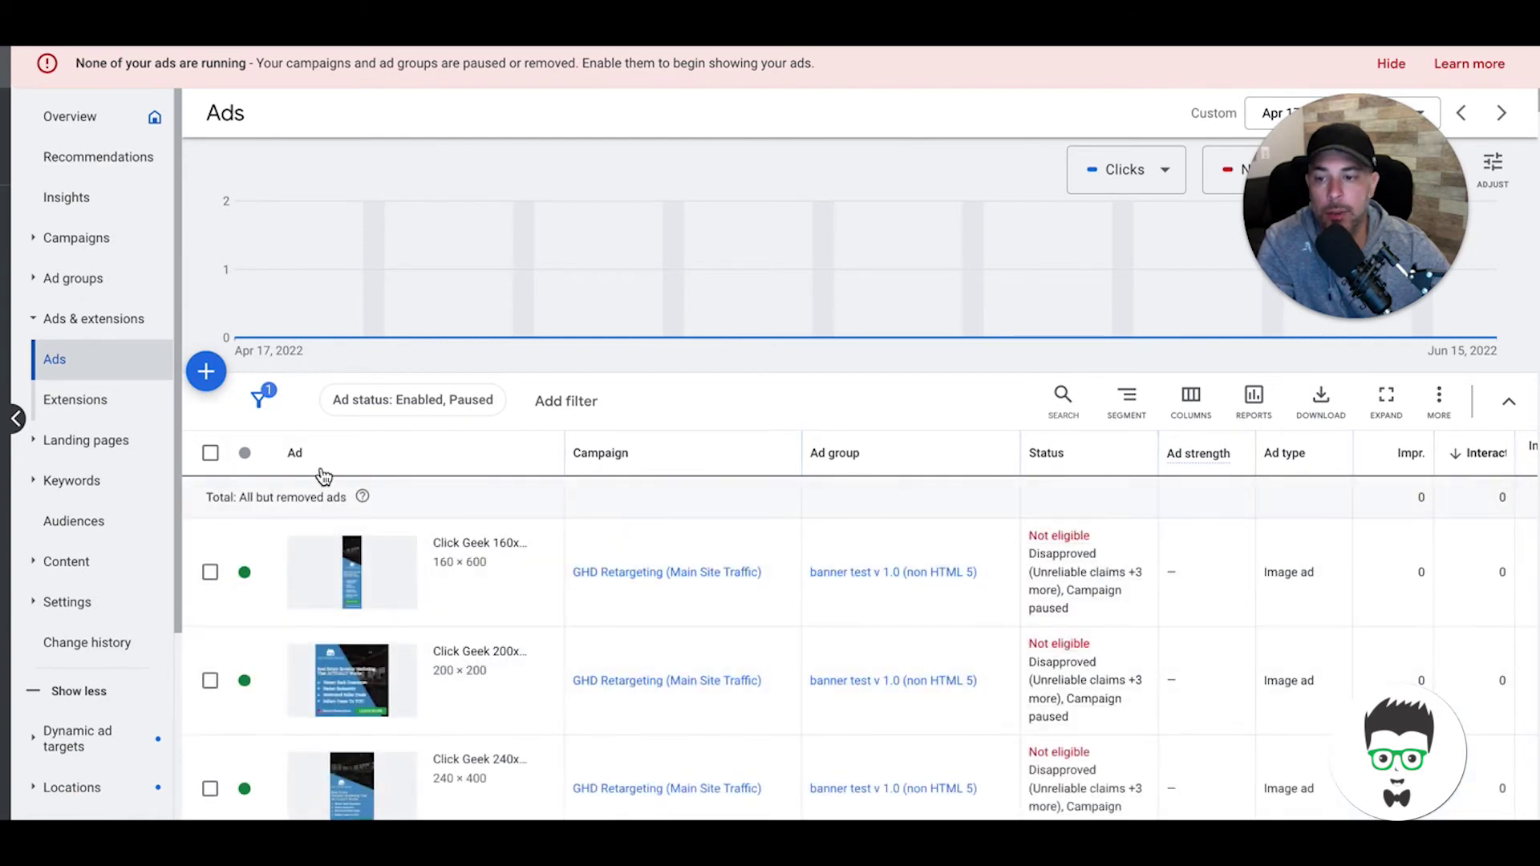
Go to the ads of the commercial cleaning ad group in Commercial Cleaning (CLONE)
{"action": "left_click", "coordinate": [80, 238]}
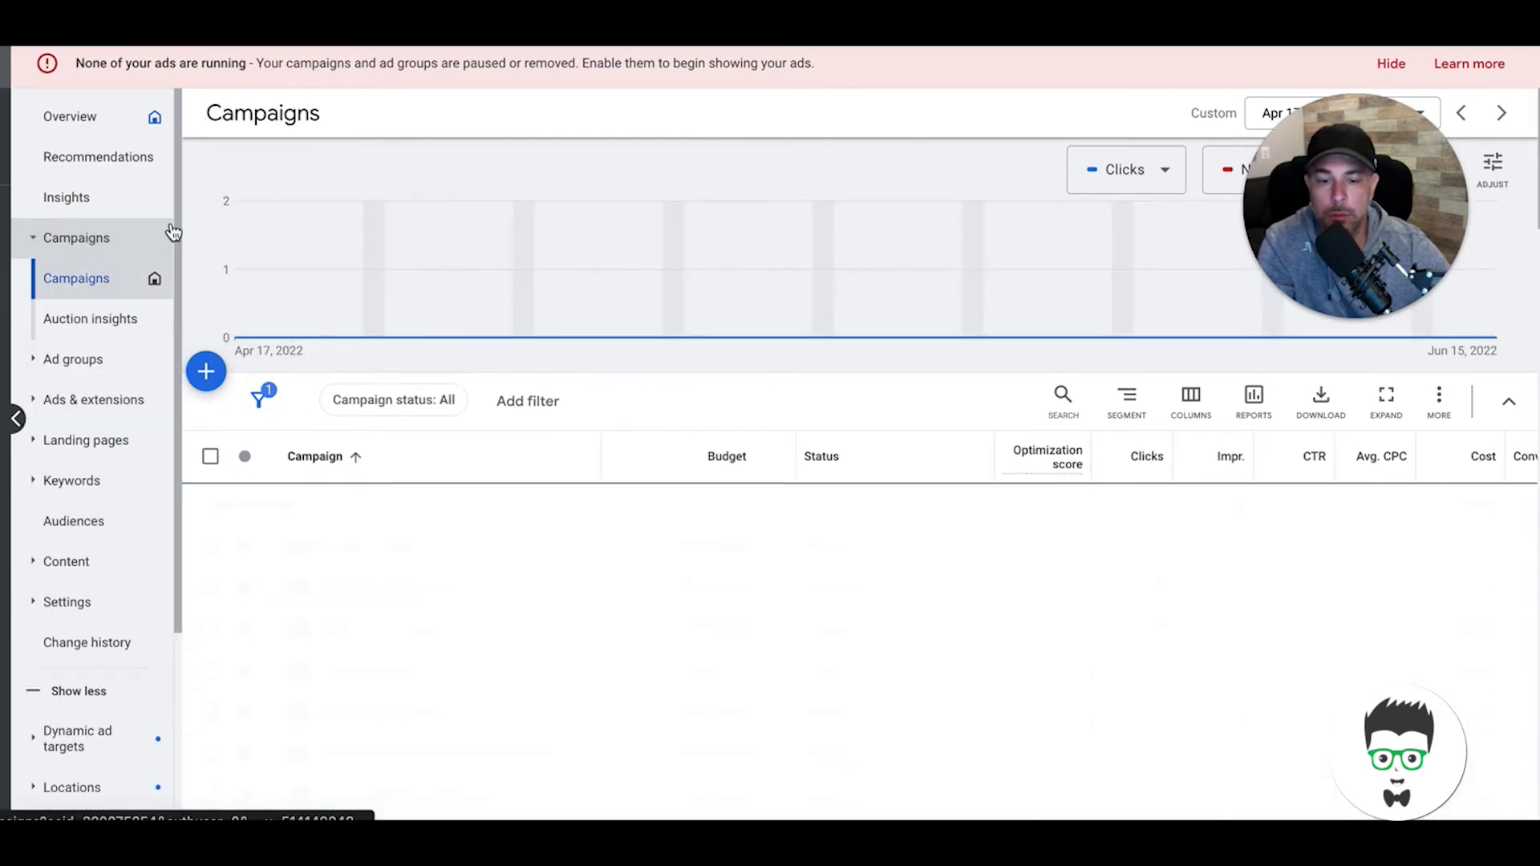
{"action": "scroll", "coordinate": [512, 709], "scroll_direction": "down", "scroll_amount": 1}
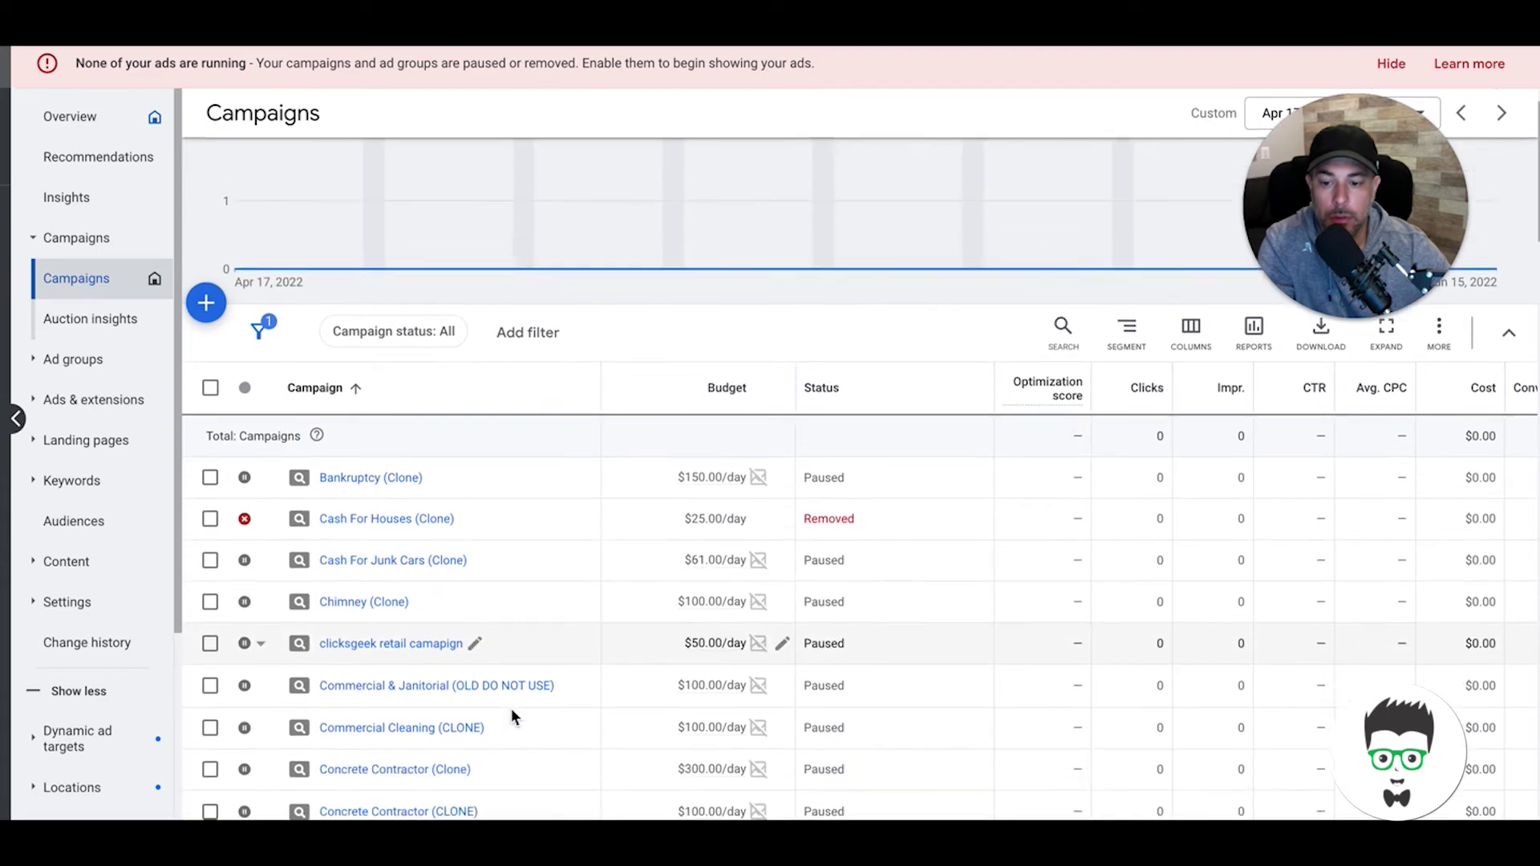
{"action": "scroll", "coordinate": [512, 709], "scroll_direction": "down", "scroll_amount": 1}
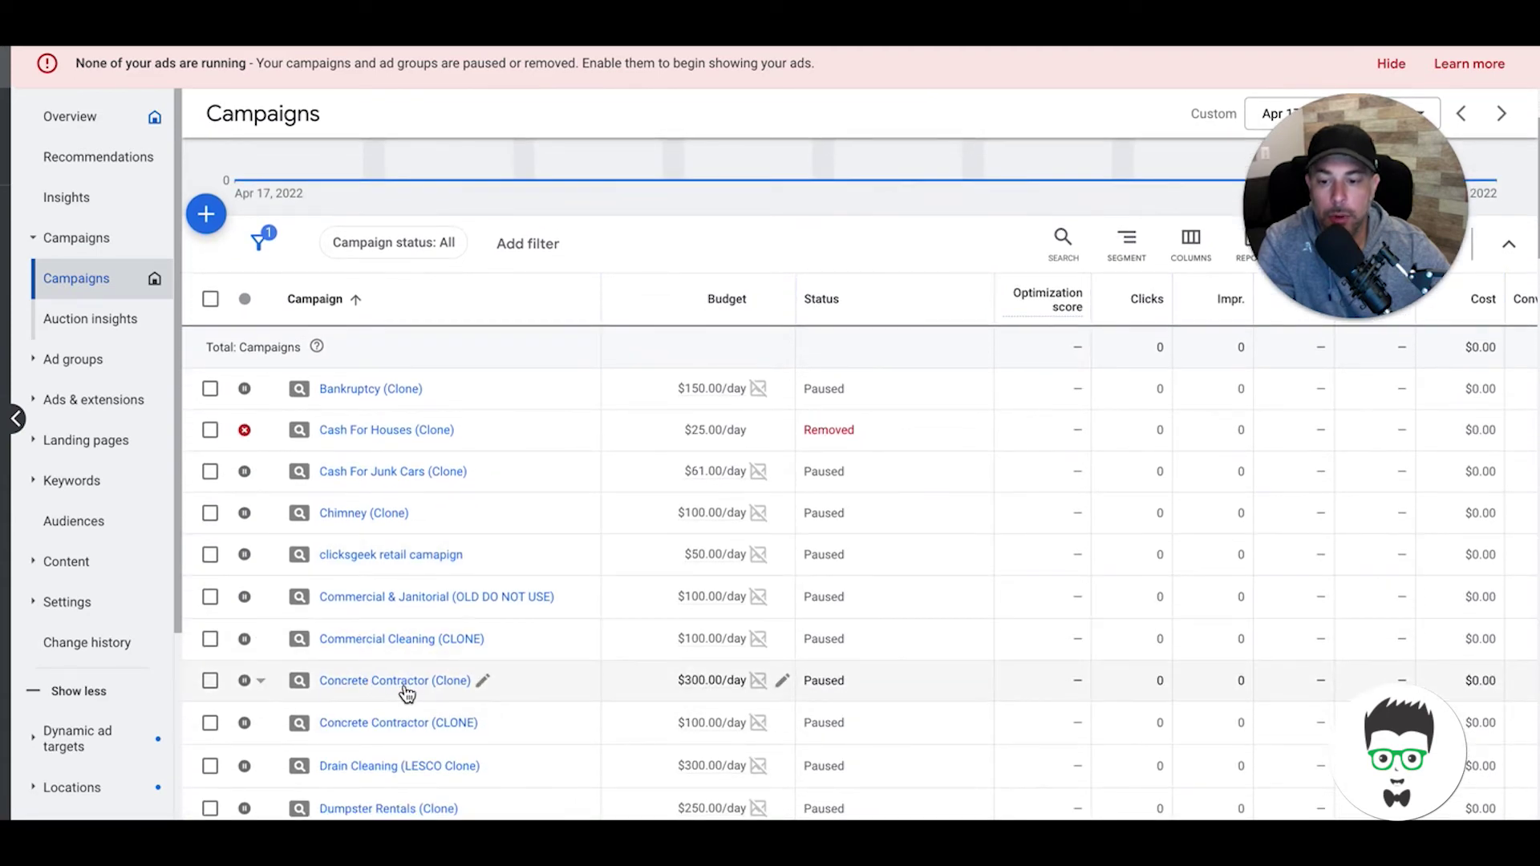
{"action": "left_click", "coordinate": [371, 642]}
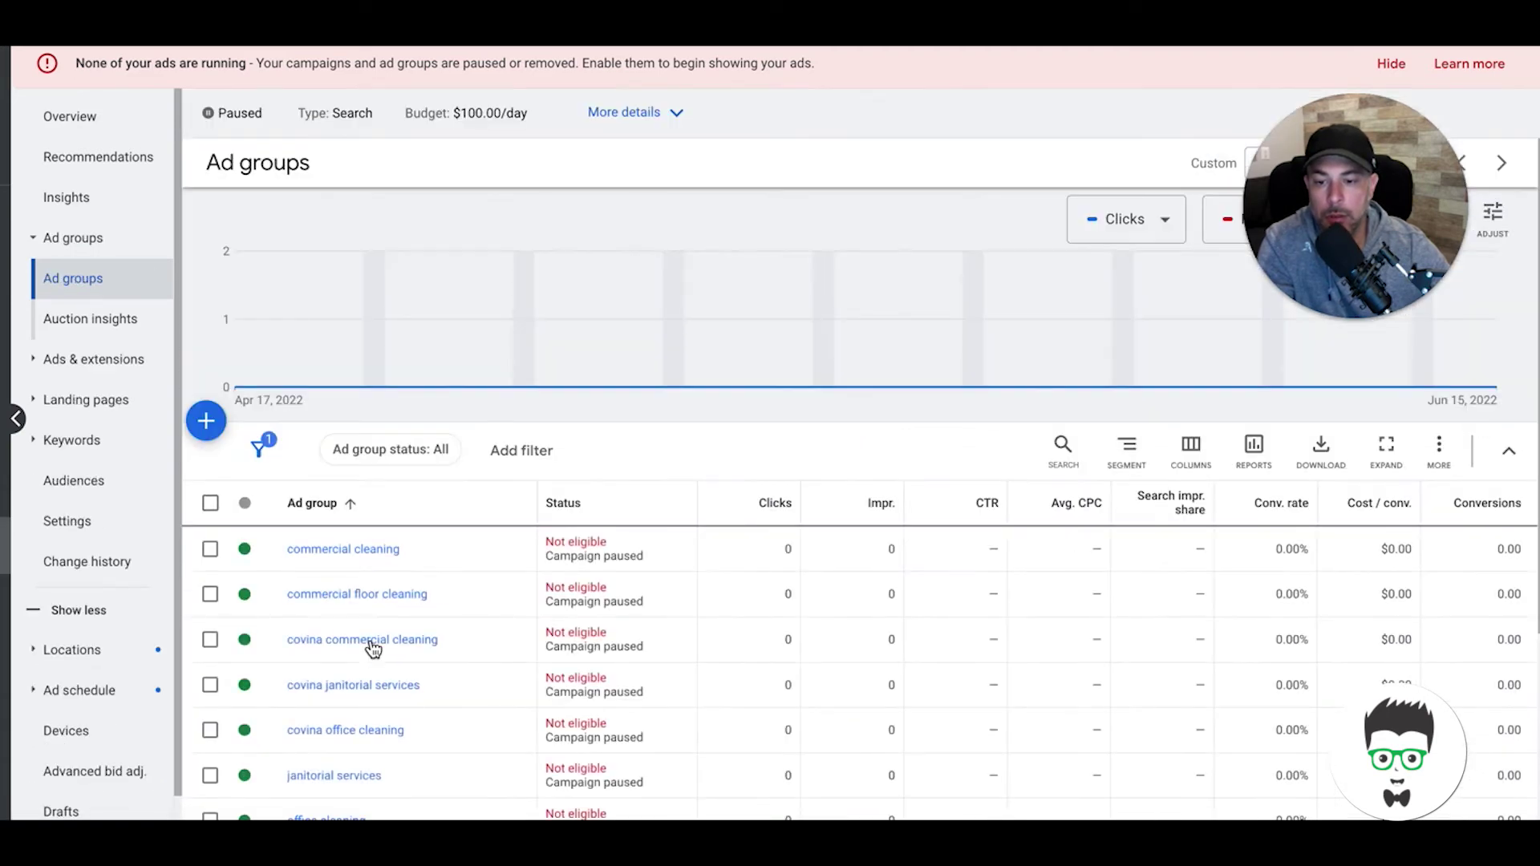
{"action": "left_click", "coordinate": [304, 554]}
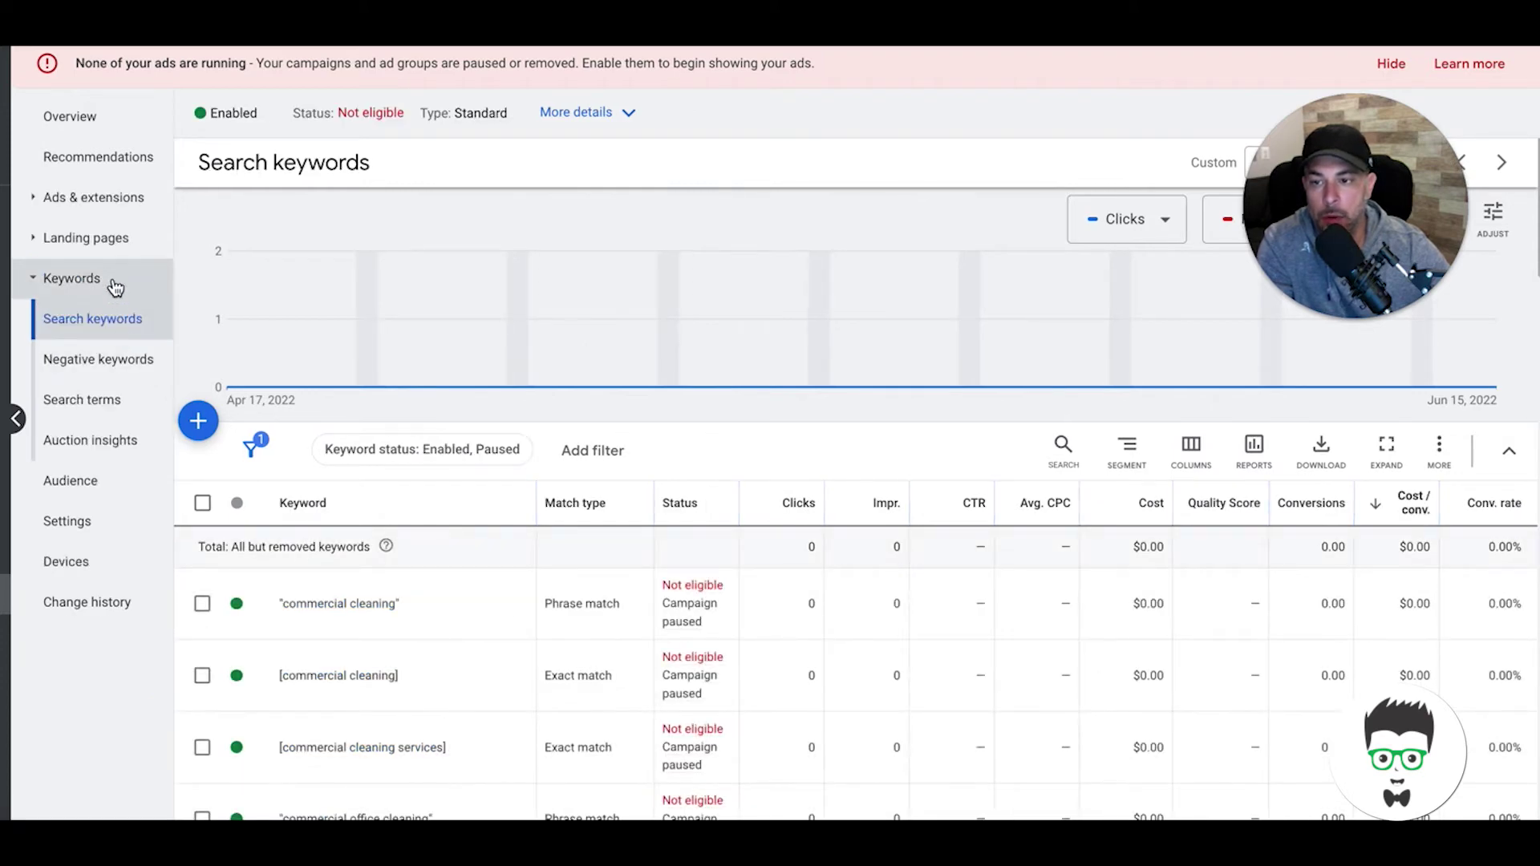
{"action": "left_click", "coordinate": [87, 212]}
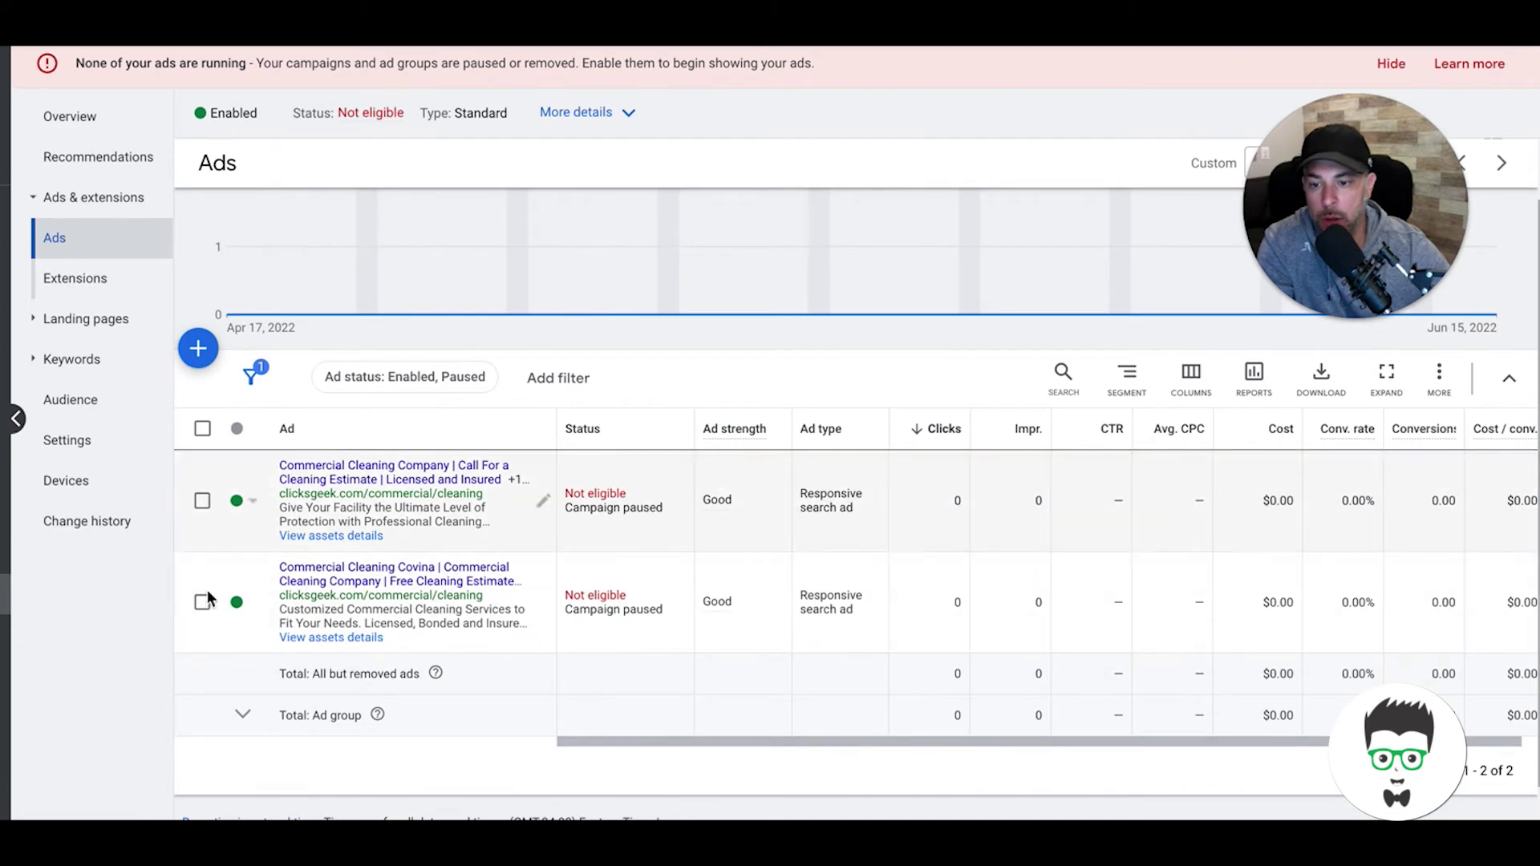
Select both responsive search ads and copy them with Edit > Copy
{"action": "left_click", "coordinate": [203, 434]}
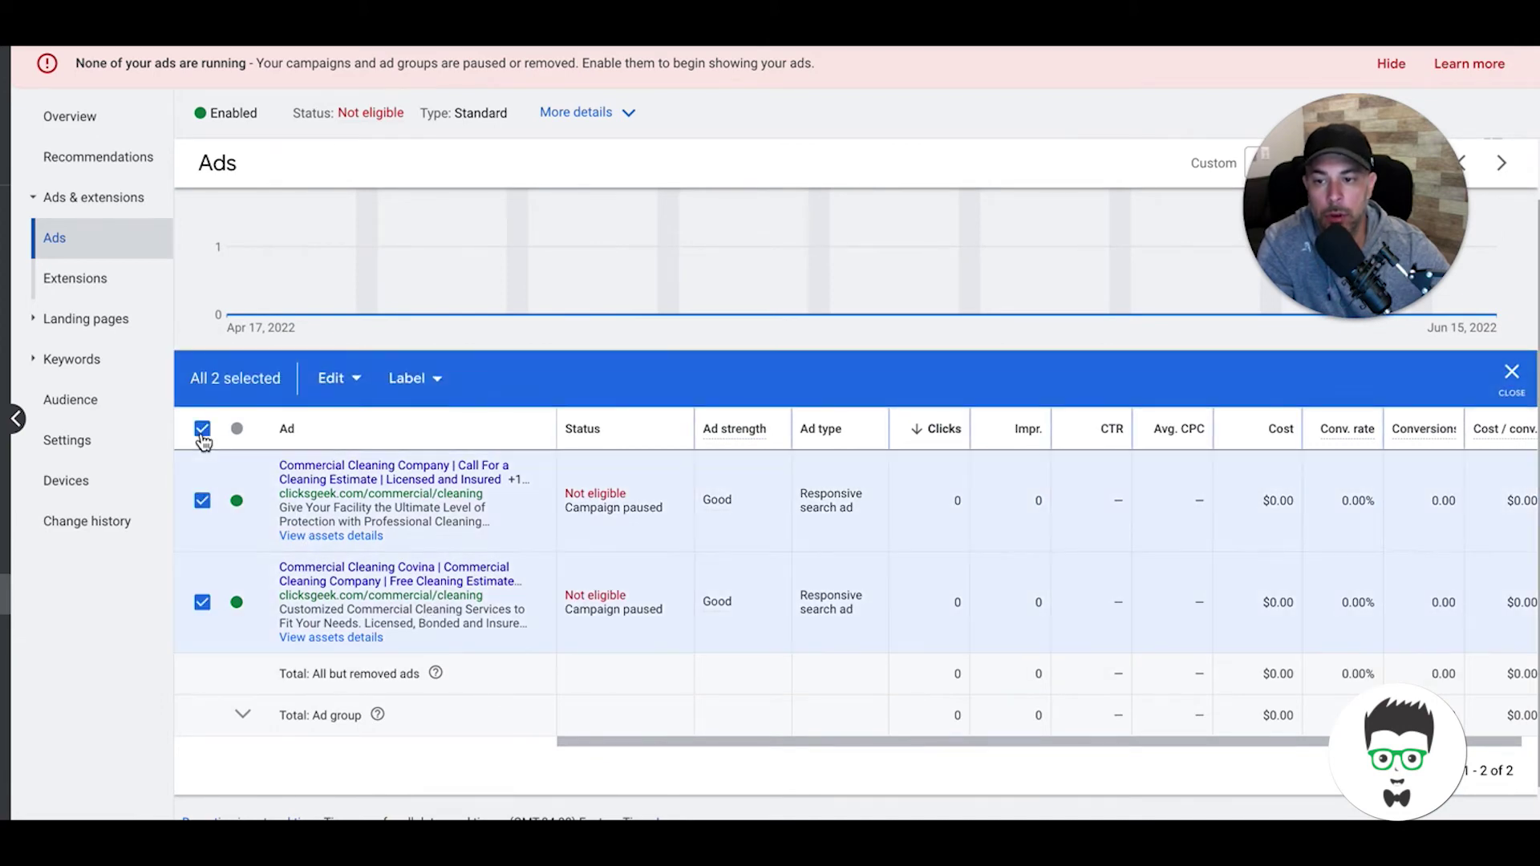
{"action": "left_click", "coordinate": [334, 385]}
{"action": "left_click", "coordinate": [155, 128]}
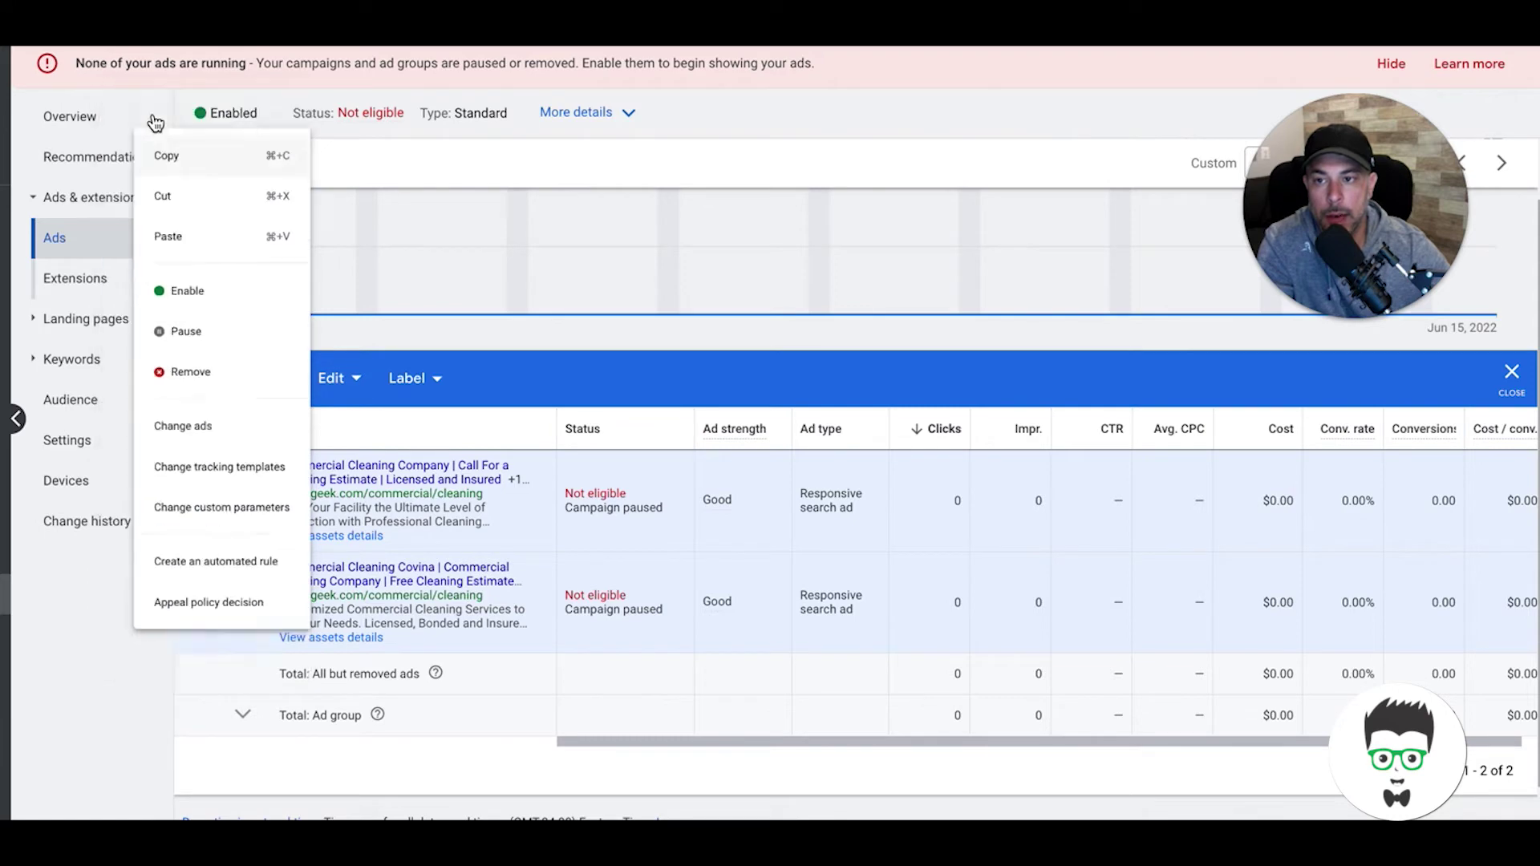
{"action": "left_click", "coordinate": [203, 431]}
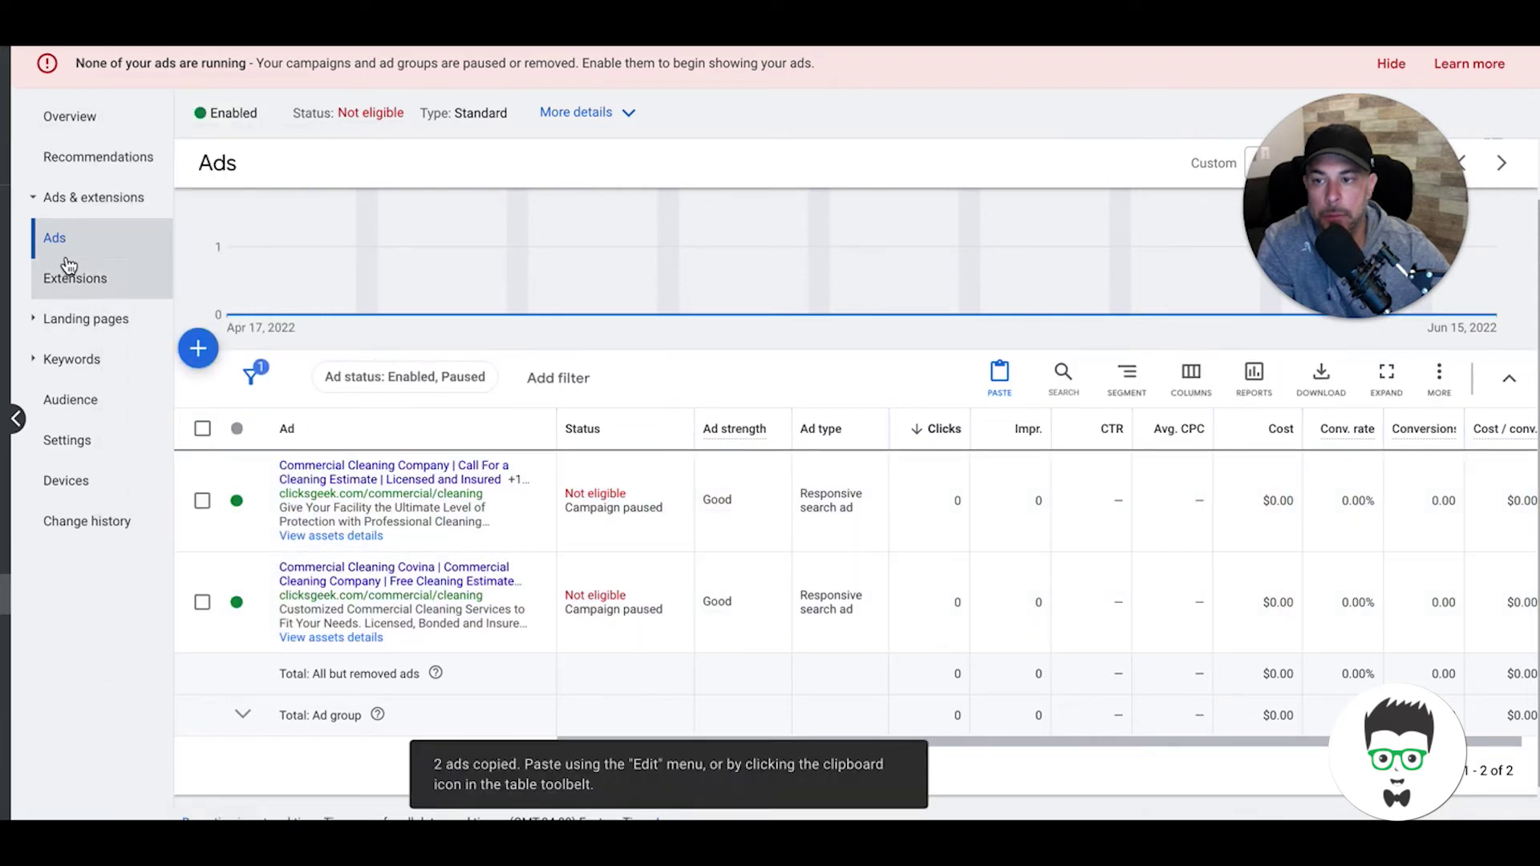
{"action": "left_click", "coordinate": [7, 545]}
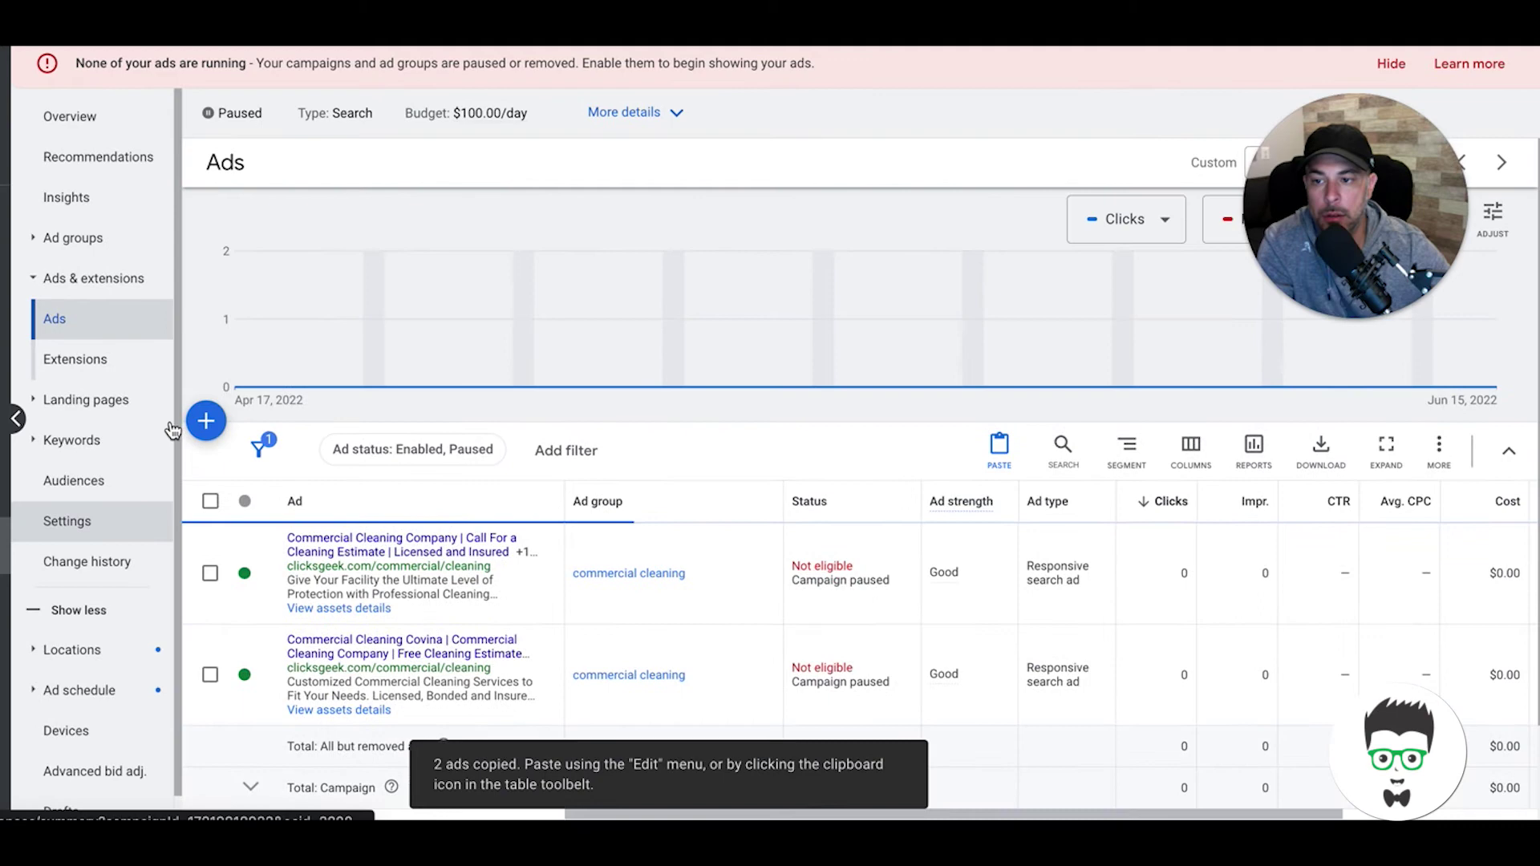
Open the ads list of the commercial floor cleaning ad group
{"action": "left_click", "coordinate": [78, 239]}
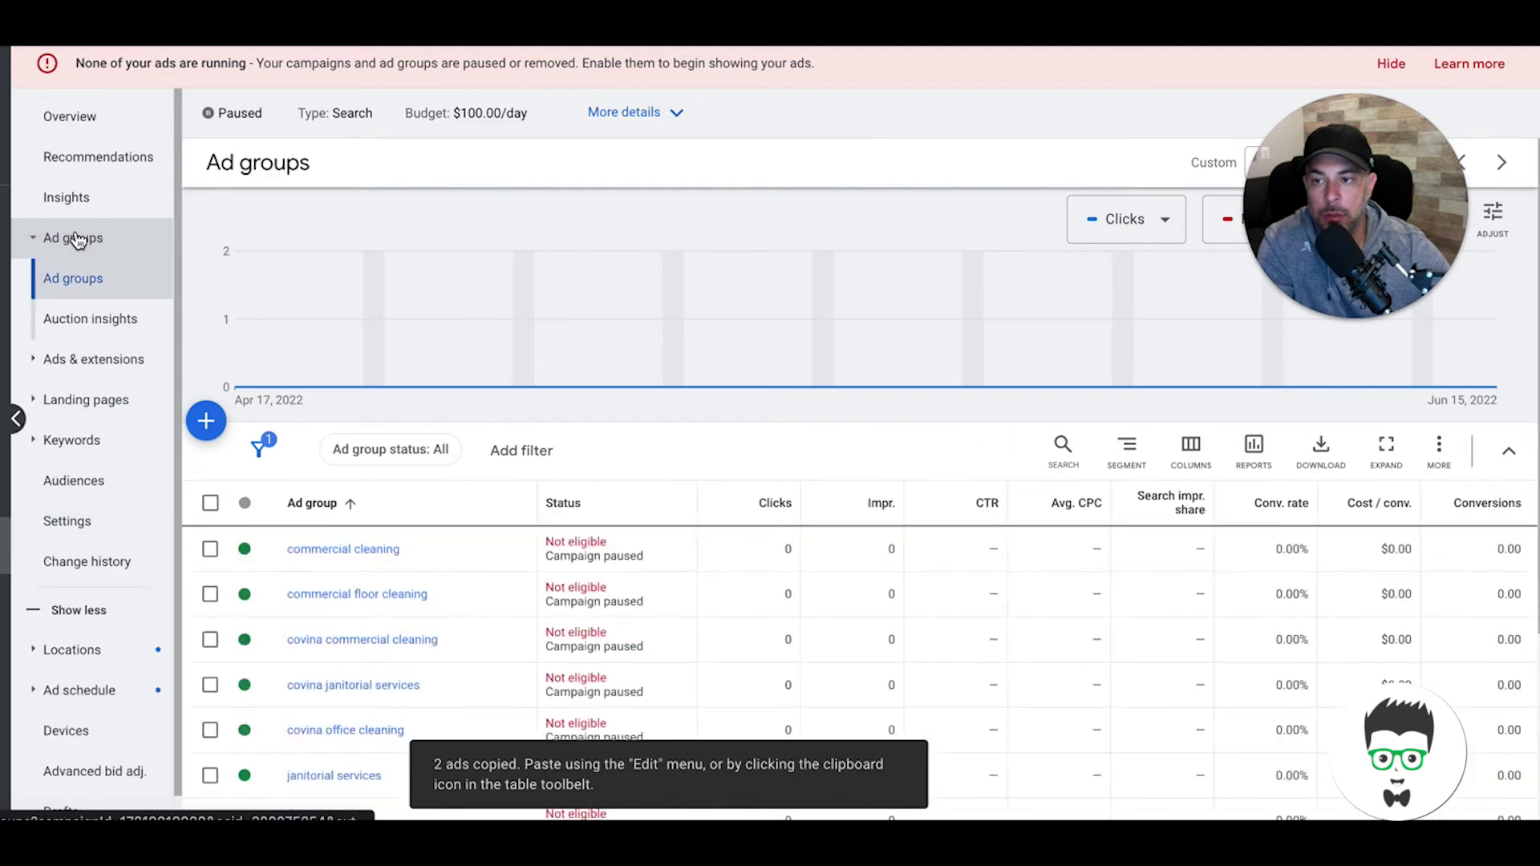
{"action": "scroll", "coordinate": [425, 561], "scroll_direction": "down", "scroll_amount": 2}
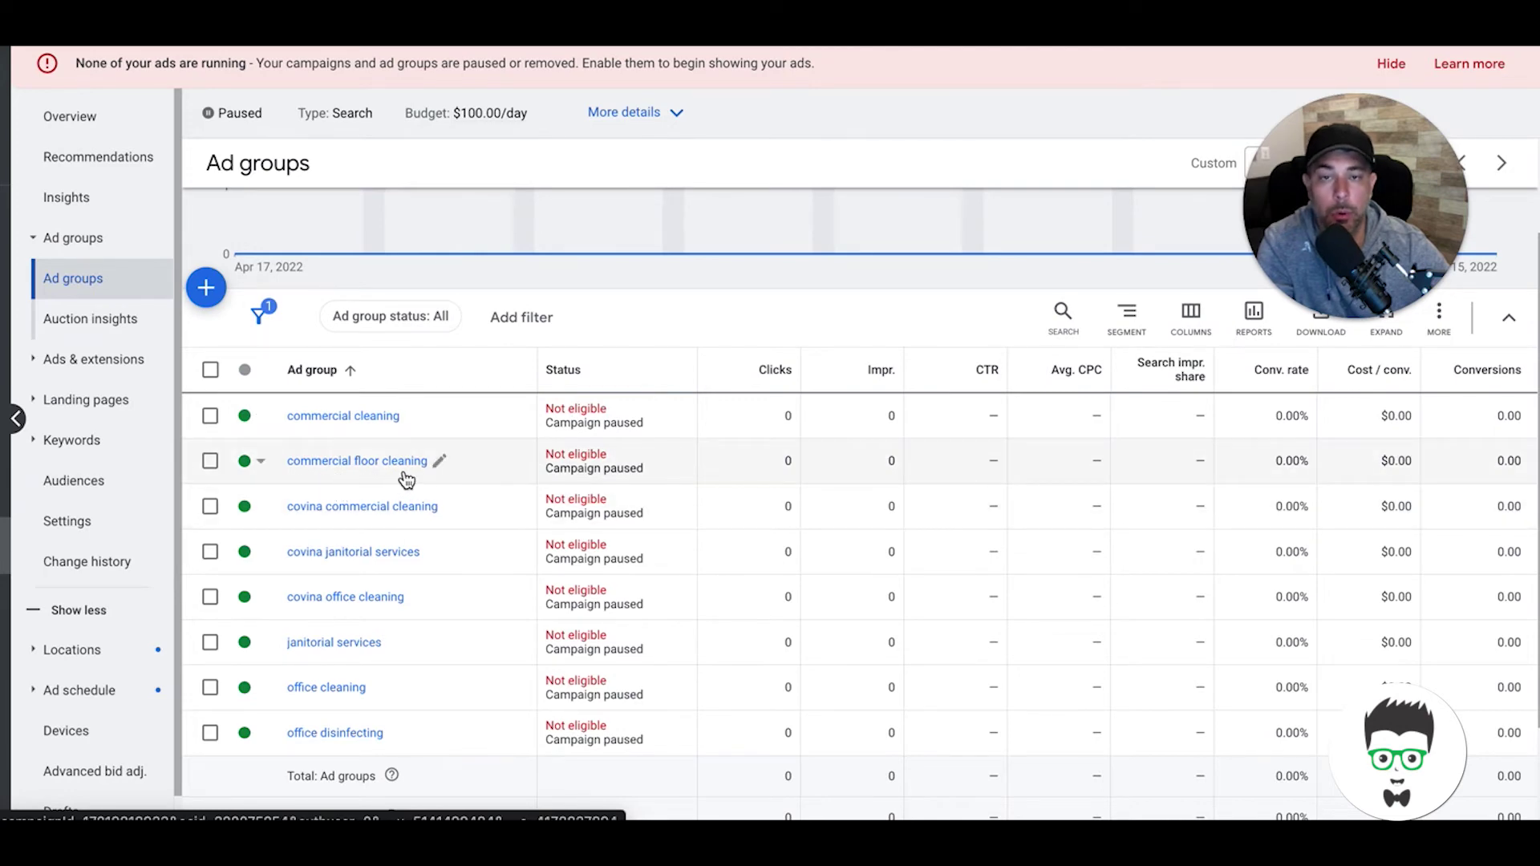
{"action": "left_click", "coordinate": [388, 472]}
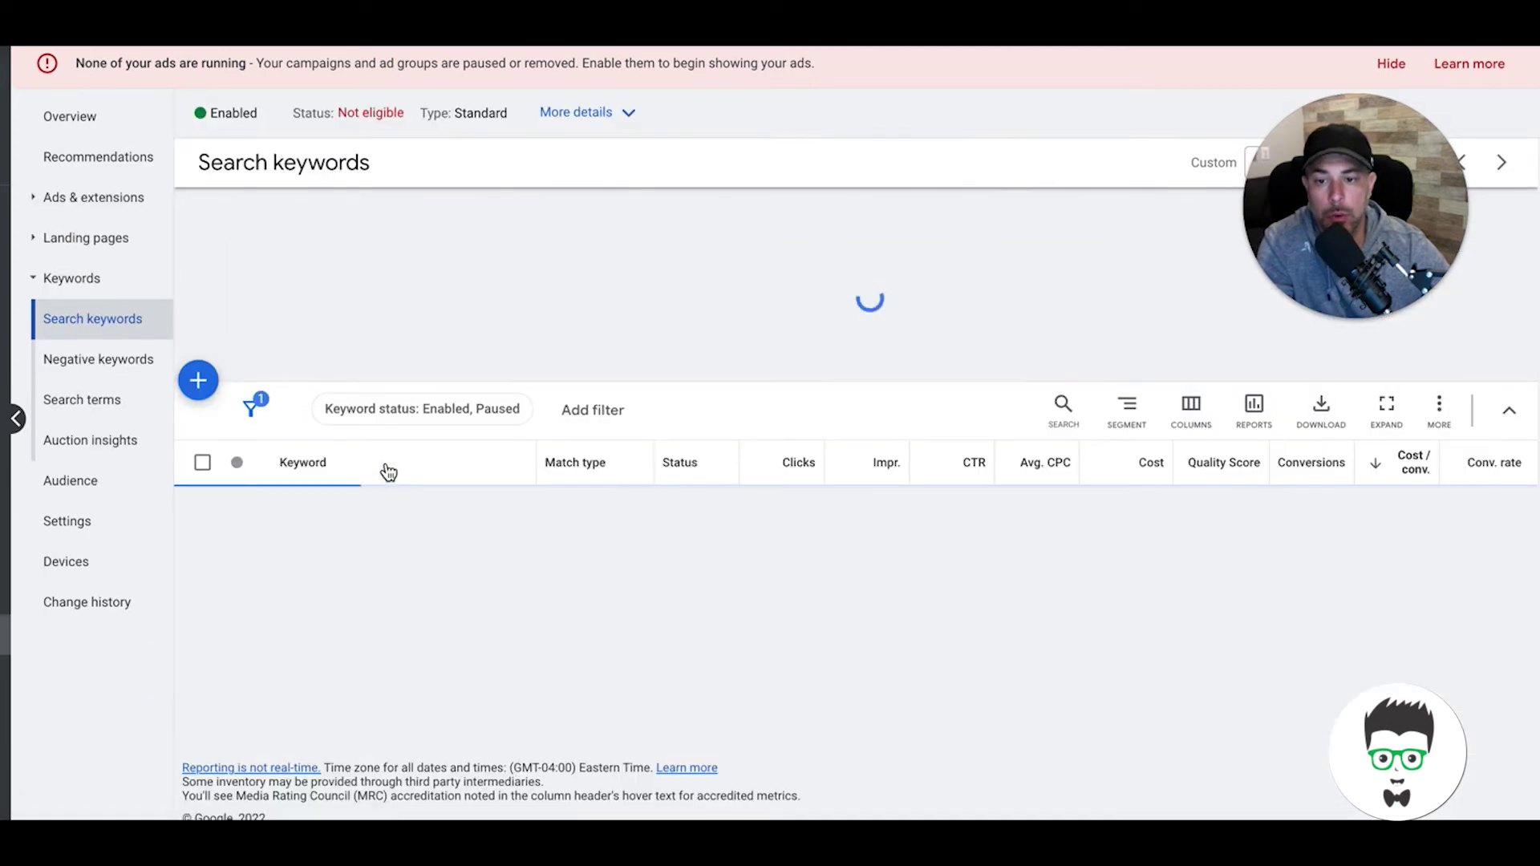
{"action": "left_click", "coordinate": [75, 201]}
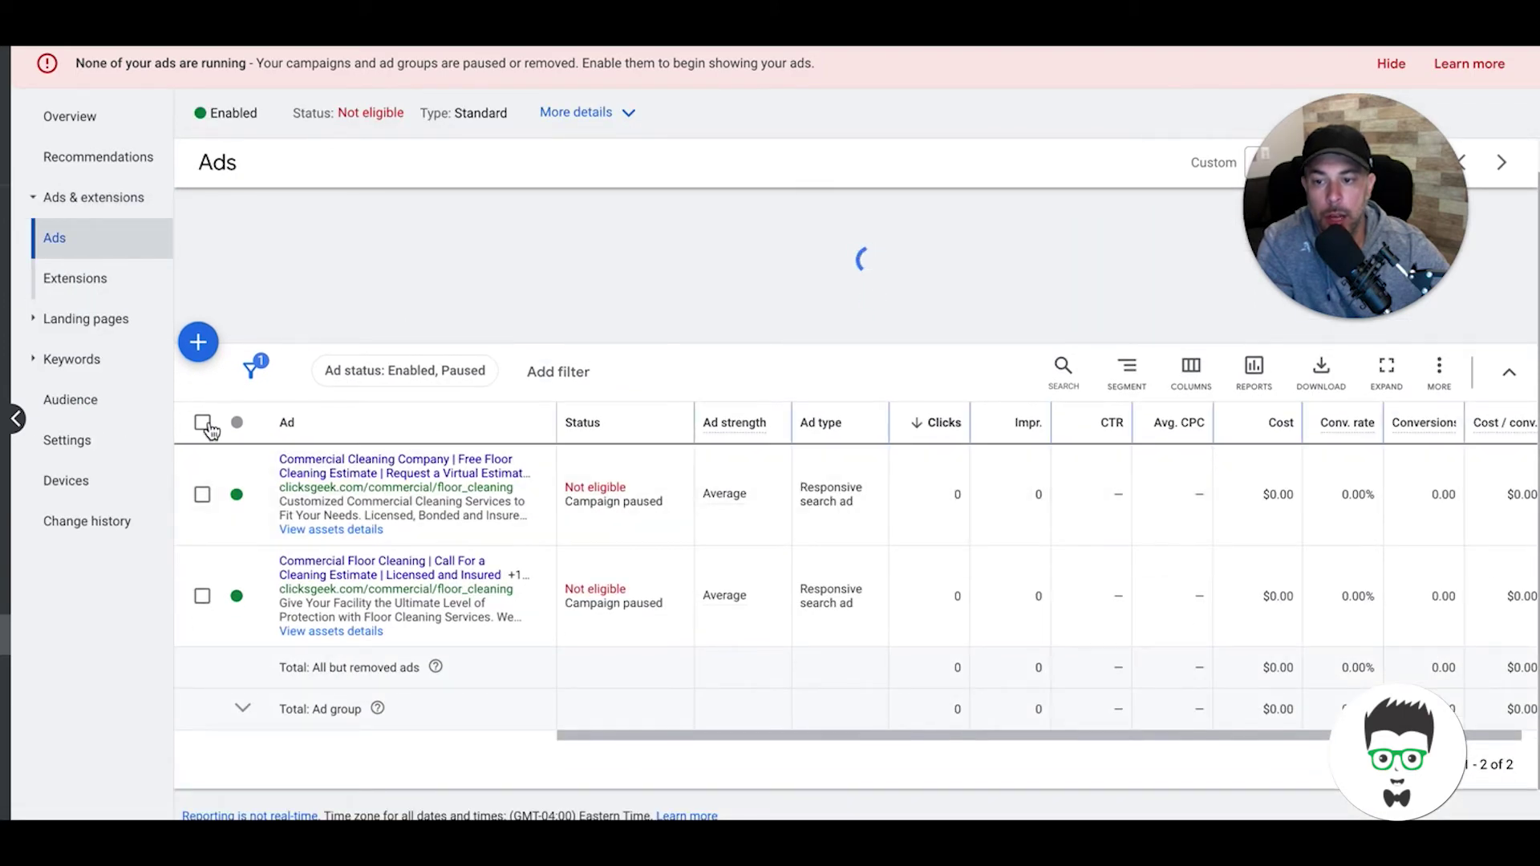
Paste the two copied ads into this ad group with Edit > Paste
{"action": "left_click", "coordinate": [202, 422]}
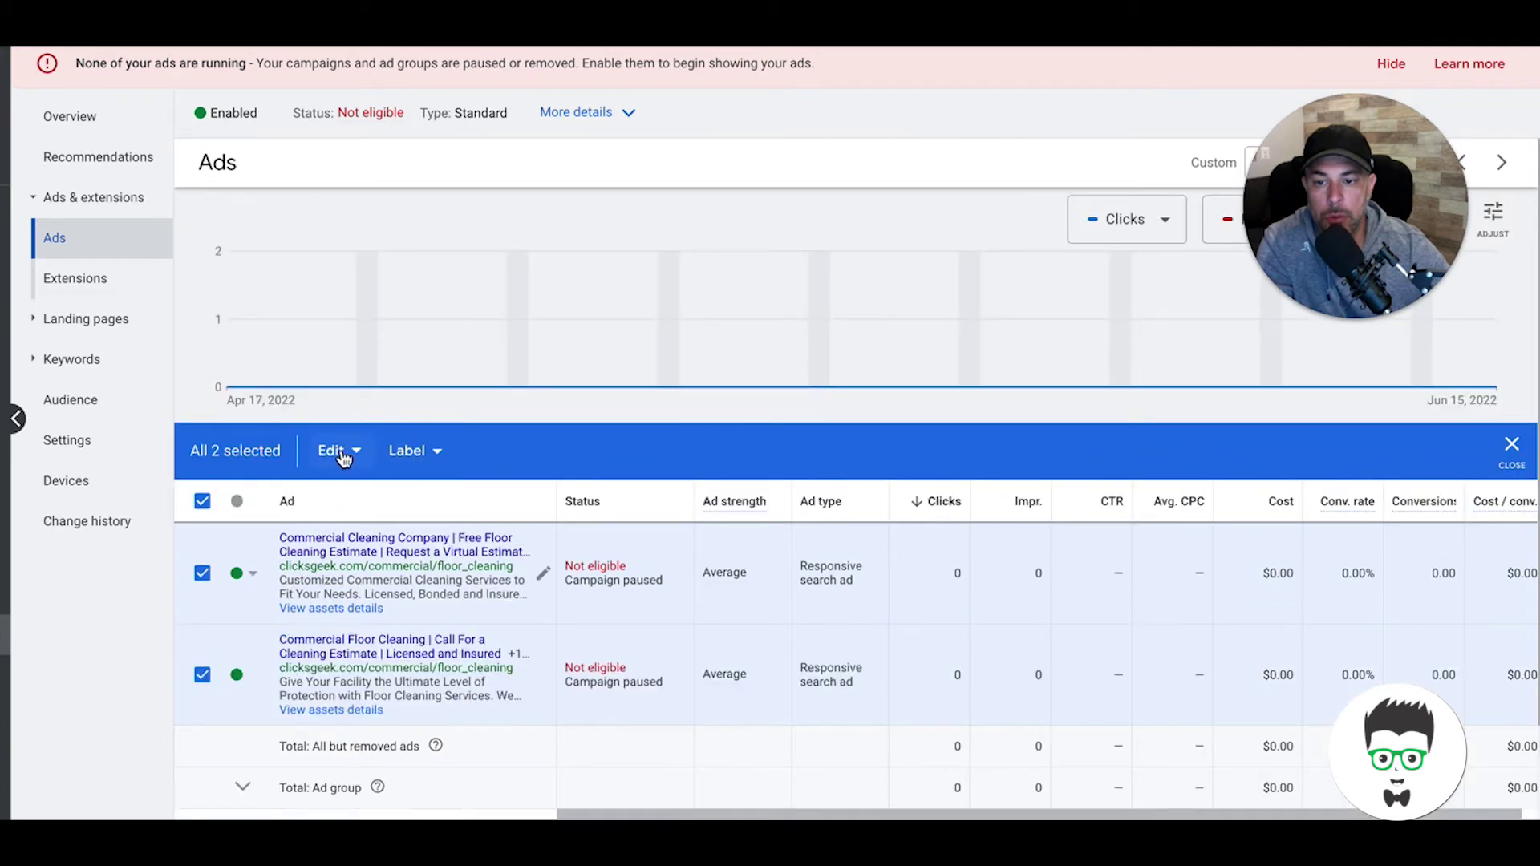
{"action": "left_click", "coordinate": [335, 450]}
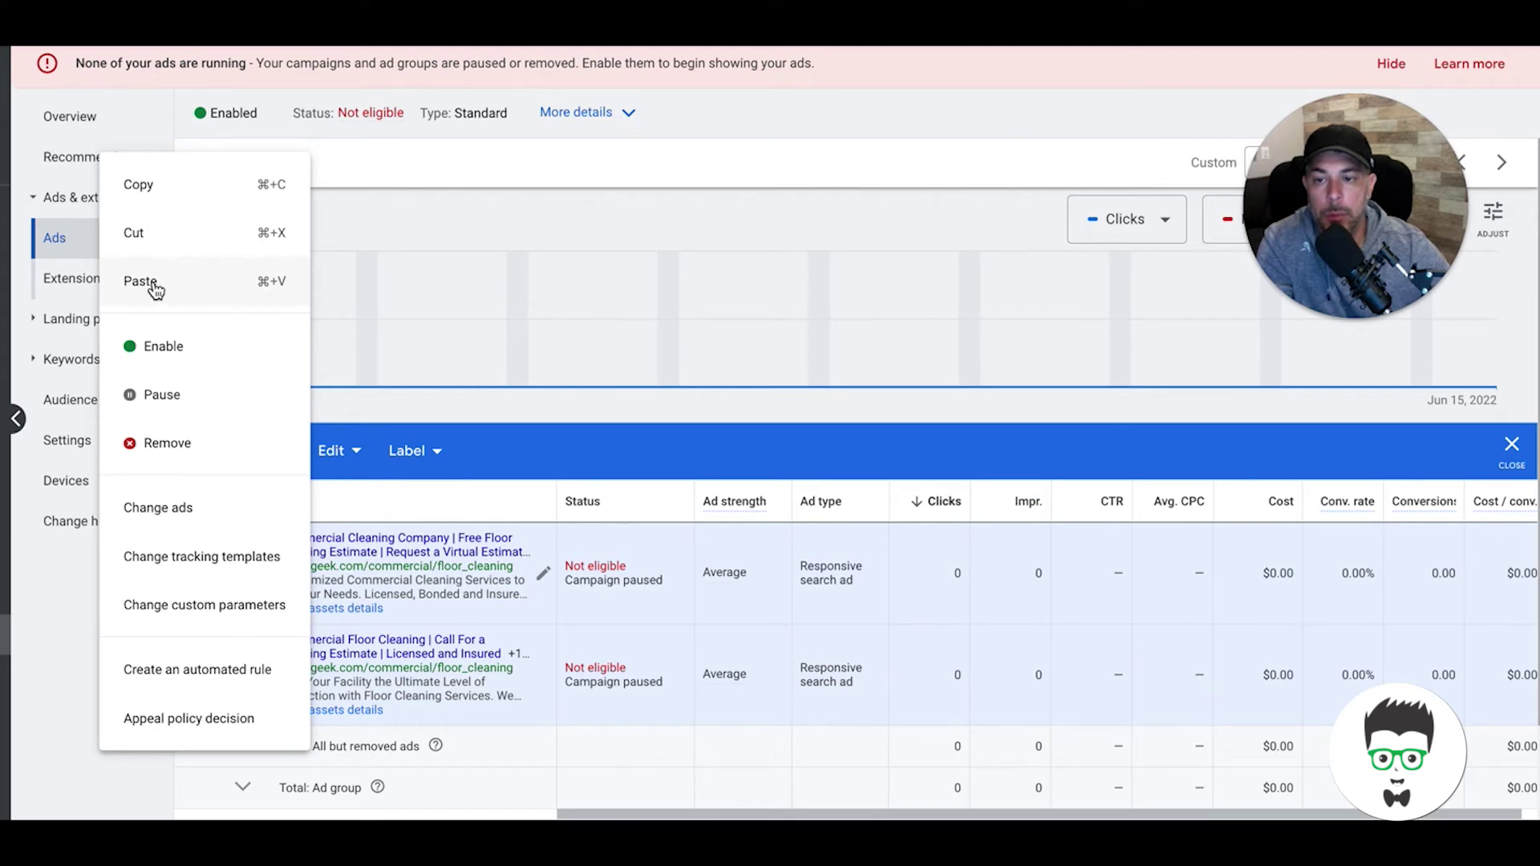
{"action": "left_click", "coordinate": [484, 503]}
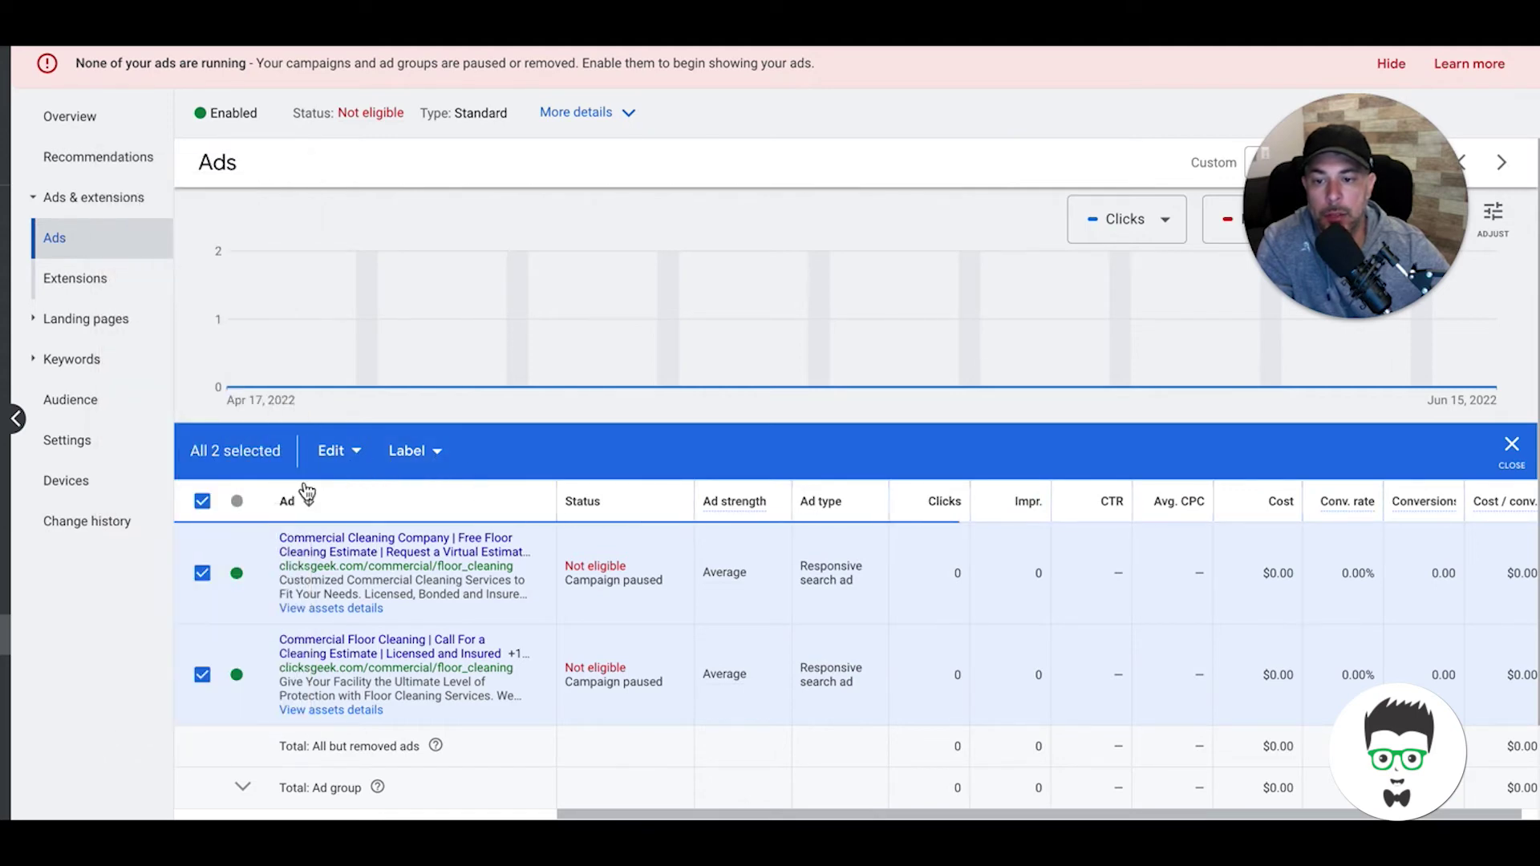
{"action": "left_click", "coordinate": [202, 501]}
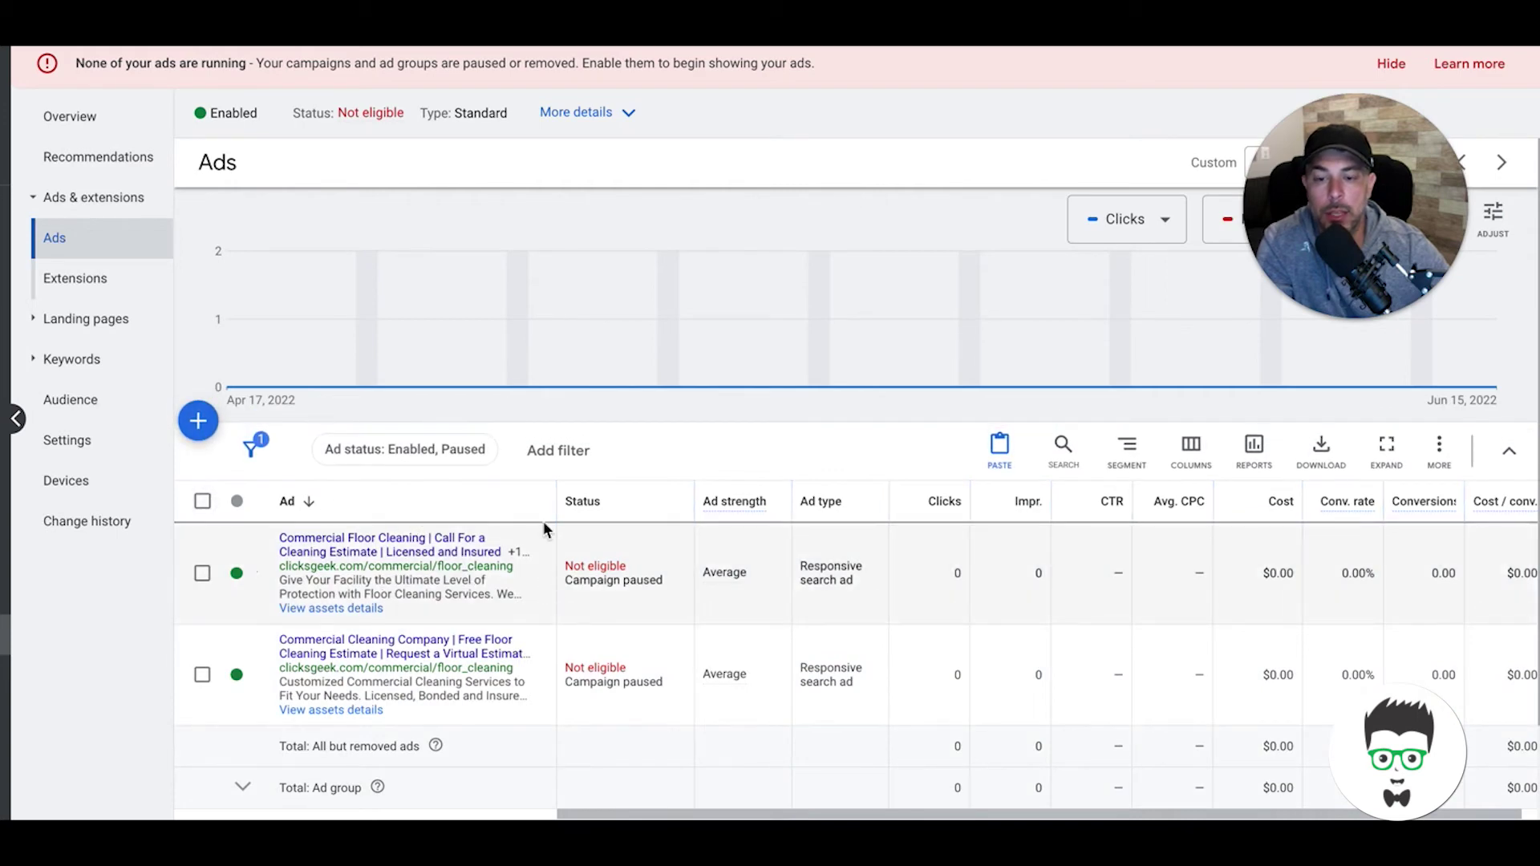
Open the Commercial Floor Cleaning ad and review its commercial/floor cleaning path and 15 headlines
{"action": "left_click", "coordinate": [546, 574]}
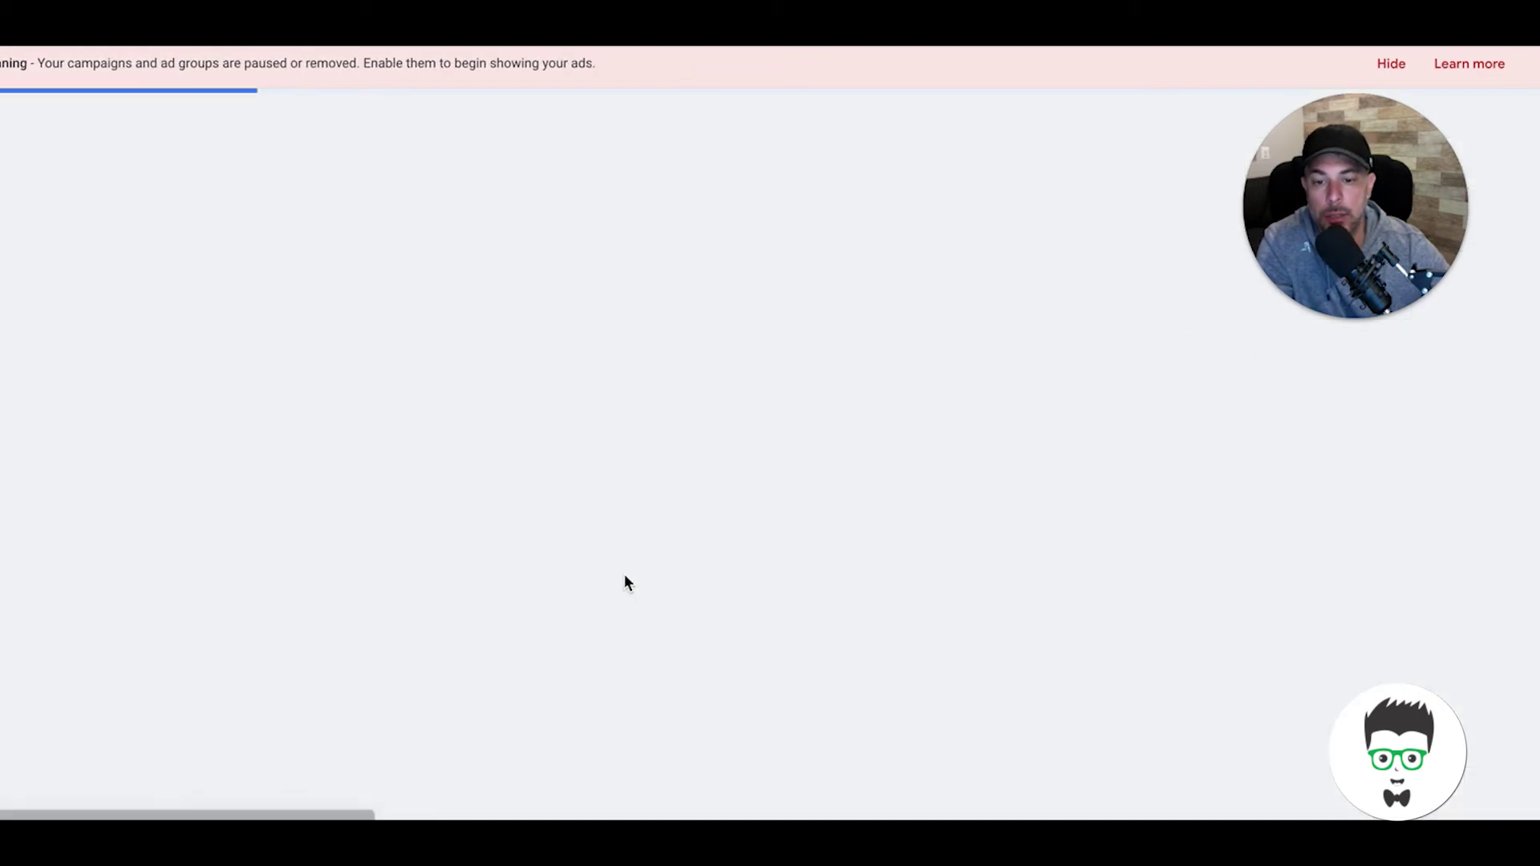
{"action": "scroll", "coordinate": [350, 463], "scroll_direction": "down", "scroll_amount": 1}
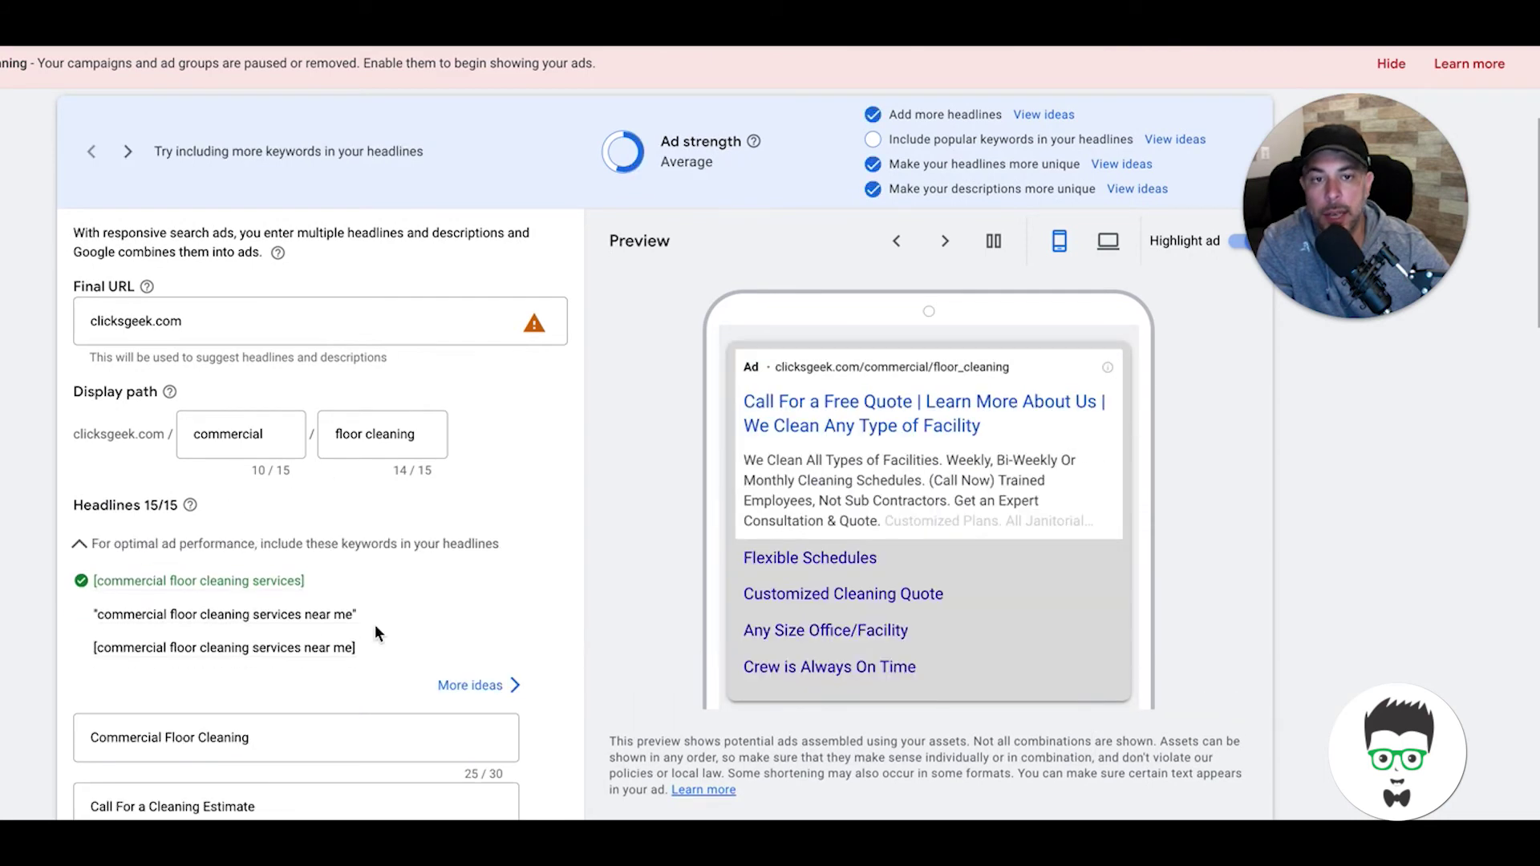
{"action": "scroll", "coordinate": [455, 486], "scroll_direction": "down", "scroll_amount": 10}
{"action": "scroll", "coordinate": [300, 481], "scroll_direction": "up", "scroll_amount": 15}
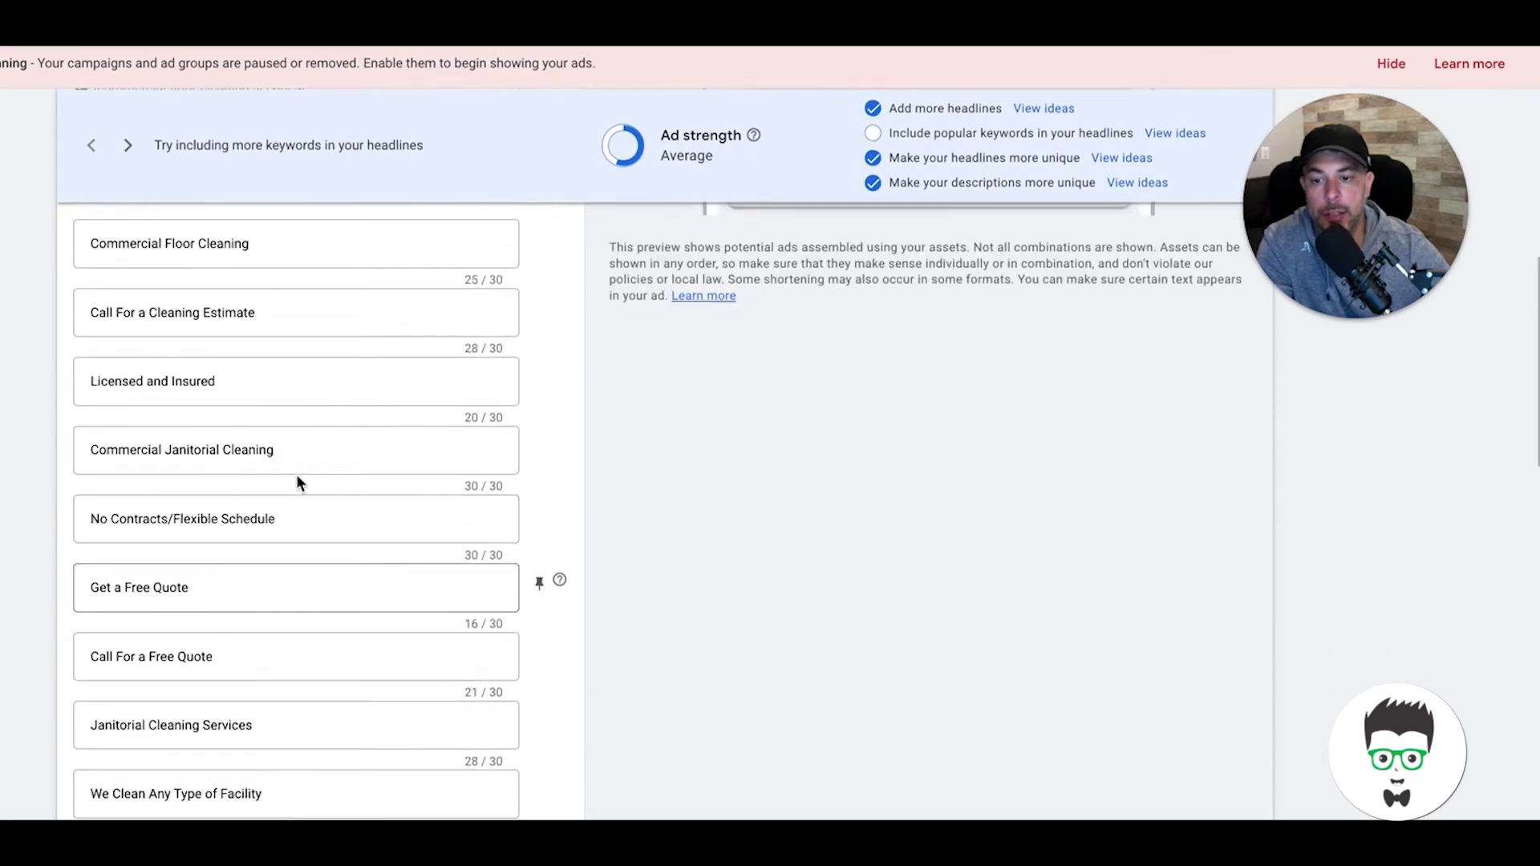
{"action": "mouse_move", "coordinate": [221, 735]}
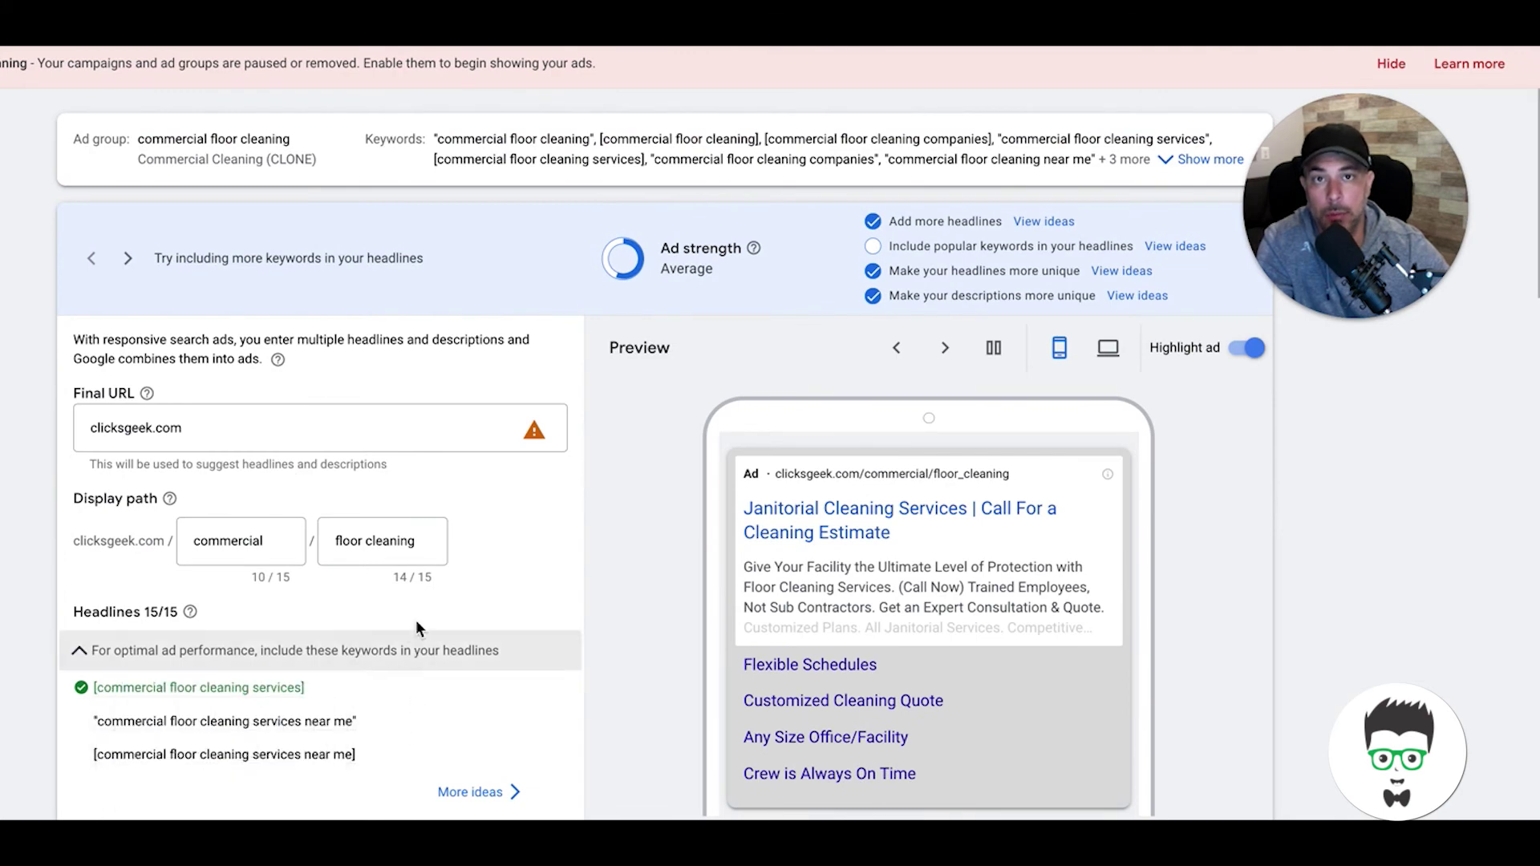
{"action": "scroll", "coordinate": [343, 516], "scroll_direction": "down", "scroll_amount": 4}
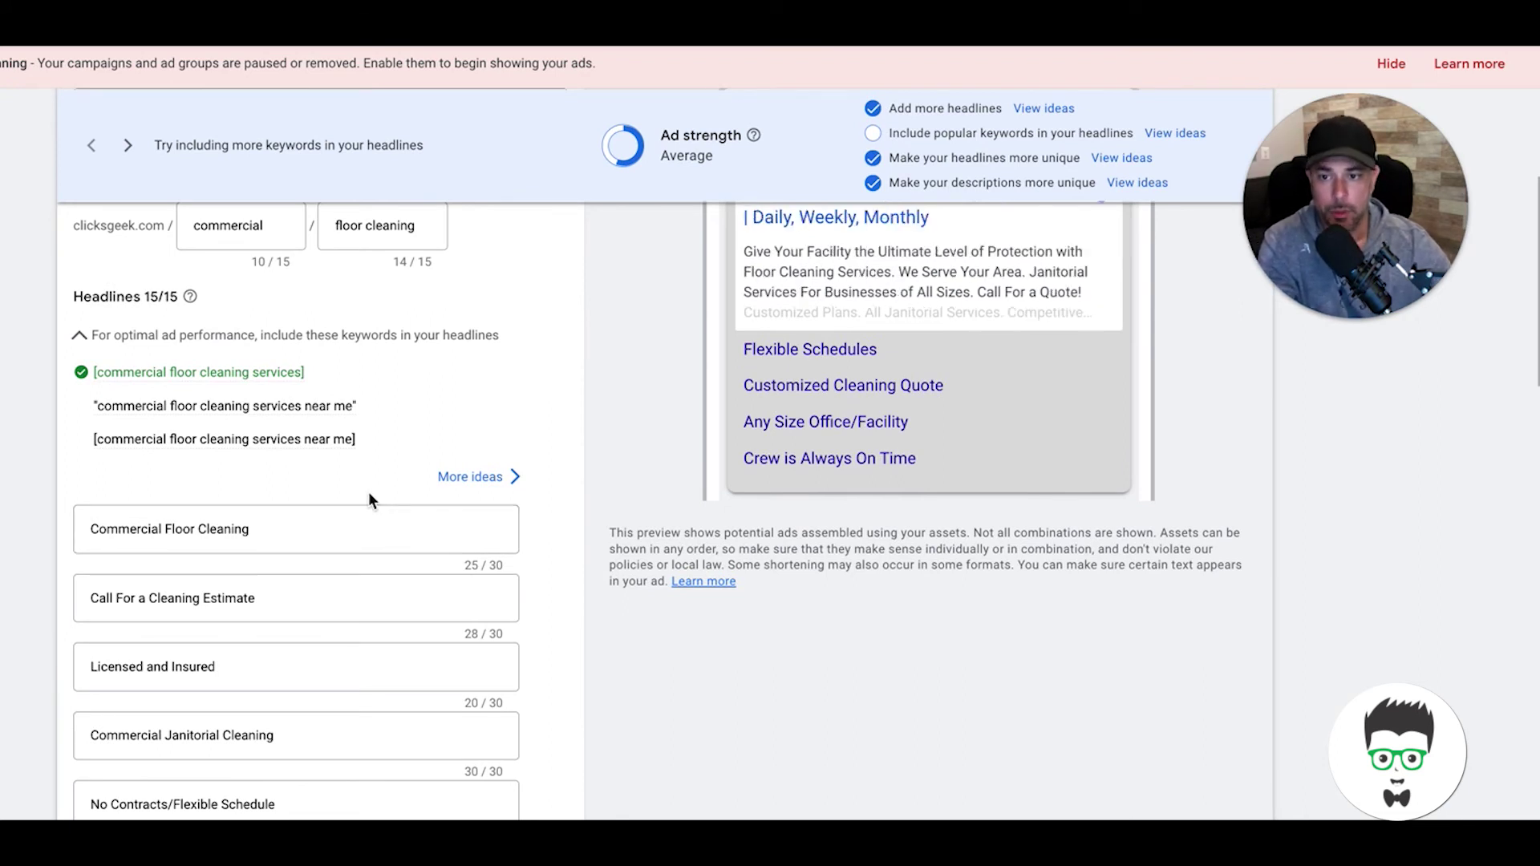
{"action": "scroll", "coordinate": [369, 492], "scroll_direction": "down", "scroll_amount": 3}
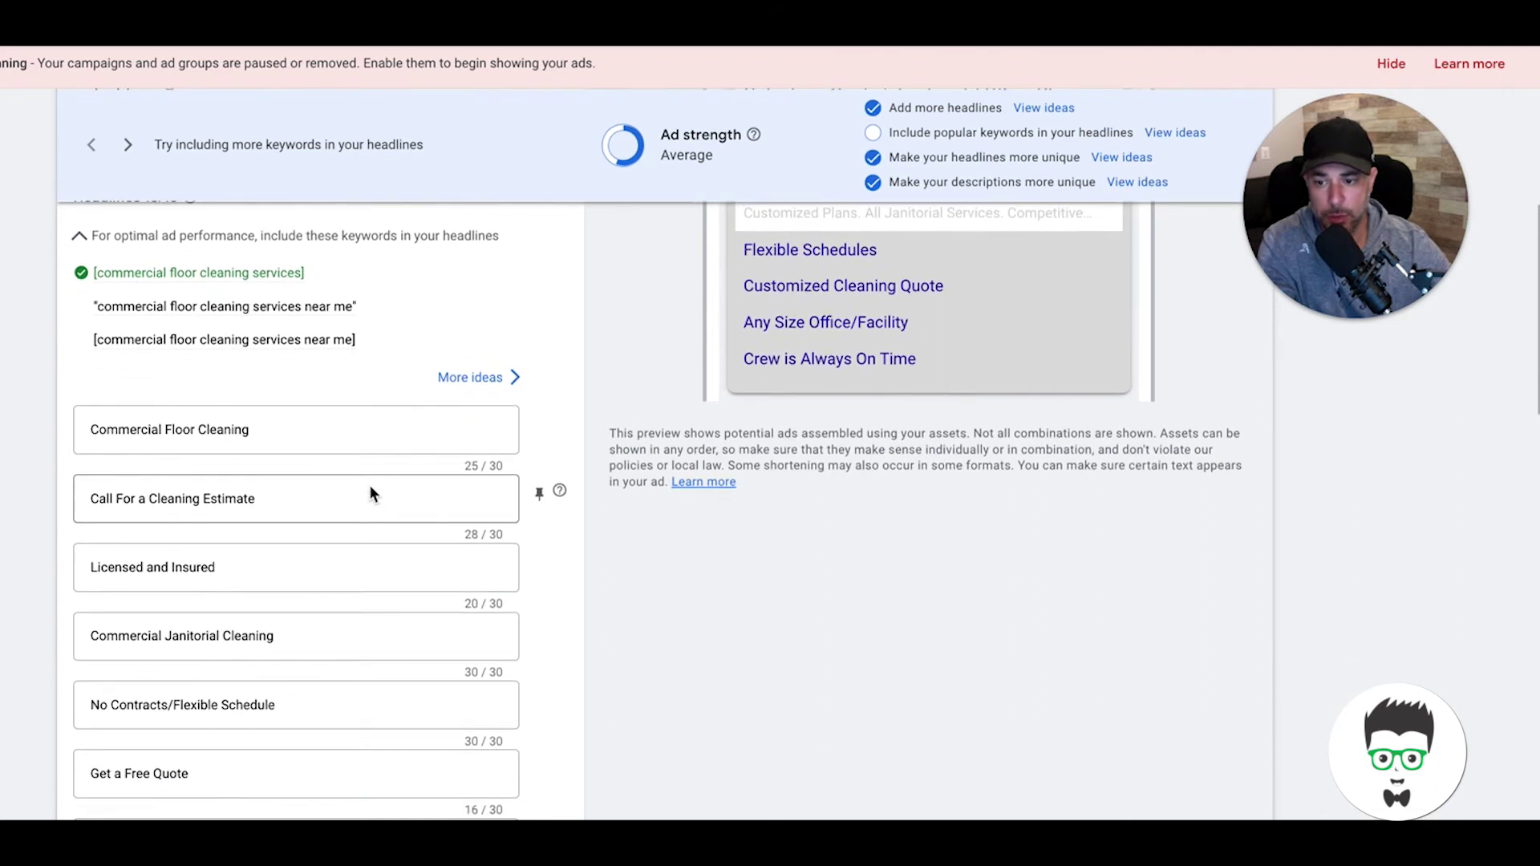
{"action": "scroll", "coordinate": [370, 485], "scroll_direction": "down", "scroll_amount": 10}
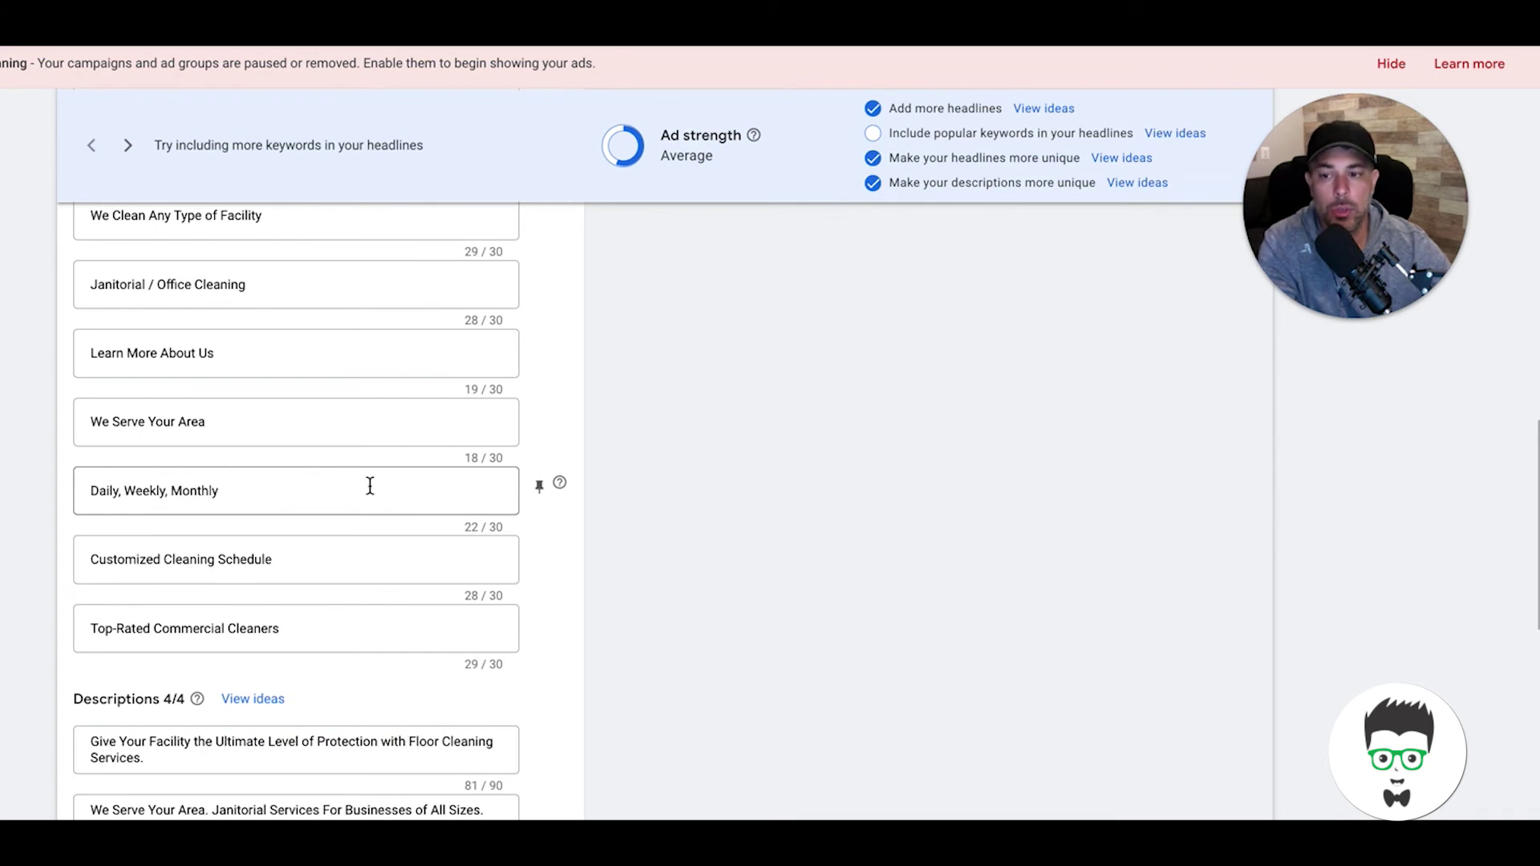
{"action": "scroll", "coordinate": [370, 486], "scroll_direction": "down", "scroll_amount": 4}
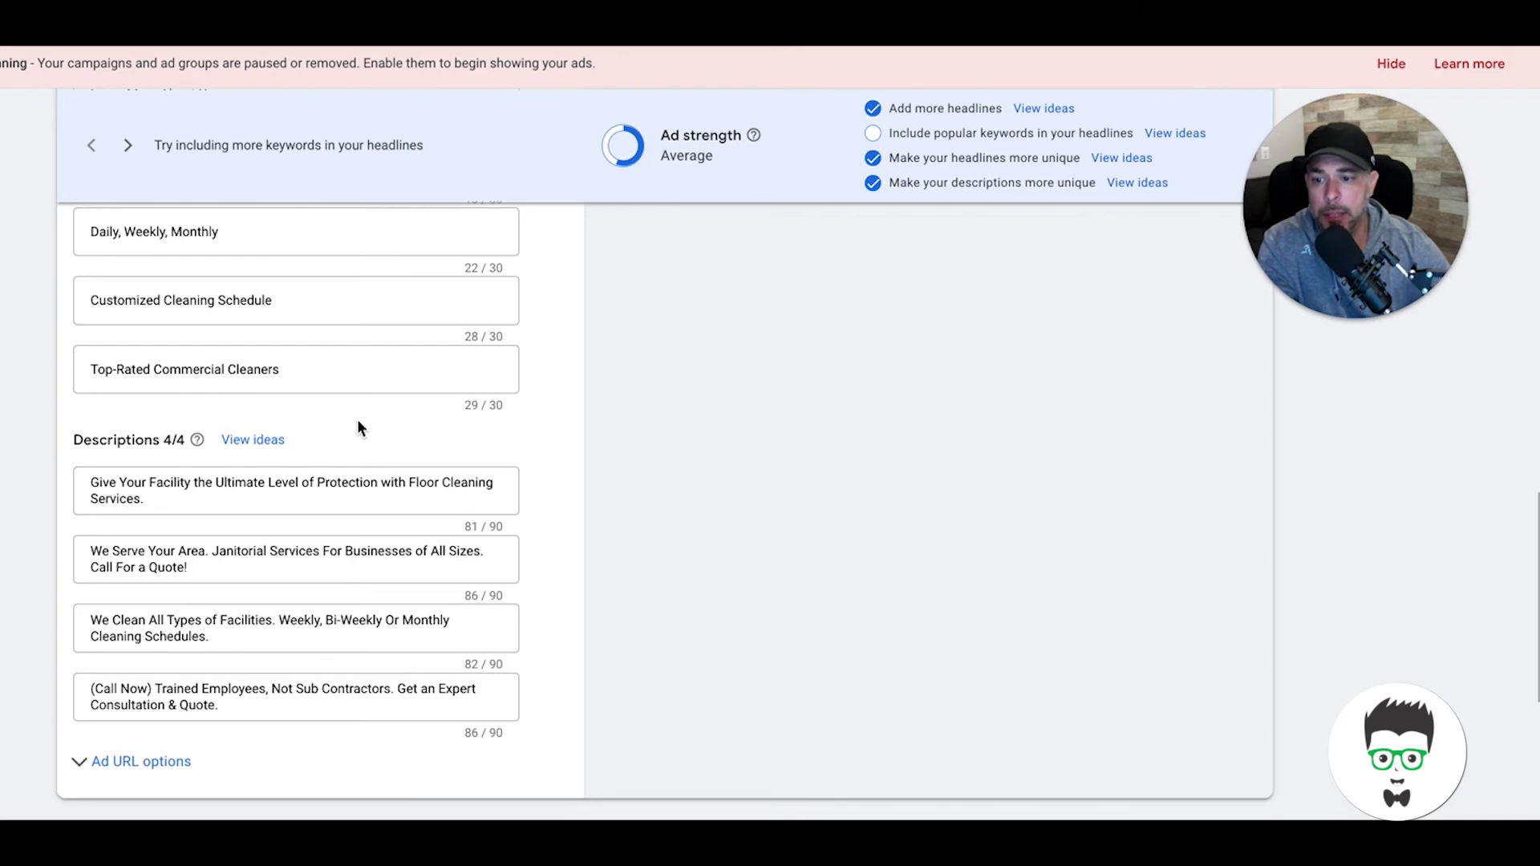
{"action": "scroll", "coordinate": [358, 419], "scroll_direction": "down", "scroll_amount": 1}
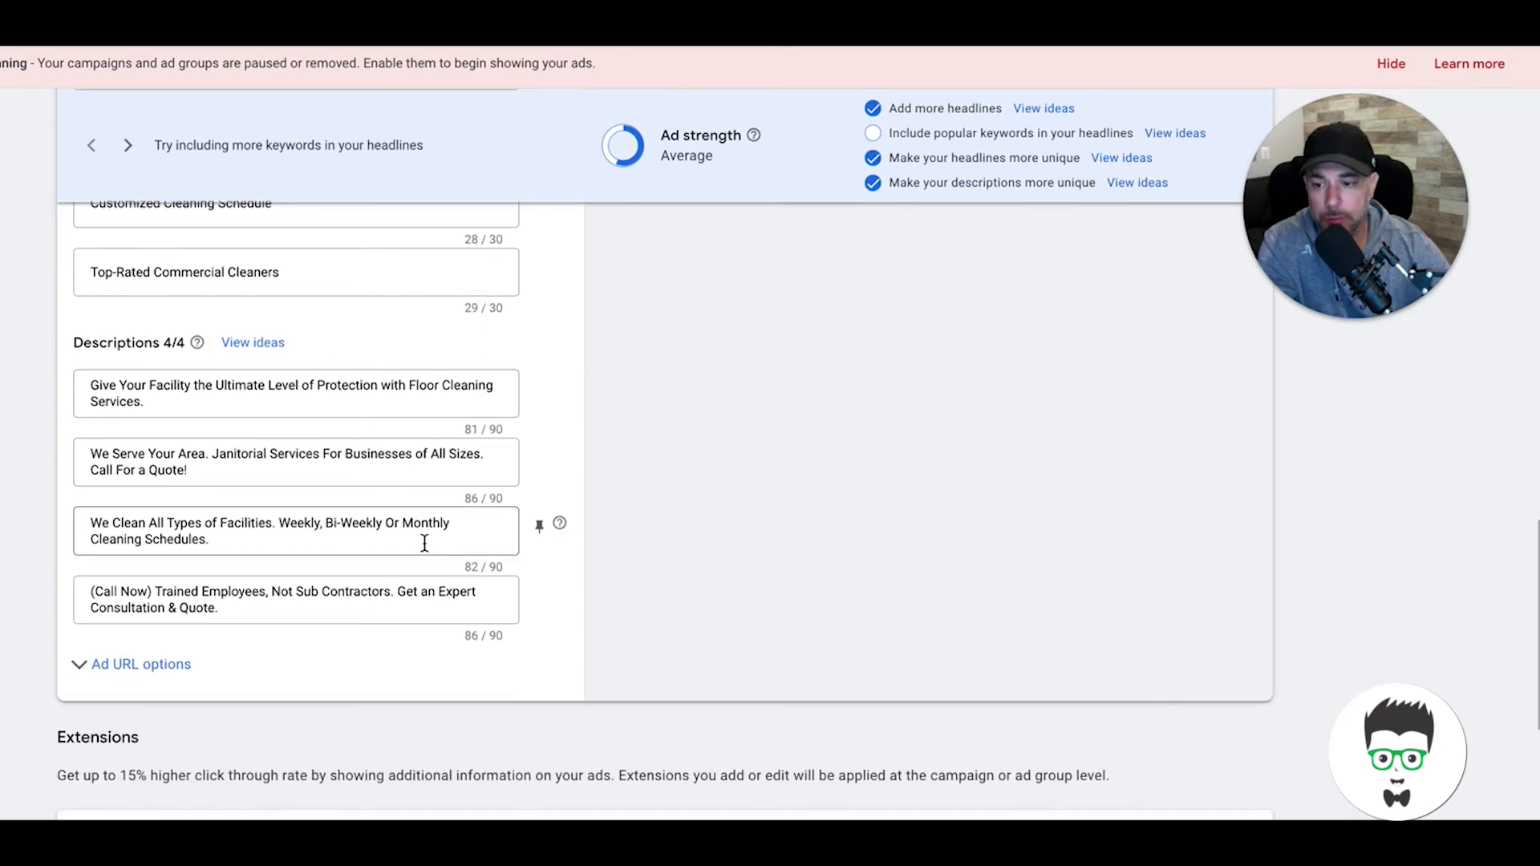
{"action": "scroll", "coordinate": [425, 543], "scroll_direction": "up", "scroll_amount": 1}
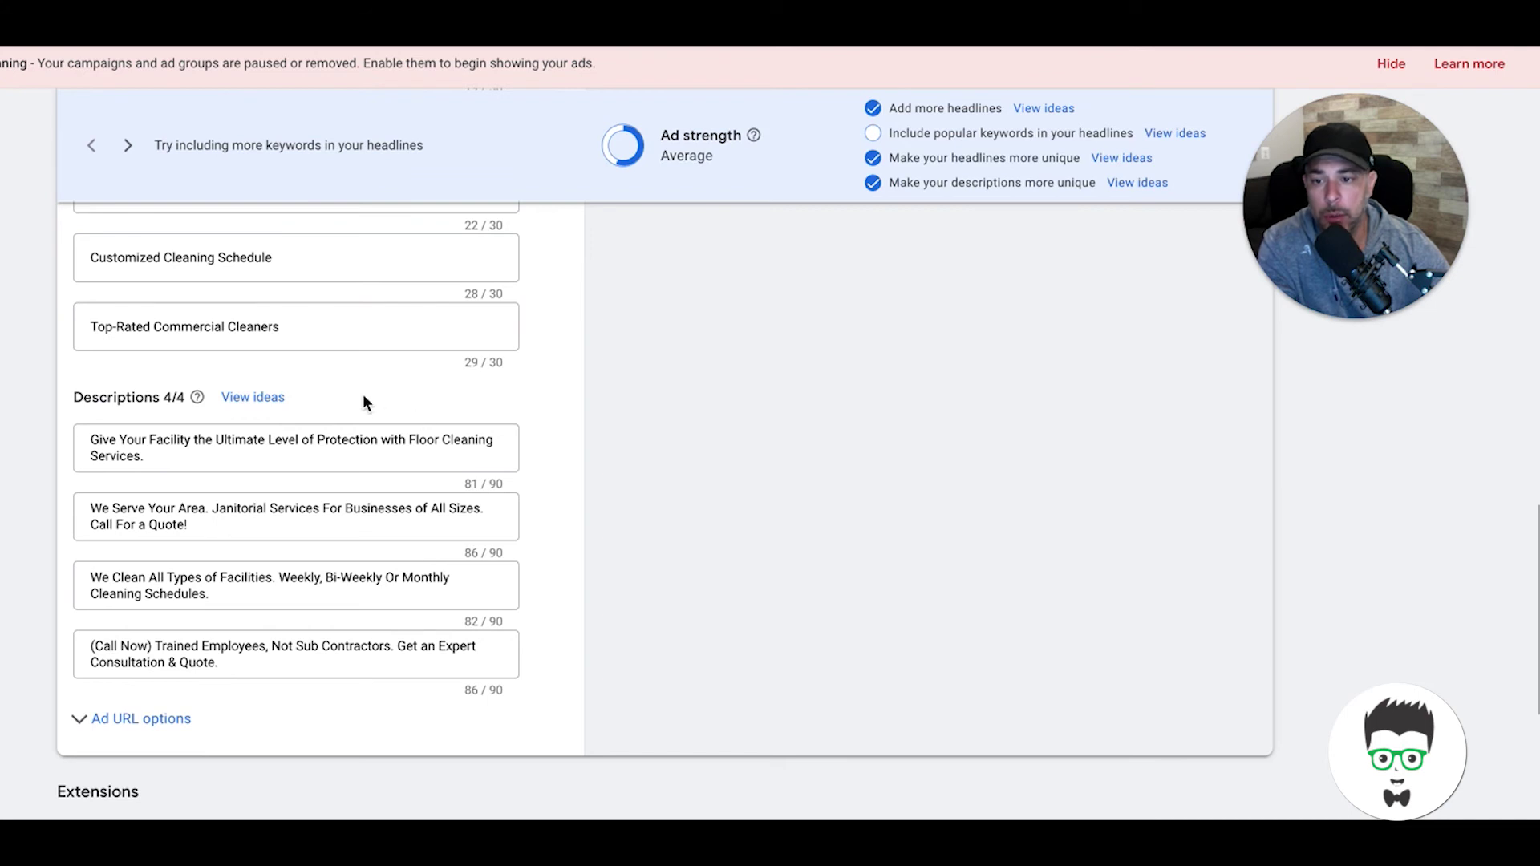
{"action": "scroll", "coordinate": [396, 479], "scroll_direction": "up", "scroll_amount": 2}
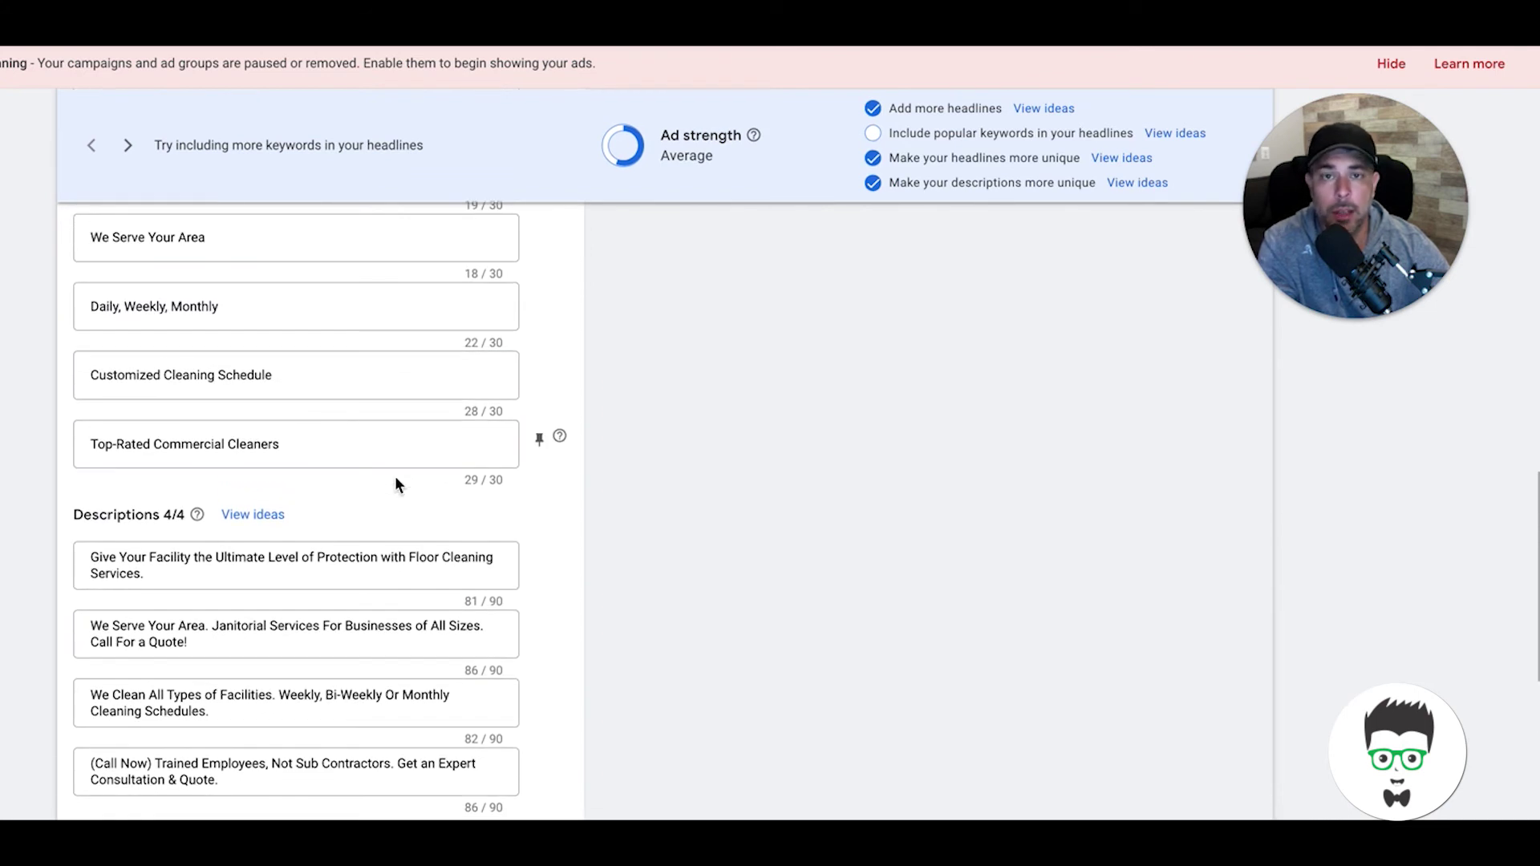
{"action": "scroll", "coordinate": [396, 484], "scroll_direction": "up", "scroll_amount": 10}
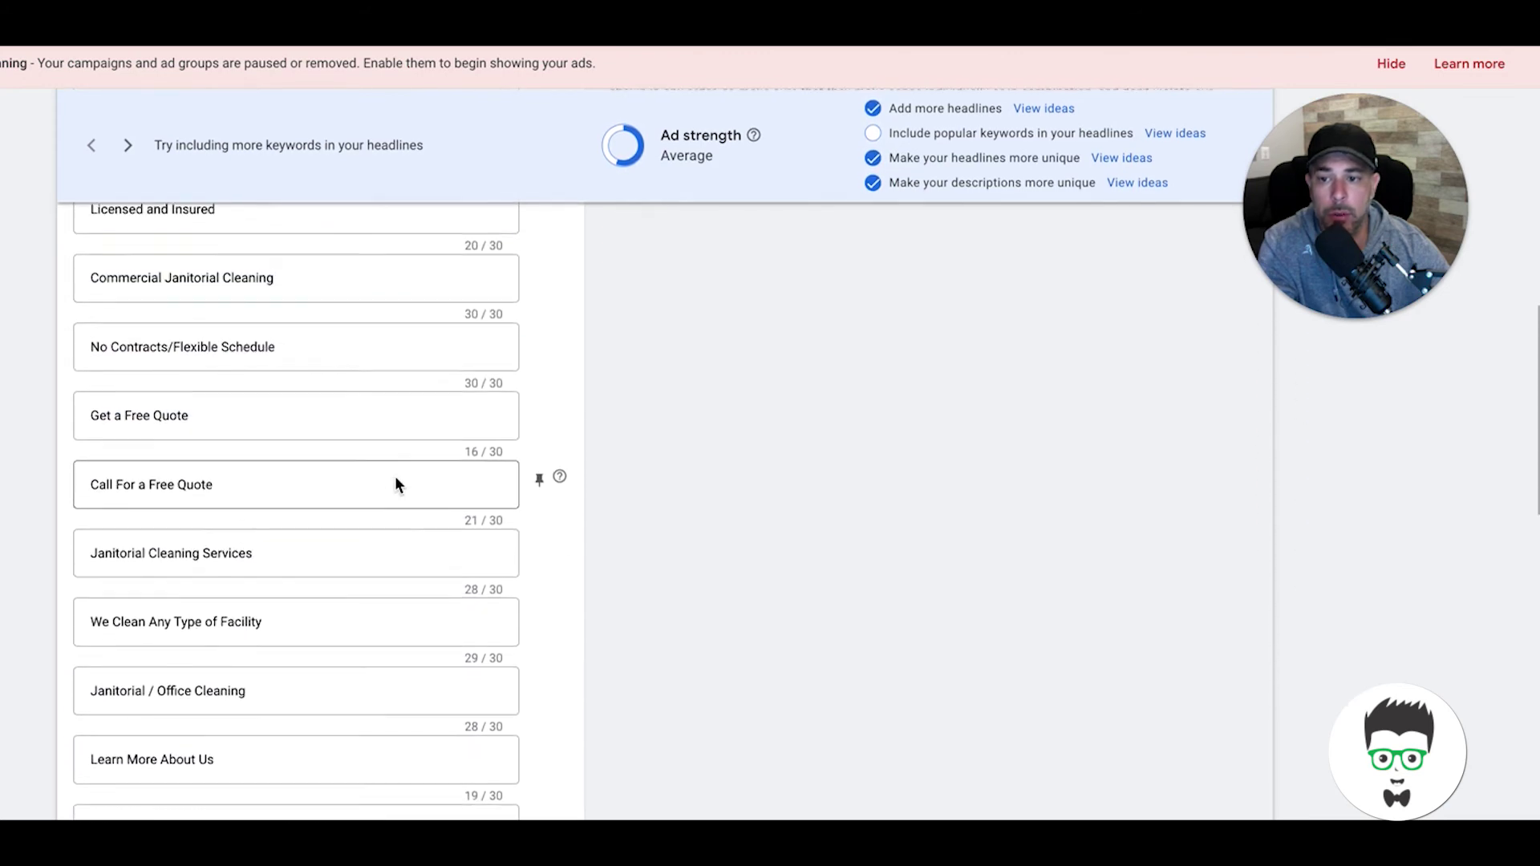
{"action": "scroll", "coordinate": [329, 322], "scroll_direction": "up", "scroll_amount": 4}
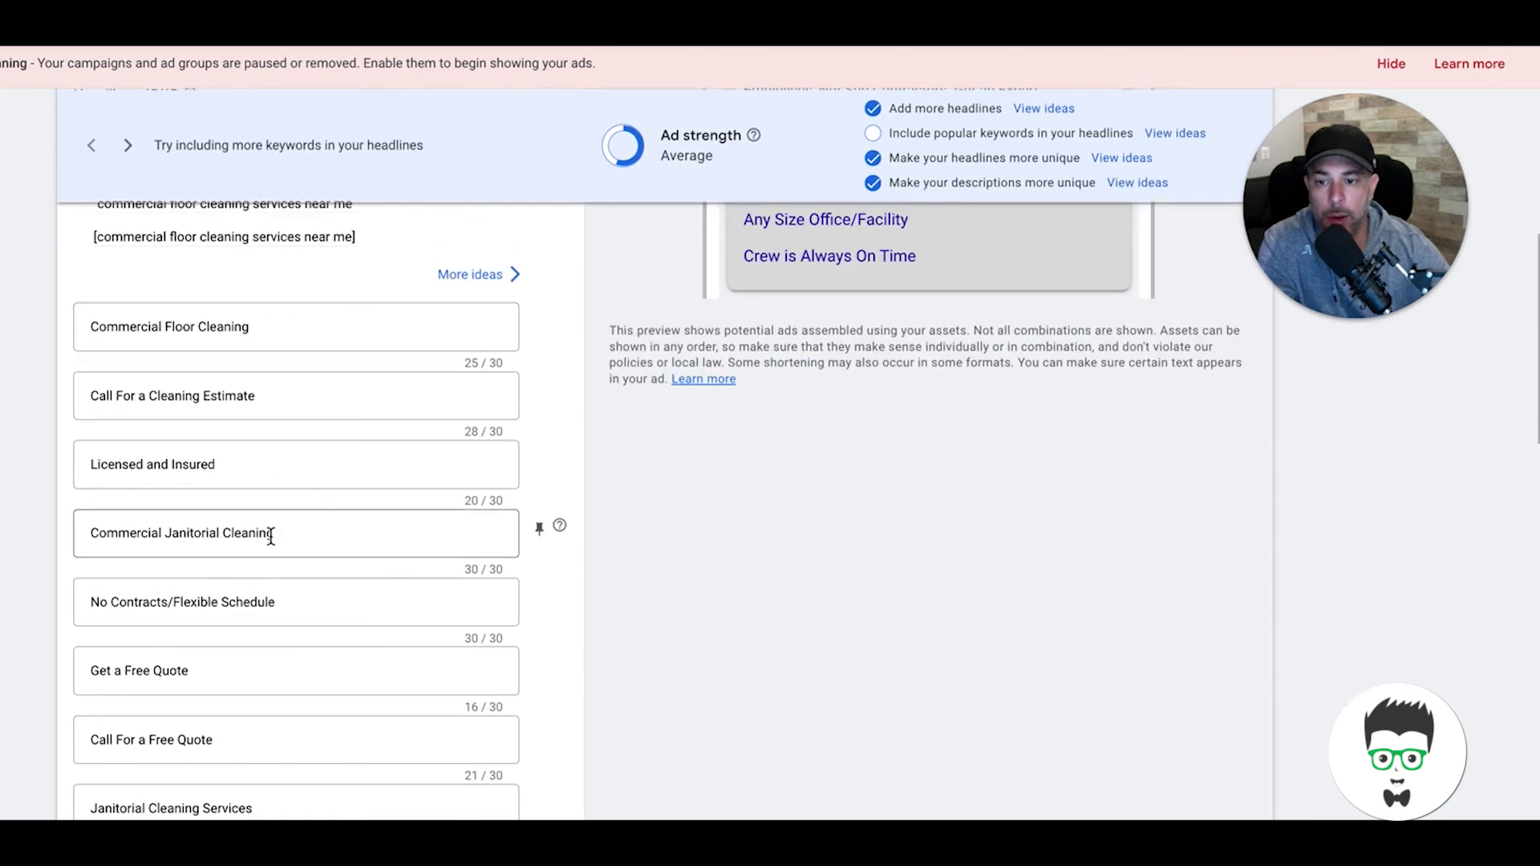
{"action": "scroll", "coordinate": [271, 531], "scroll_direction": "down", "scroll_amount": 15}
{"action": "scroll", "coordinate": [185, 396], "scroll_direction": "up", "scroll_amount": 3}
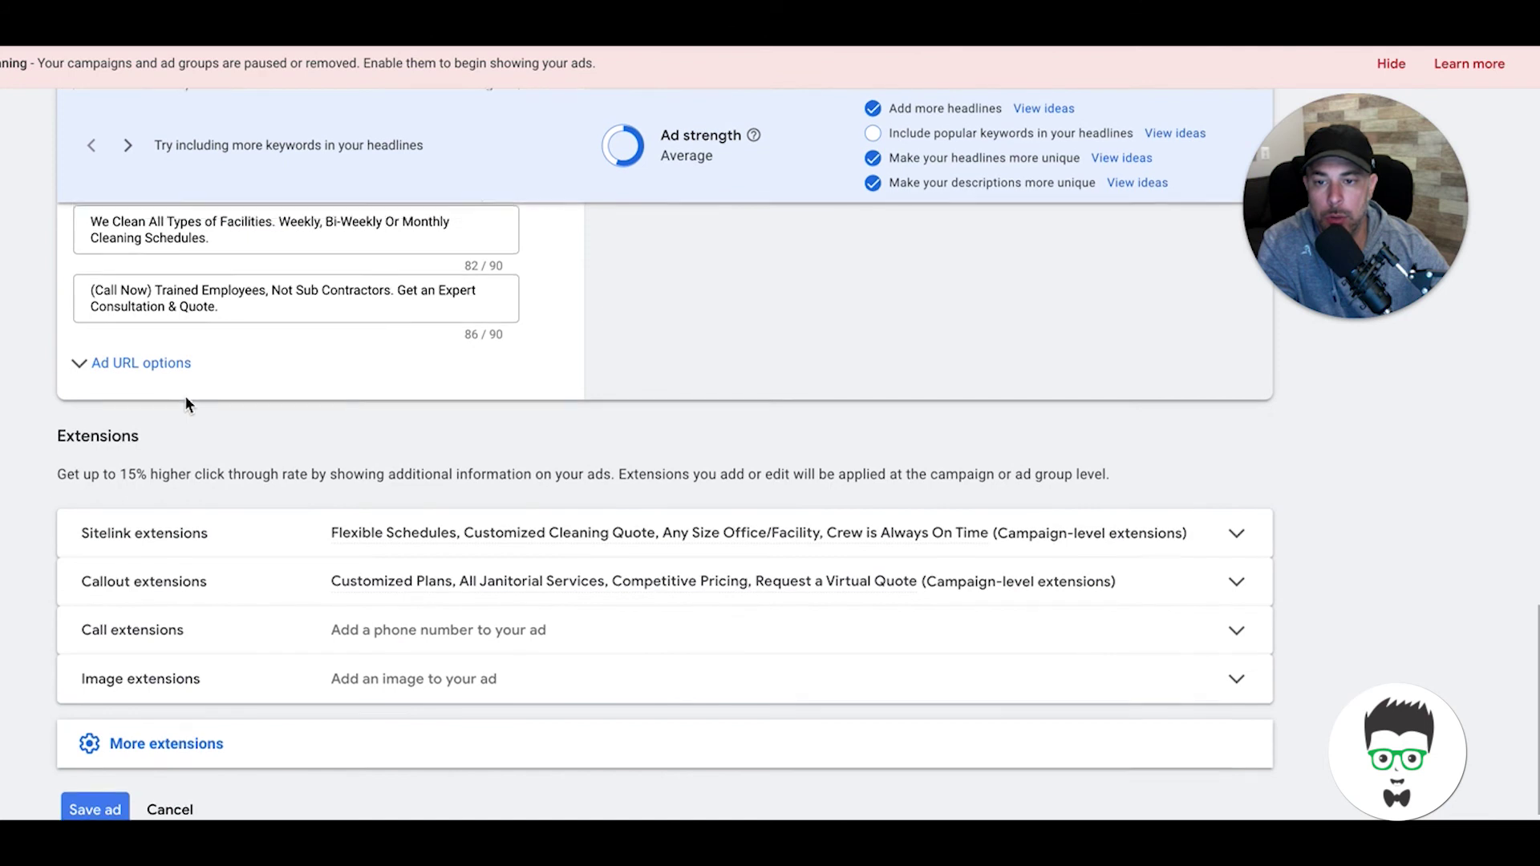
{"action": "scroll", "coordinate": [257, 321], "scroll_direction": "up", "scroll_amount": 2}
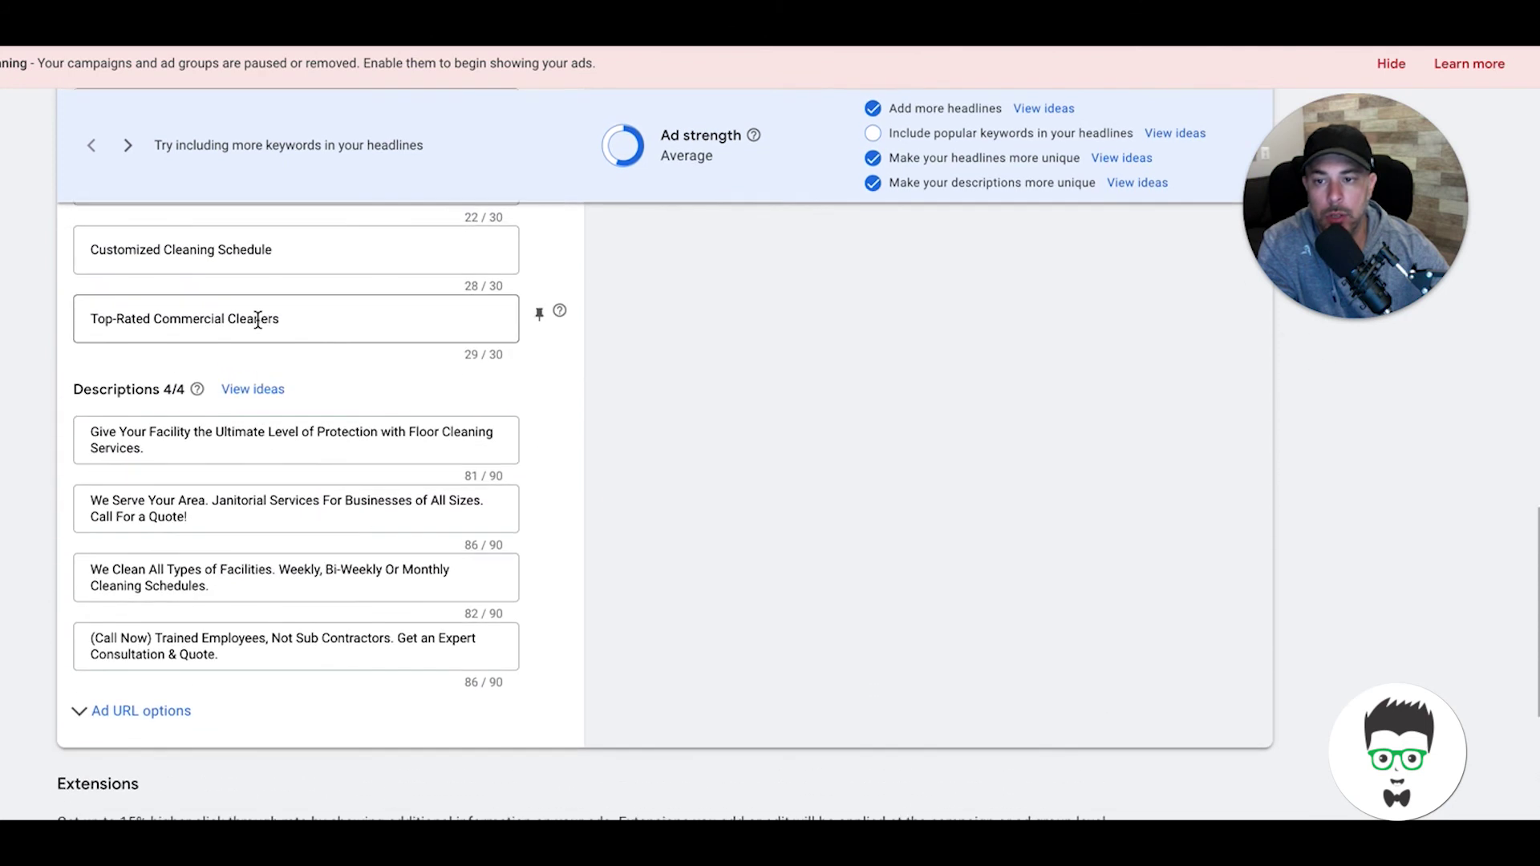
{"action": "scroll", "coordinate": [297, 313], "scroll_direction": "up", "scroll_amount": 6}
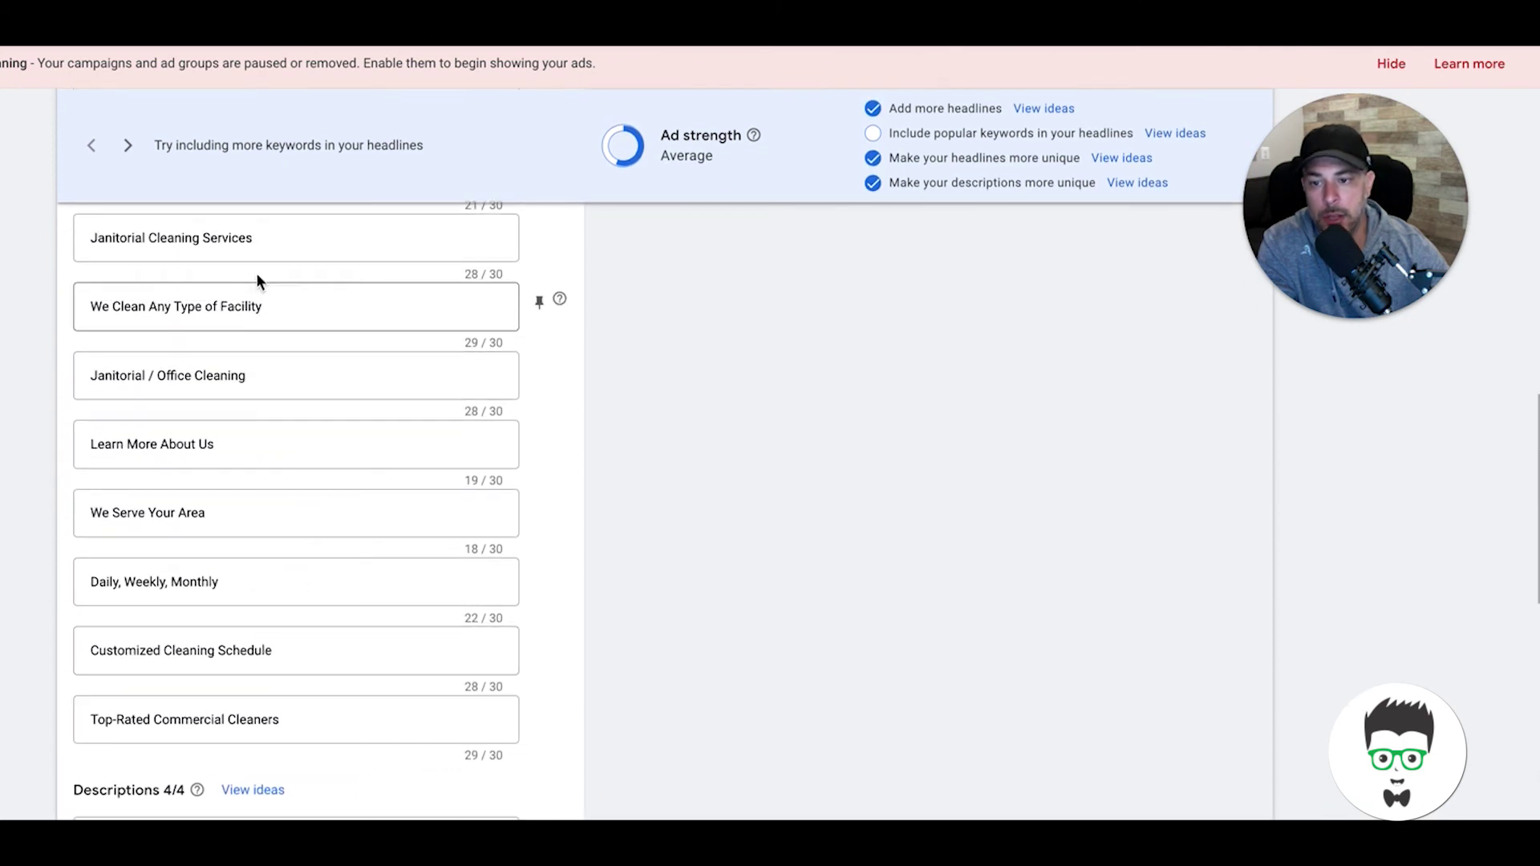
{"action": "scroll", "coordinate": [311, 426], "scroll_direction": "up", "scroll_amount": 3}
{"action": "scroll", "coordinate": [312, 427], "scroll_direction": "up", "scroll_amount": 10}
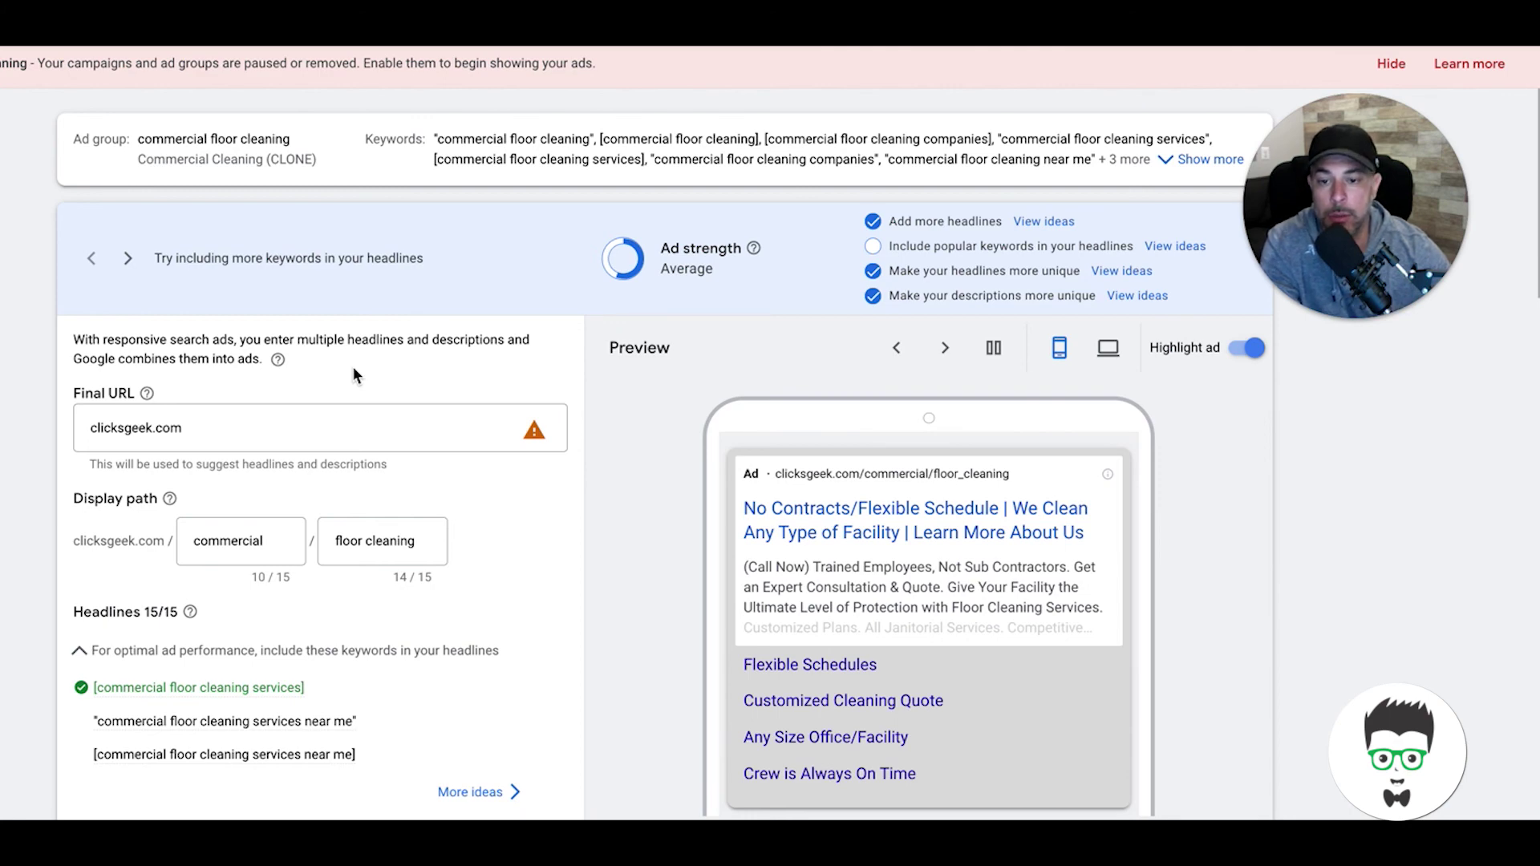
{"action": "scroll", "coordinate": [353, 376], "scroll_direction": "down", "scroll_amount": 1}
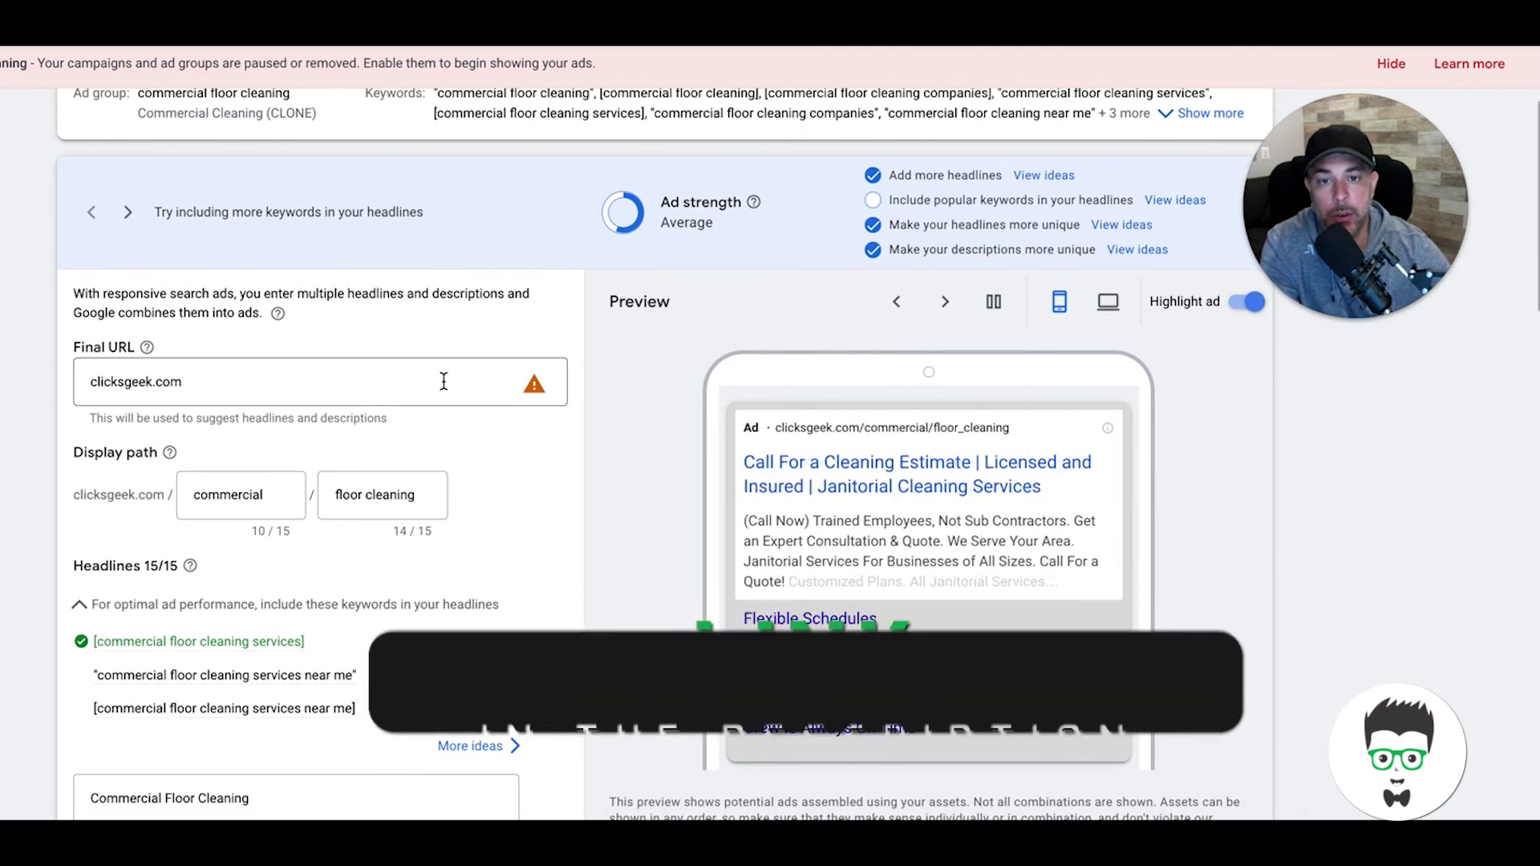
{"action": "scroll", "coordinate": [443, 381], "scroll_direction": "up", "scroll_amount": 1}
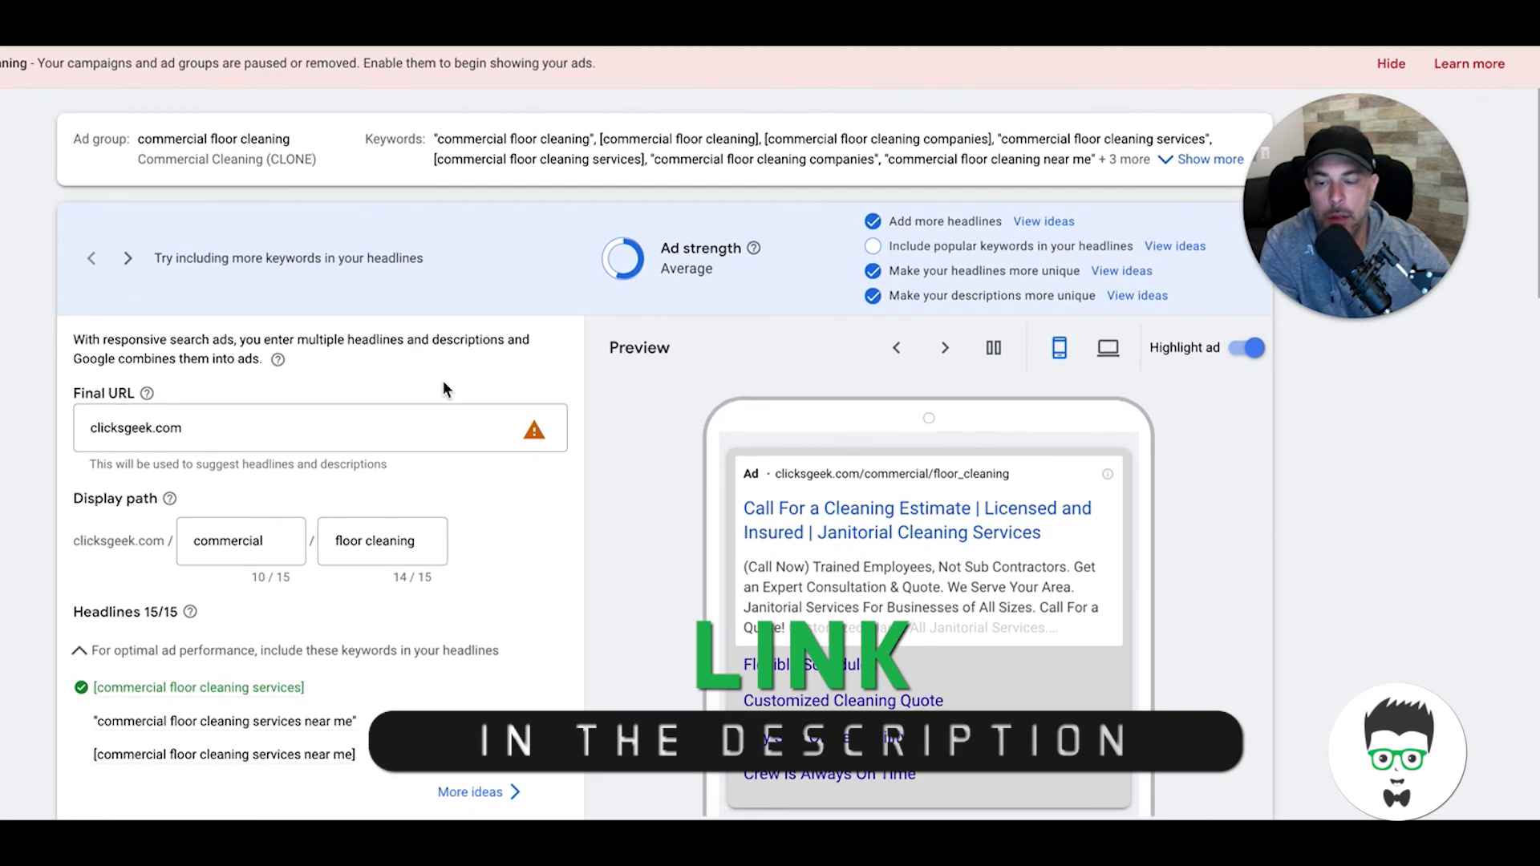